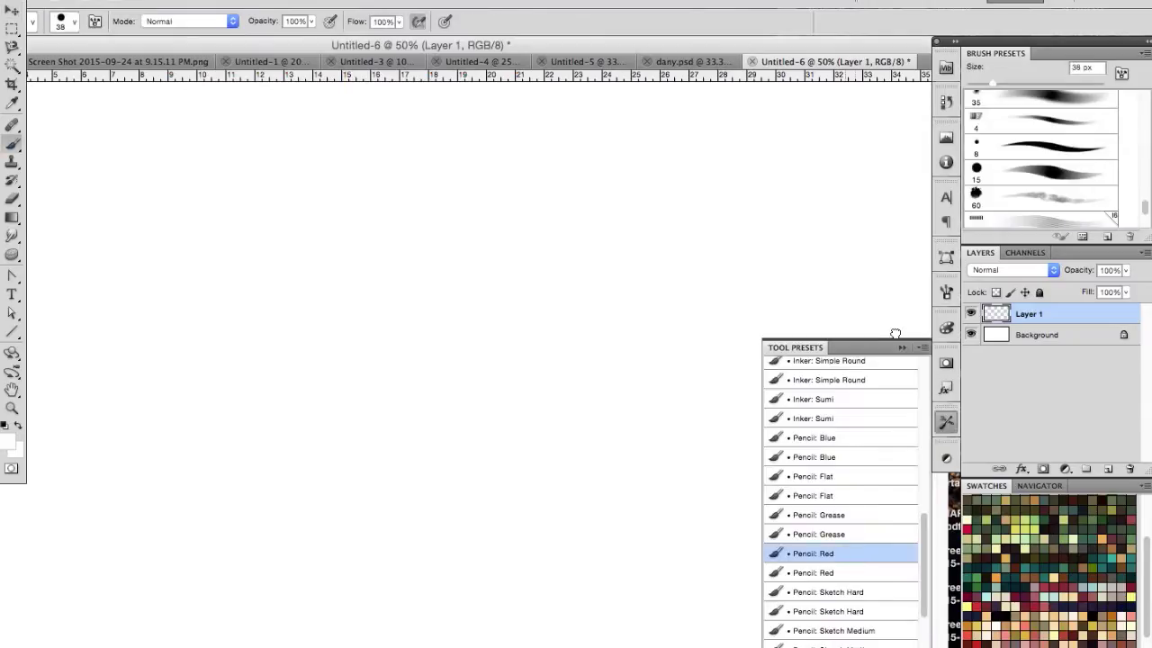
Sketch the head outline in red with jaw, ears, nose, a brow arc and smile.
{"action": "left_click_drag", "start_coordinate": [425, 278], "coordinate": [561, 123]}
{"action": "left_click_drag", "start_coordinate": [597, 330], "coordinate": [514, 389]}
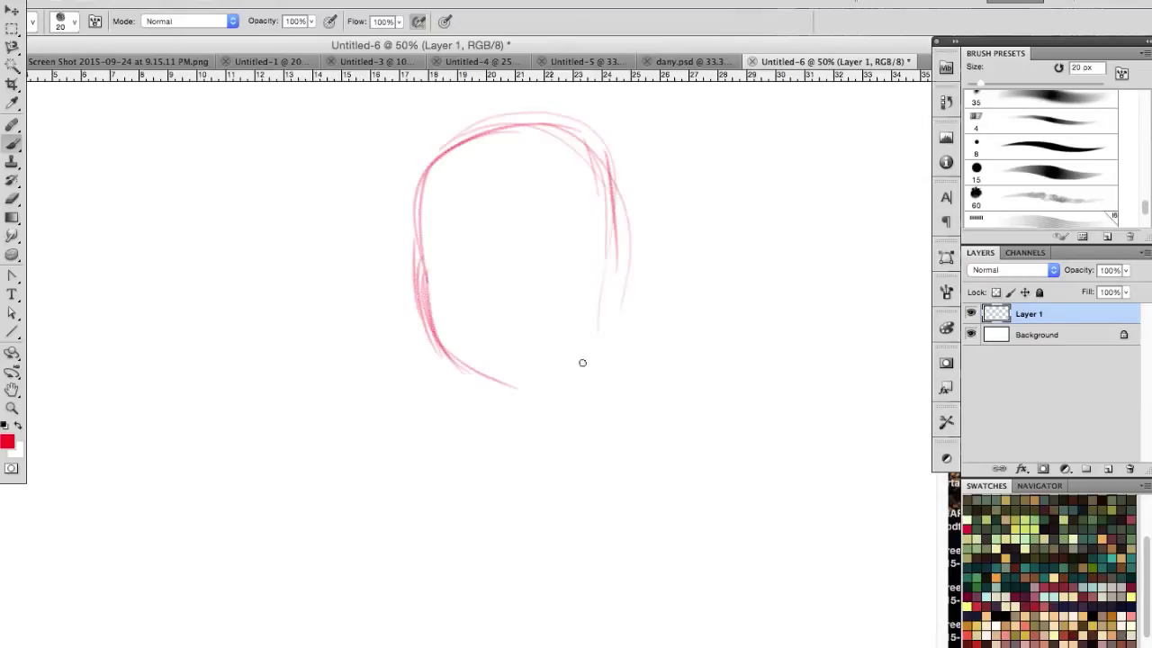
{"action": "left_click_drag", "start_coordinate": [601, 261], "coordinate": [520, 389]}
{"action": "left_click_drag", "start_coordinate": [623, 243], "coordinate": [616, 326]}
{"action": "left_click_drag", "start_coordinate": [414, 297], "coordinate": [594, 280]}
{"action": "left_click_drag", "start_coordinate": [504, 288], "coordinate": [537, 309]}
{"action": "left_click_drag", "start_coordinate": [540, 258], "coordinate": [602, 260]}
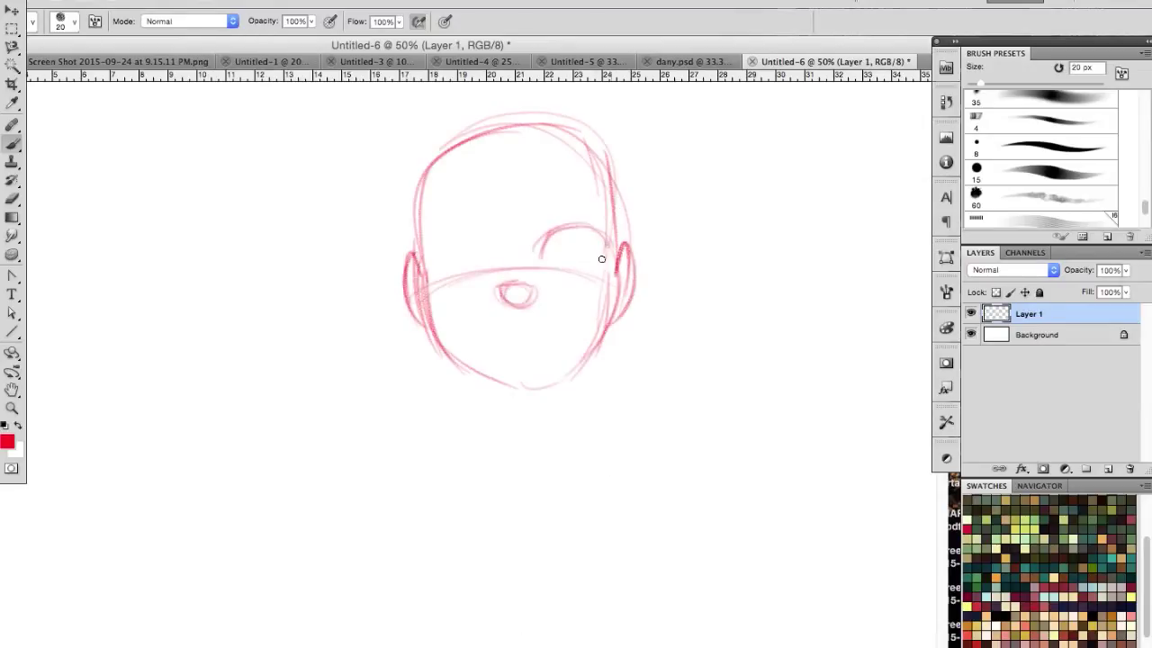
{"action": "left_click_drag", "start_coordinate": [475, 310], "coordinate": [536, 318]}
{"action": "mouse_move", "coordinate": [626, 266]}
{"action": "left_mouse_down"}
{"action": "mouse_move", "coordinate": [592, 349]}
{"action": "mouse_move", "coordinate": [549, 383]}
{"action": "left_mouse_up"}
Add the left eye arc, forehead arc, darker smile and cheeks, and the neck lines.
{"action": "left_click_drag", "start_coordinate": [440, 236], "coordinate": [497, 261]}
{"action": "left_click_drag", "start_coordinate": [533, 189], "coordinate": [603, 162]}
{"action": "left_click_drag", "start_coordinate": [475, 310], "coordinate": [569, 306]}
{"action": "left_click_drag", "start_coordinate": [423, 254], "coordinate": [442, 351]}
{"action": "left_click_drag", "start_coordinate": [428, 311], "coordinate": [537, 387]}
{"action": "left_click_drag", "start_coordinate": [506, 373], "coordinate": [515, 432]}
{"action": "left_click_drag", "start_coordinate": [594, 354], "coordinate": [572, 416]}
{"action": "left_click_drag", "start_coordinate": [569, 232], "coordinate": [588, 277]}
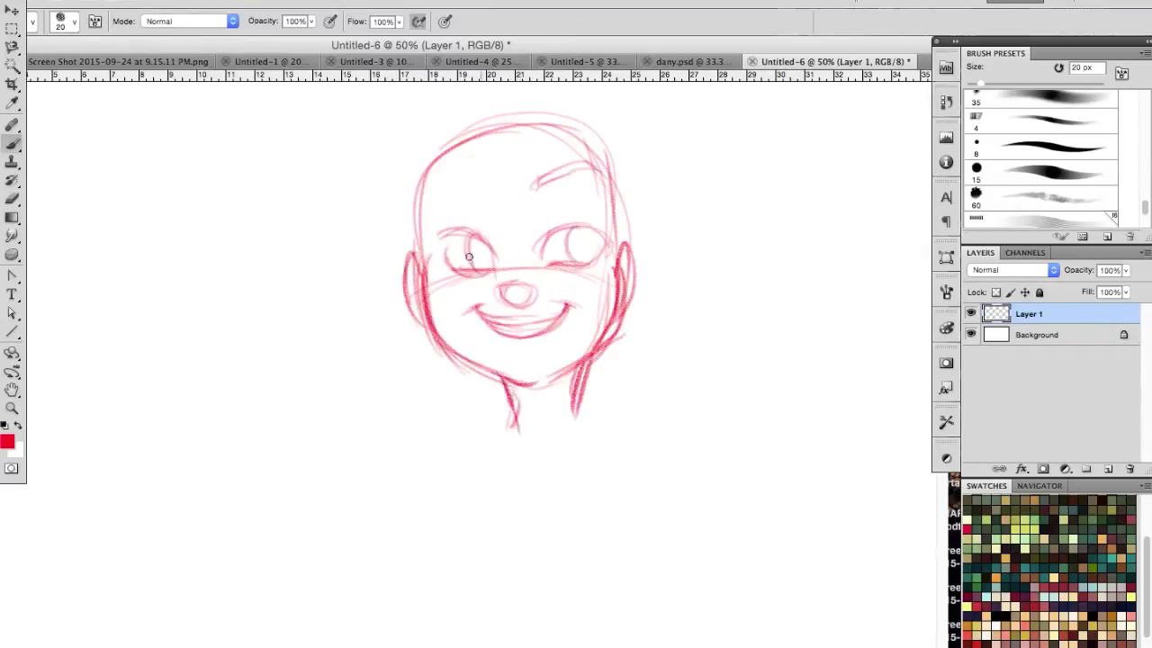
Sketch hair across the head, shoulder lines, both eyebrows and the right eye with pupil.
{"action": "left_click_drag", "start_coordinate": [565, 122], "coordinate": [536, 183]}
{"action": "left_click_drag", "start_coordinate": [387, 225], "coordinate": [571, 111]}
{"action": "left_click_drag", "start_coordinate": [576, 415], "coordinate": [677, 437]}
{"action": "mouse_move", "coordinate": [500, 409]}
{"action": "left_mouse_down"}
{"action": "mouse_move", "coordinate": [450, 404]}
{"action": "mouse_move", "coordinate": [431, 479]}
{"action": "left_mouse_up"}
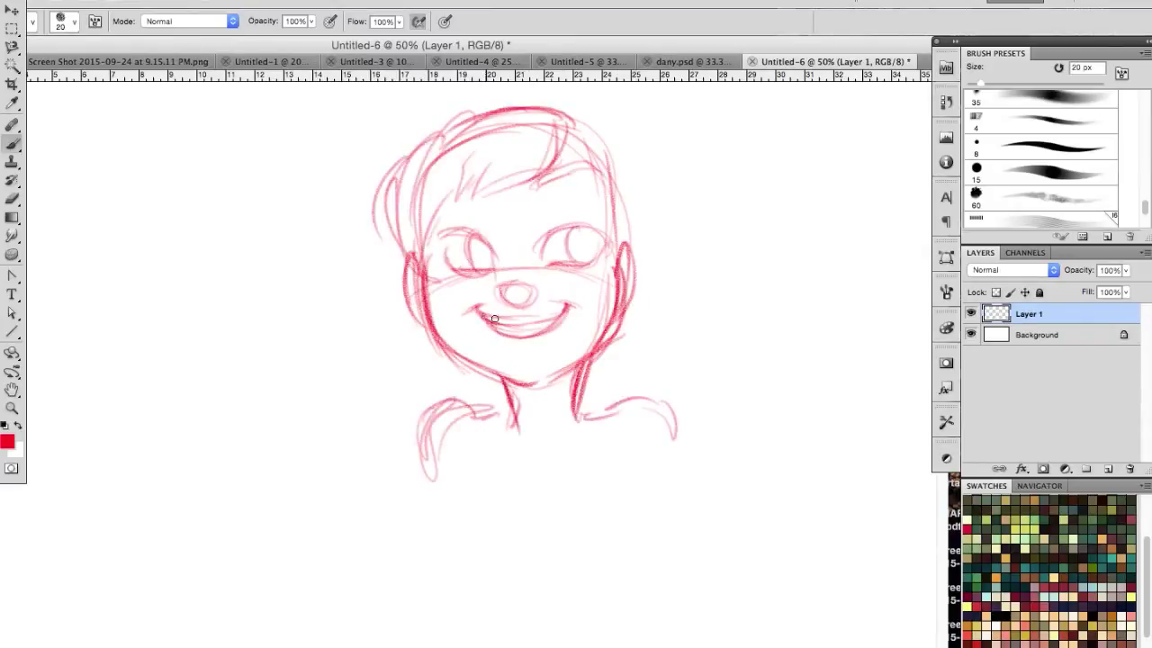
{"action": "left_click_drag", "start_coordinate": [540, 187], "coordinate": [597, 180]}
{"action": "left_click_drag", "start_coordinate": [434, 205], "coordinate": [475, 193]}
{"action": "left_click", "coordinate": [583, 243]}
{"action": "left_click_drag", "start_coordinate": [576, 228], "coordinate": [614, 240]}
Shrink the brush to 10 px and redraw the collar, shoulders, jaw, chin and right eyelid.
{"action": "key", "text": "["}
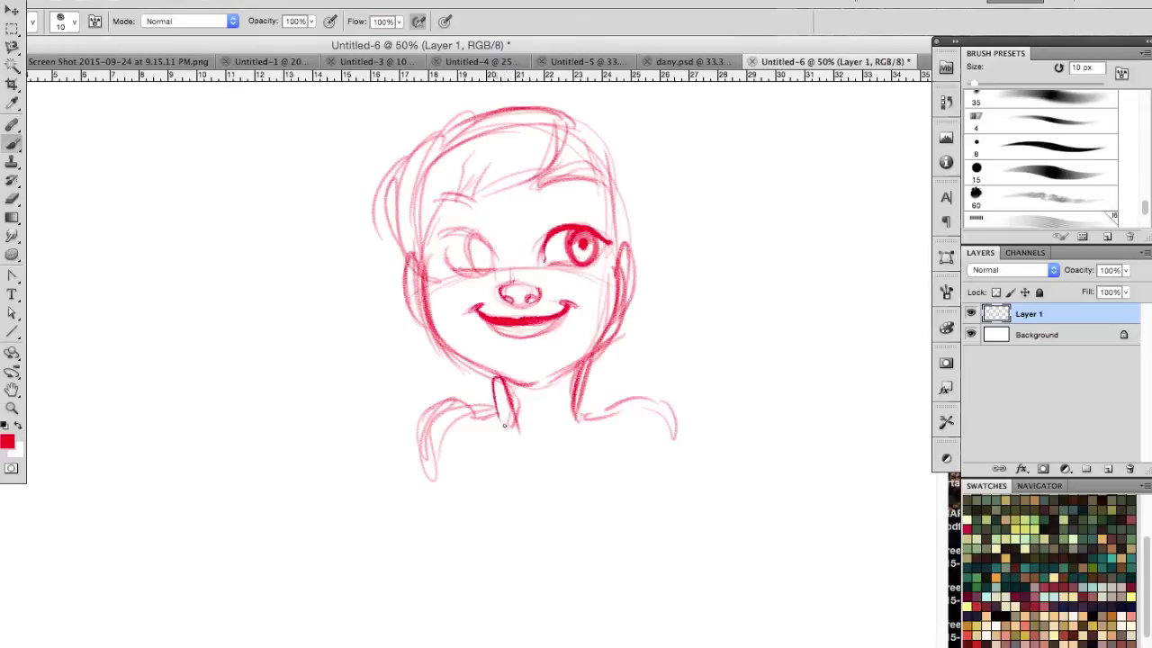
{"action": "left_click_drag", "start_coordinate": [500, 380], "coordinate": [549, 469]}
{"action": "left_click_drag", "start_coordinate": [587, 360], "coordinate": [546, 468]}
{"action": "left_click_drag", "start_coordinate": [497, 406], "coordinate": [411, 478]}
{"action": "left_click_drag", "start_coordinate": [585, 414], "coordinate": [689, 441]}
{"action": "left_click_drag", "start_coordinate": [655, 315], "coordinate": [727, 380]}
{"action": "left_click_drag", "start_coordinate": [529, 383], "coordinate": [609, 340]}
{"action": "mouse_move", "coordinate": [432, 227]}
{"action": "left_mouse_down"}
{"action": "mouse_move", "coordinate": [430, 255]}
{"action": "mouse_move", "coordinate": [516, 385]}
{"action": "left_mouse_up"}
{"action": "left_click_drag", "start_coordinate": [571, 363], "coordinate": [624, 310]}
{"action": "left_click_drag", "start_coordinate": [547, 228], "coordinate": [576, 220]}
{"action": "left_click_drag", "start_coordinate": [632, 245], "coordinate": [613, 311]}
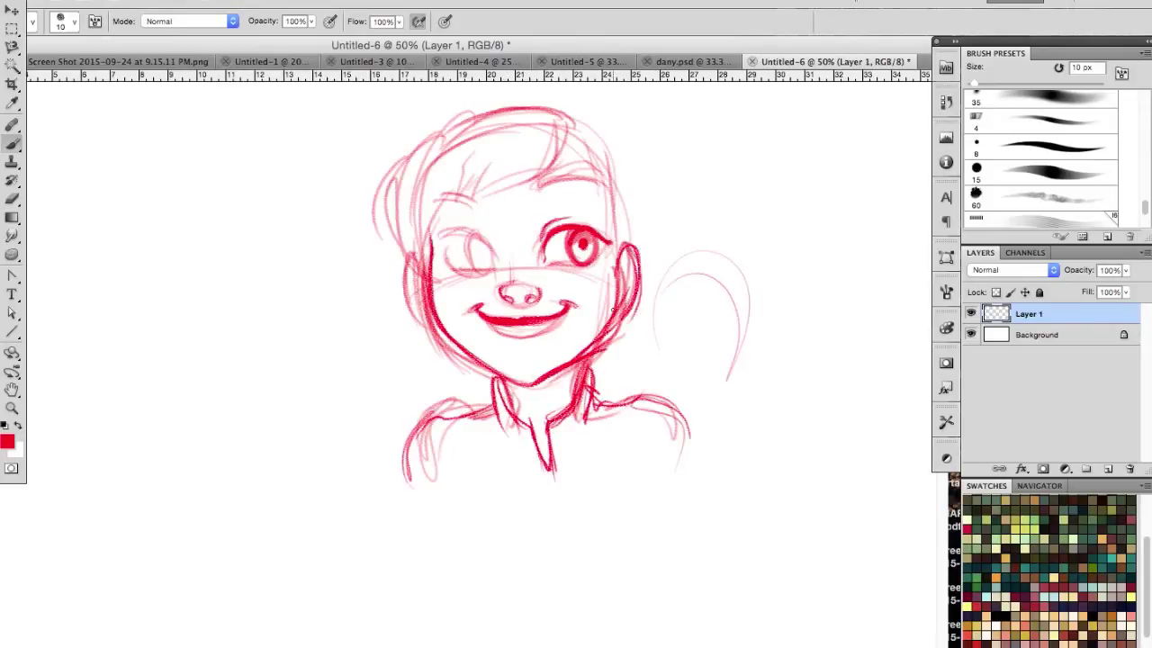
Outline the bangs and hair mass, add curly hair, and mark details near the ear and jaw.
{"action": "left_click_drag", "start_coordinate": [540, 152], "coordinate": [466, 200]}
{"action": "left_click_drag", "start_coordinate": [477, 126], "coordinate": [398, 171]}
{"action": "mouse_move", "coordinate": [432, 167]}
{"action": "left_mouse_down"}
{"action": "mouse_move", "coordinate": [405, 264]}
{"action": "mouse_move", "coordinate": [376, 277]}
{"action": "left_mouse_up"}
{"action": "left_click_drag", "start_coordinate": [567, 130], "coordinate": [644, 245]}
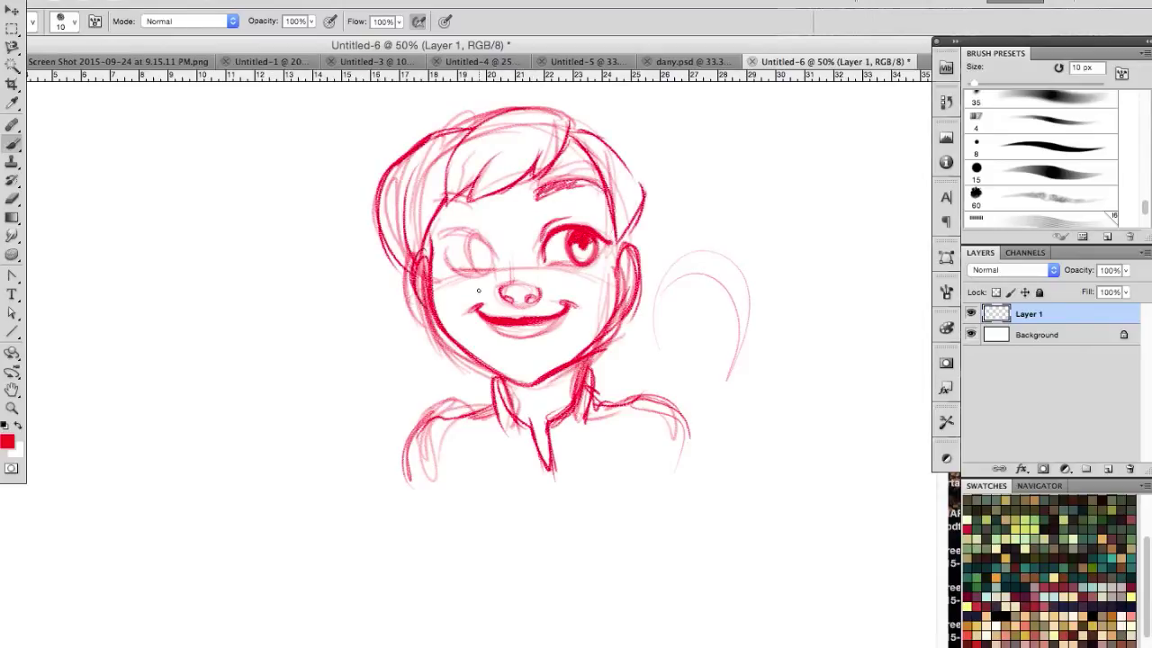
{"action": "left_click_drag", "start_coordinate": [612, 126], "coordinate": [657, 225]}
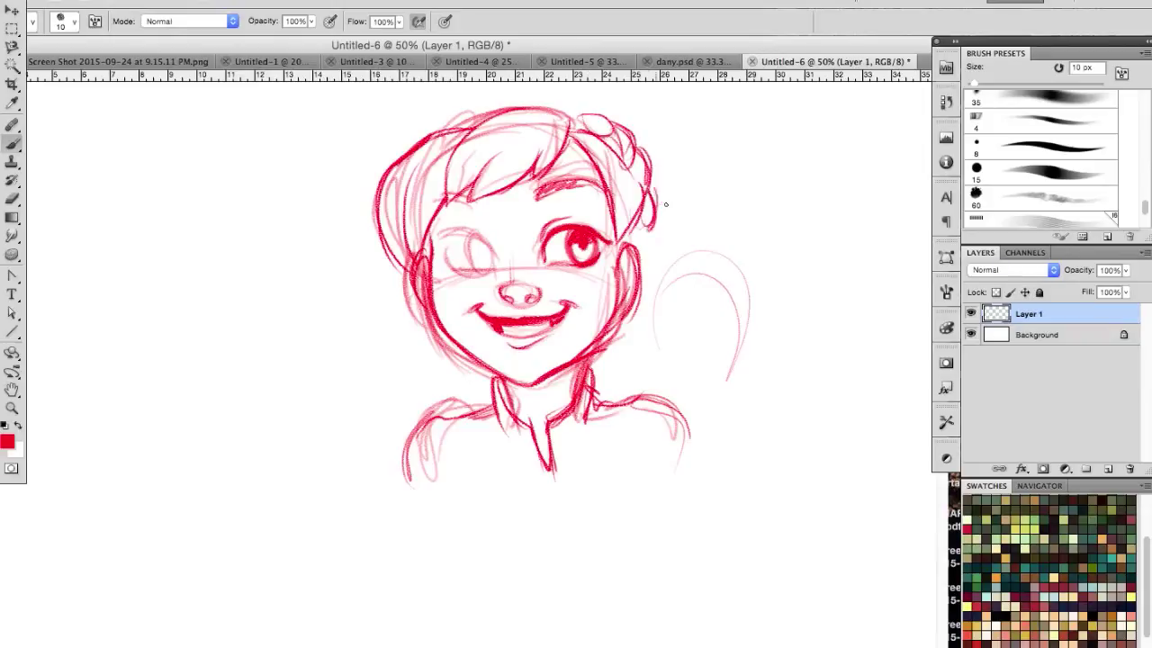
{"action": "left_click_drag", "start_coordinate": [630, 180], "coordinate": [671, 283]}
{"action": "left_click_drag", "start_coordinate": [540, 99], "coordinate": [594, 108]}
{"action": "left_click_drag", "start_coordinate": [674, 270], "coordinate": [719, 235]}
{"action": "left_click_drag", "start_coordinate": [648, 324], "coordinate": [630, 356]}
Sketch the sunflower with wavy petals, then the body, shoulders, sleeves and arm.
{"action": "left_click_drag", "start_coordinate": [711, 269], "coordinate": [720, 275]}
{"action": "left_click_drag", "start_coordinate": [540, 394], "coordinate": [580, 368]}
{"action": "mouse_move", "coordinate": [466, 415]}
{"action": "left_mouse_down"}
{"action": "mouse_move", "coordinate": [469, 491]}
{"action": "mouse_move", "coordinate": [522, 556]}
{"action": "left_mouse_up"}
{"action": "left_click_drag", "start_coordinate": [438, 465], "coordinate": [469, 630]}
{"action": "left_click_drag", "start_coordinate": [449, 416], "coordinate": [398, 486]}
{"action": "left_click_drag", "start_coordinate": [671, 404], "coordinate": [712, 468]}
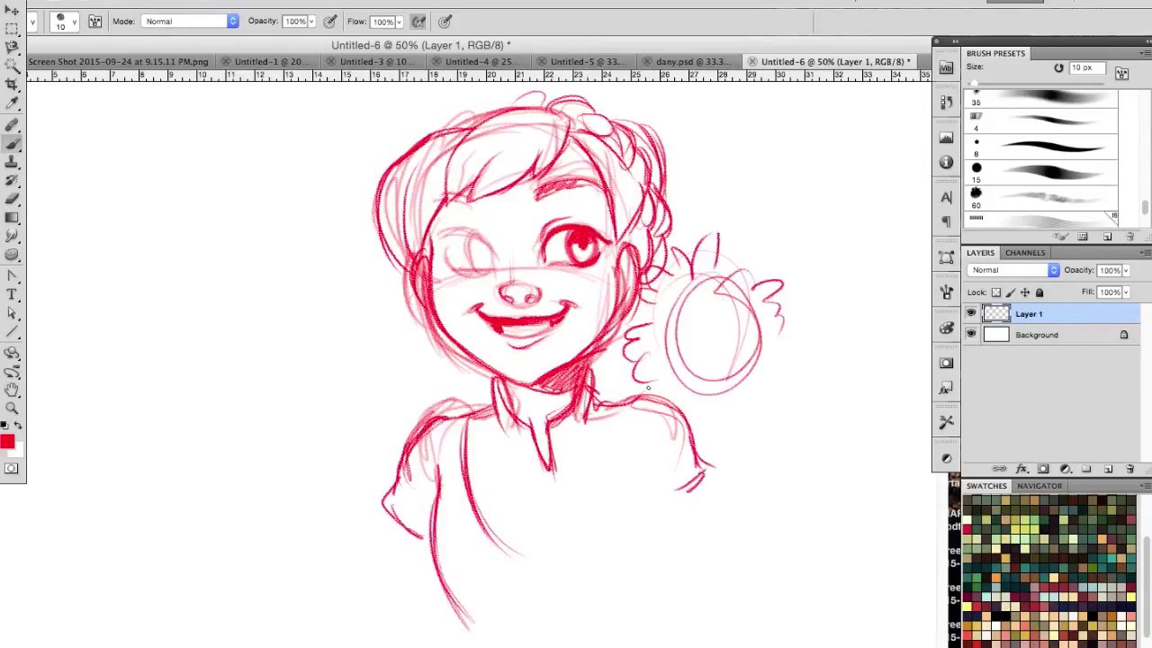
{"action": "left_click_drag", "start_coordinate": [432, 549], "coordinate": [567, 526]}
{"action": "left_click_drag", "start_coordinate": [477, 414], "coordinate": [486, 634]}
{"action": "left_click_drag", "start_coordinate": [439, 416], "coordinate": [431, 509]}
Add chest lines, the pendant circle, both arms, a hand, an eyelash and the left pupil.
{"action": "left_click_drag", "start_coordinate": [599, 405], "coordinate": [594, 509]}
{"action": "left_click_drag", "start_coordinate": [469, 540], "coordinate": [609, 518]}
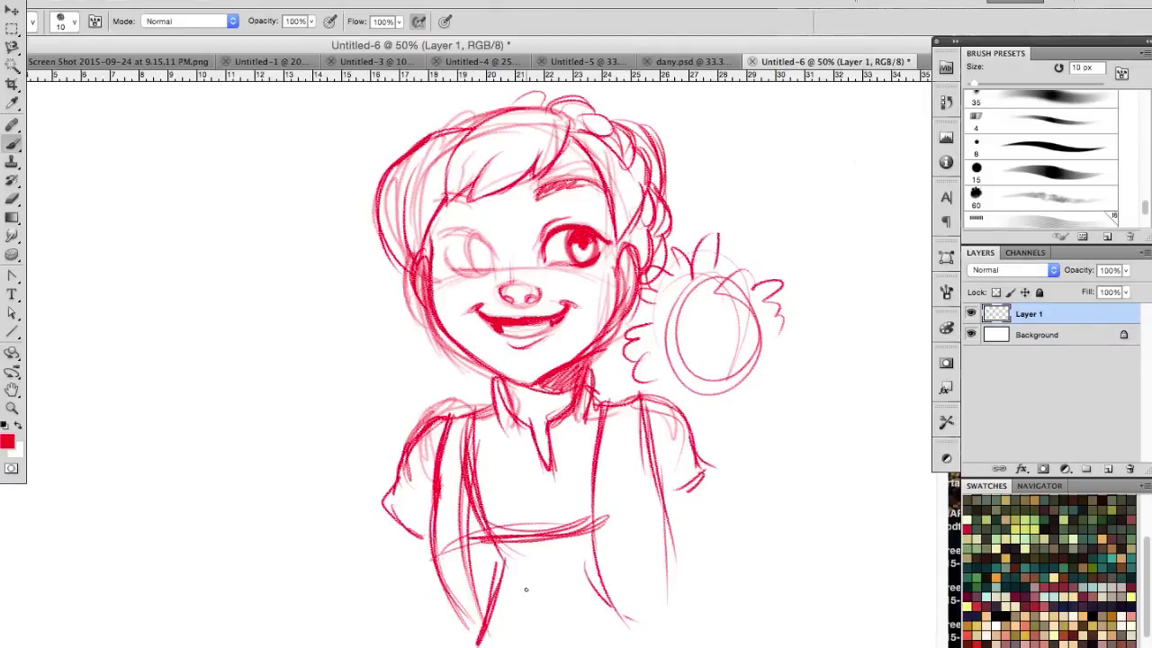
{"action": "left_click_drag", "start_coordinate": [540, 450], "coordinate": [541, 458]}
{"action": "left_click_drag", "start_coordinate": [409, 522], "coordinate": [387, 608]}
{"action": "left_click_drag", "start_coordinate": [698, 477], "coordinate": [746, 563]}
{"action": "left_click_drag", "start_coordinate": [747, 405], "coordinate": [810, 490]}
{"action": "left_click_drag", "start_coordinate": [441, 239], "coordinate": [473, 229]}
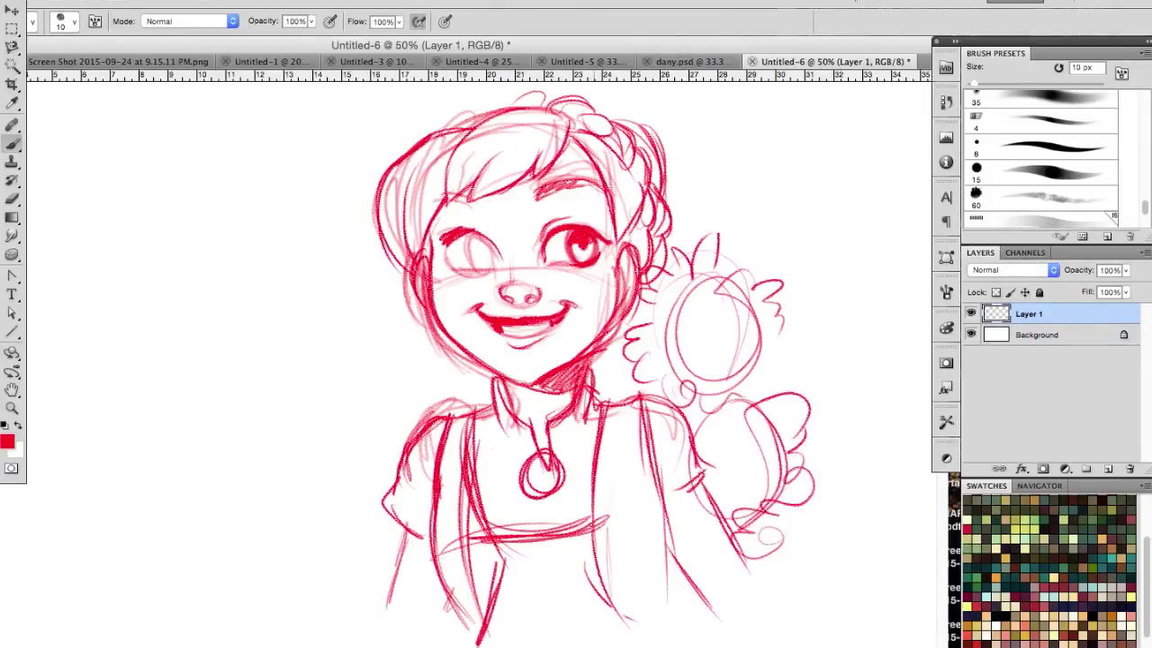
{"action": "left_click_drag", "start_coordinate": [596, 464], "coordinate": [662, 641]}
{"action": "left_click_drag", "start_coordinate": [675, 558], "coordinate": [718, 616]}
{"action": "left_click_drag", "start_coordinate": [476, 235], "coordinate": [484, 235]}
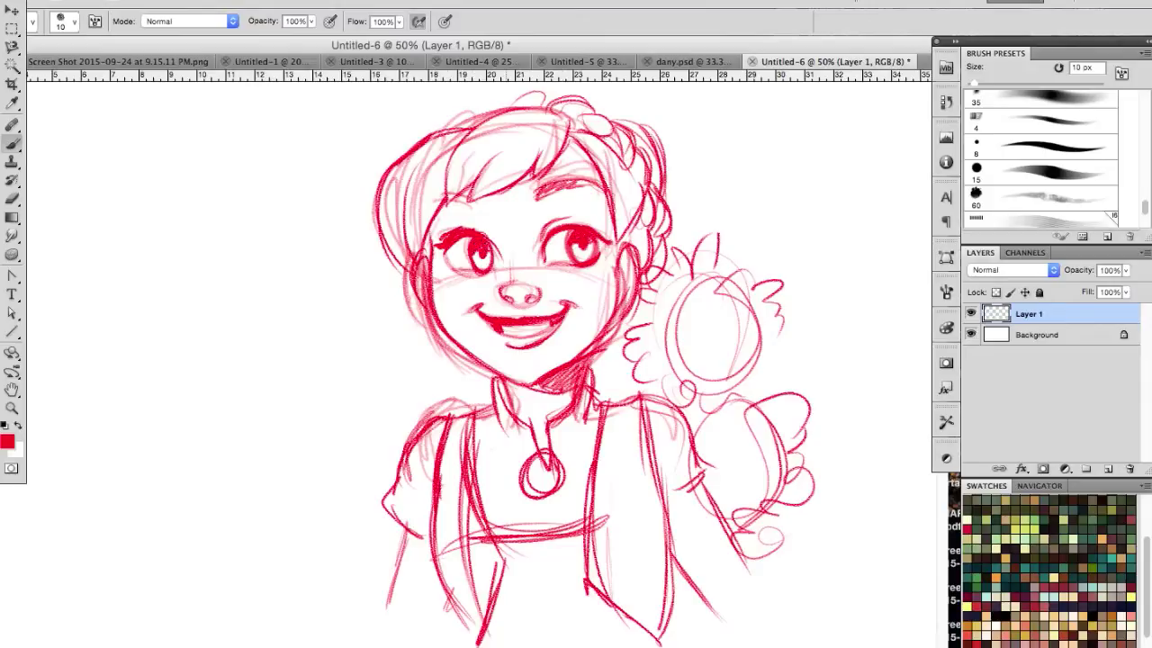
Refine the eyebrow, face and hair outlines, draw the braid, and set Layer 1 to Multiply.
{"action": "left_click_drag", "start_coordinate": [432, 205], "coordinate": [493, 216]}
{"action": "left_click_drag", "start_coordinate": [640, 242], "coordinate": [621, 339]}
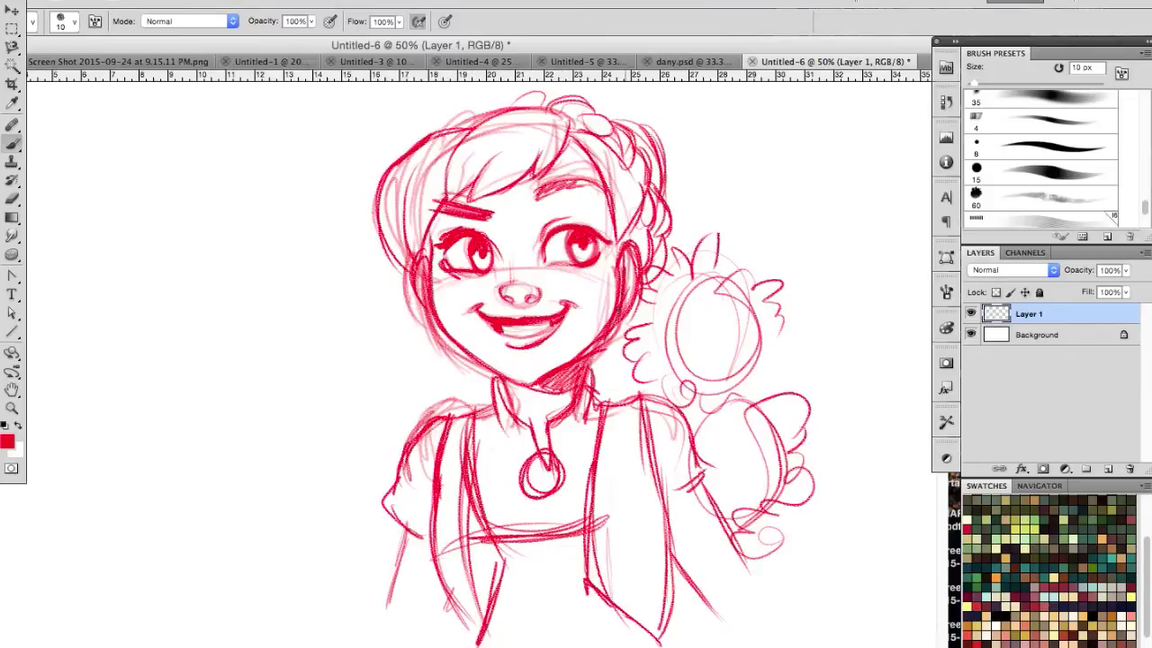
{"action": "left_click_drag", "start_coordinate": [461, 119], "coordinate": [527, 91]}
{"action": "left_click_drag", "start_coordinate": [662, 272], "coordinate": [693, 384]}
{"action": "left_click_drag", "start_coordinate": [653, 297], "coordinate": [704, 409]}
{"action": "left_click_drag", "start_coordinate": [616, 324], "coordinate": [615, 407]}
{"action": "left_click_drag", "start_coordinate": [615, 607], "coordinate": [647, 644]}
{"action": "left_click_drag", "start_coordinate": [454, 587], "coordinate": [428, 645]}
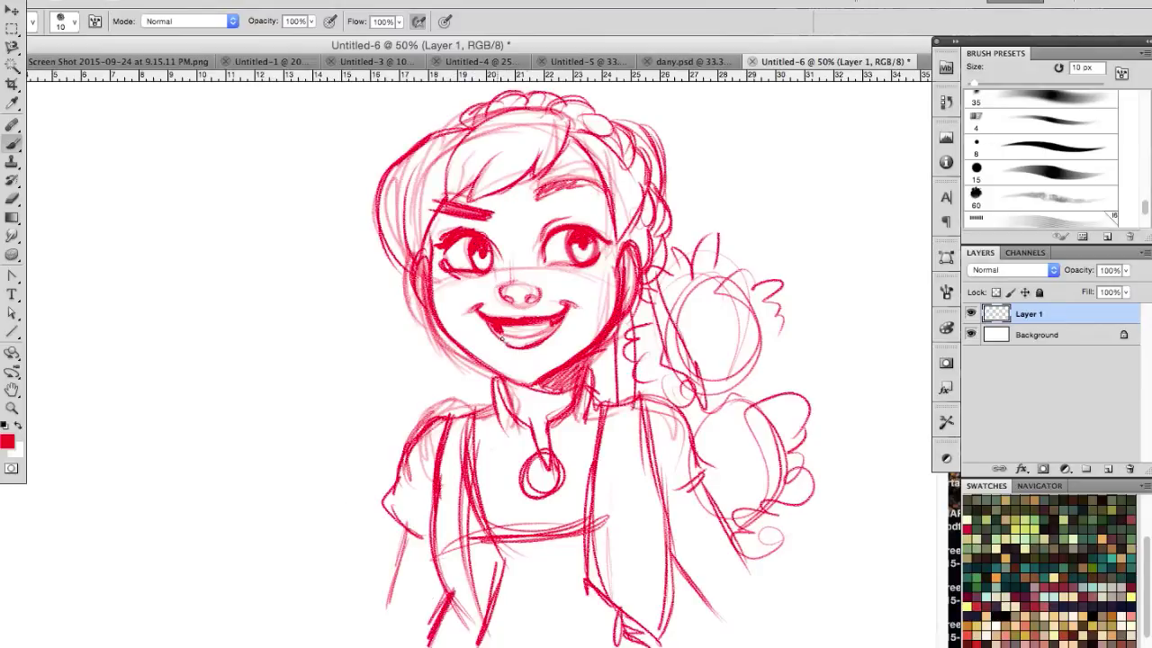
{"action": "left_click_drag", "start_coordinate": [428, 243], "coordinate": [410, 315]}
{"action": "left_click_drag", "start_coordinate": [646, 241], "coordinate": [630, 288]}
{"action": "left_click", "coordinate": [1012, 270]}
{"action": "left_click", "coordinate": [999, 304]}
Darken the sketch lines with Brightness/Contrast and add a new empty layer.
{"action": "left_click", "coordinate": [424, 147]}
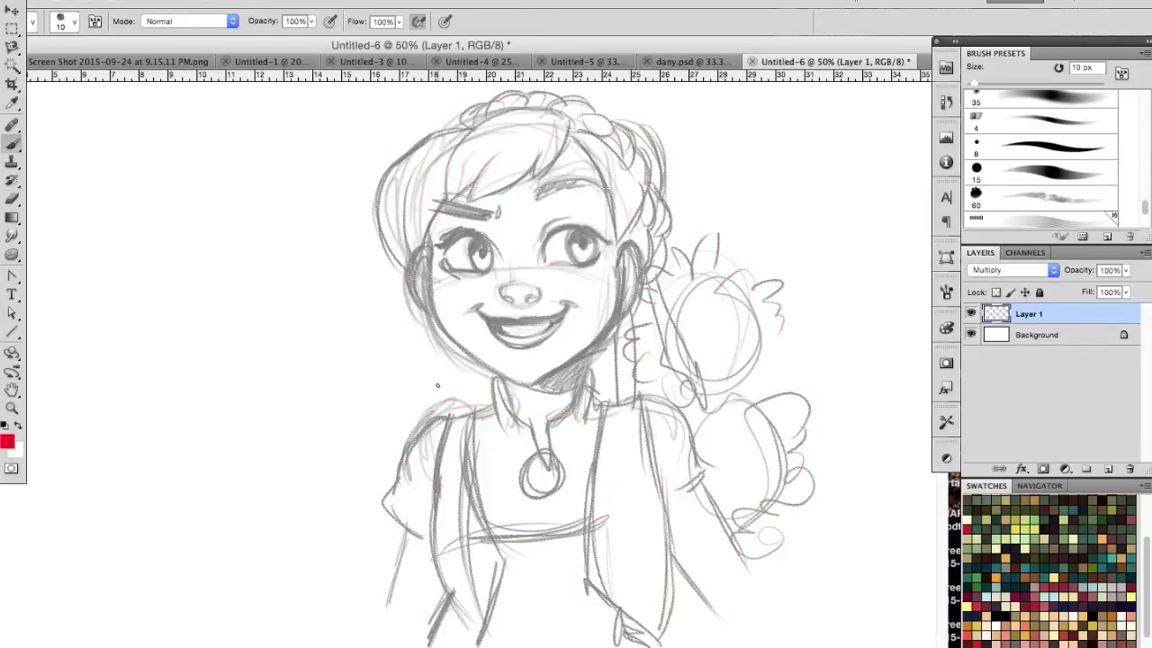
{"action": "left_click_drag", "start_coordinate": [900, 459], "coordinate": [894, 488]}
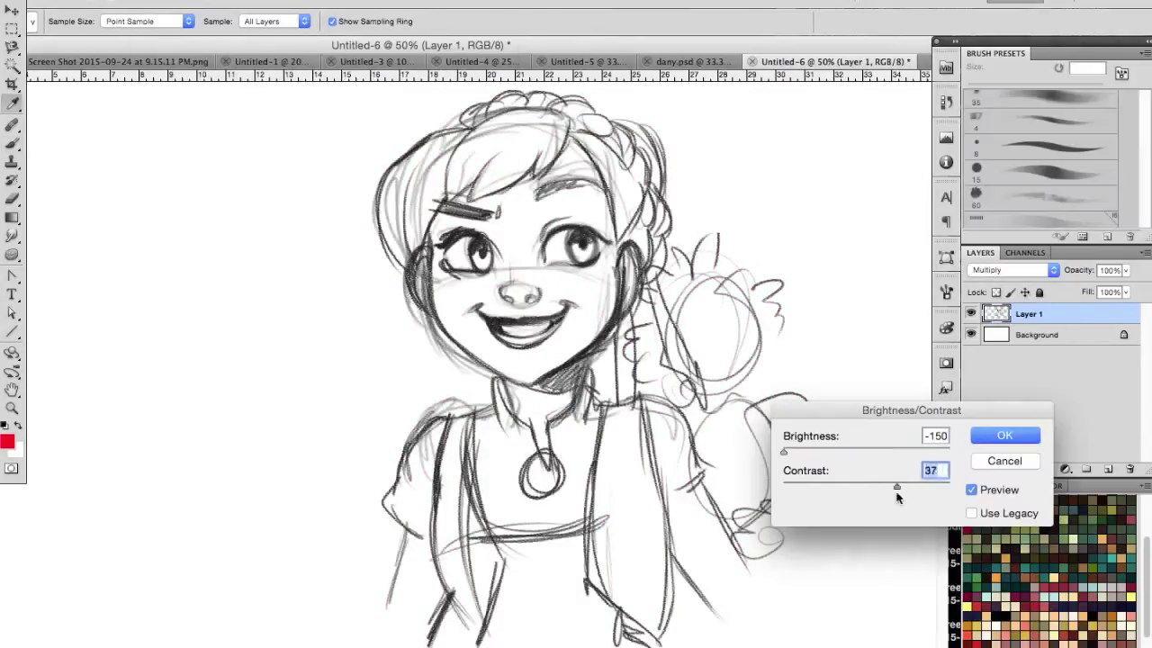
{"action": "key", "text": "Return"}
{"action": "left_click", "coordinate": [1110, 314]}
{"action": "key", "text": "Tab"}
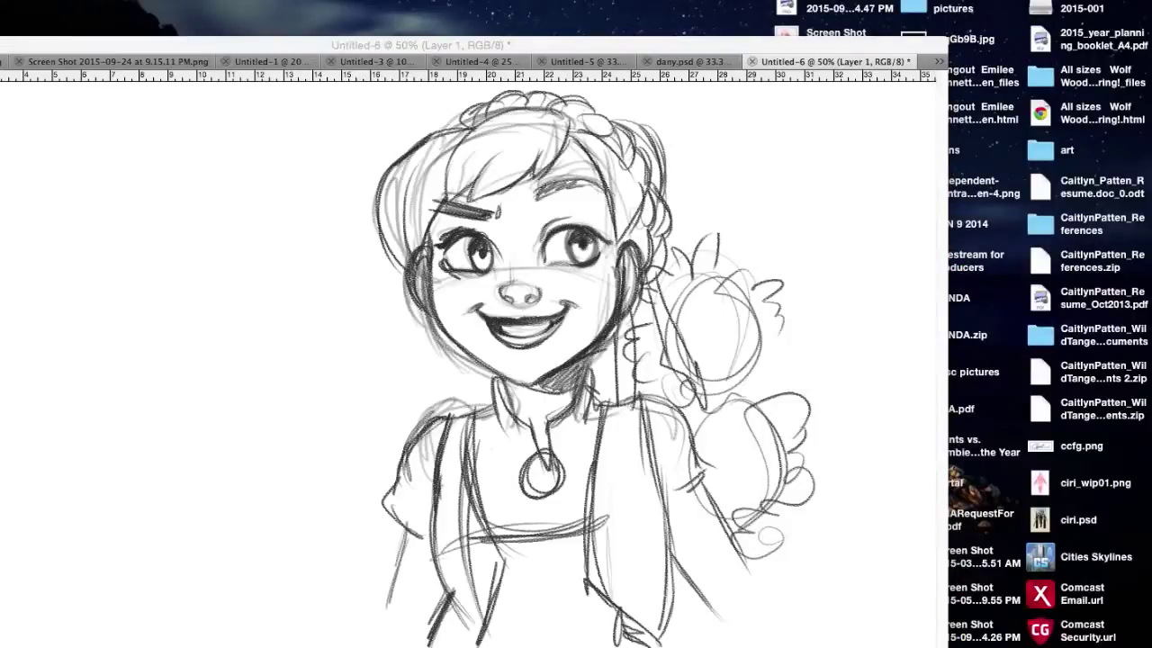
{"action": "key", "text": "Tab"}
{"action": "key", "text": "Tab"}
{"action": "key", "text": "Tab"}
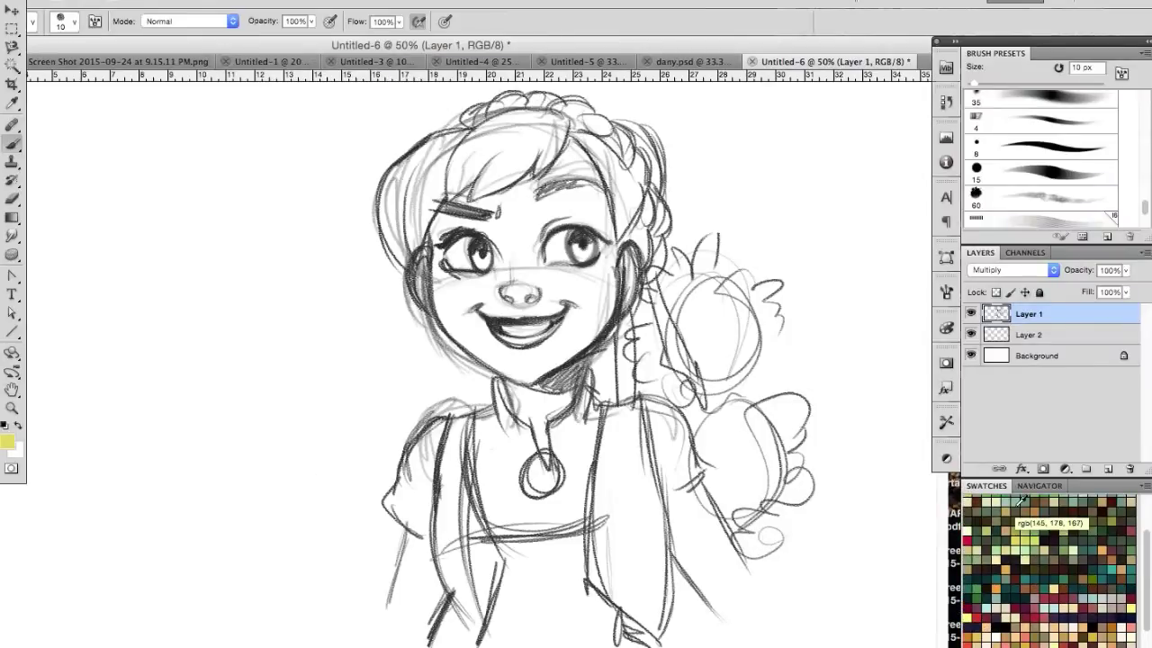
{"action": "scroll", "coordinate": [1047, 570], "scroll_direction": "down", "scroll_amount": 1}
Draw a full-canvas rectangle behind the sketch, fill it purple, and add a new layer.
{"action": "key", "text": "u"}
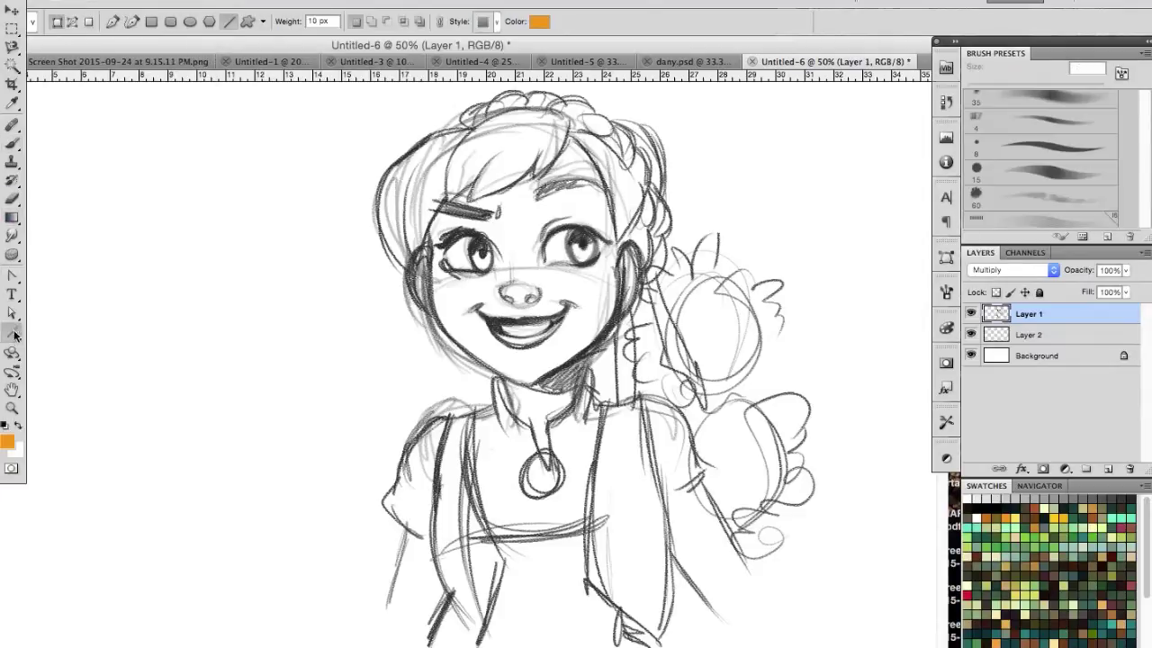
{"action": "left_click_drag", "start_coordinate": [369, 635], "coordinate": [819, 25]}
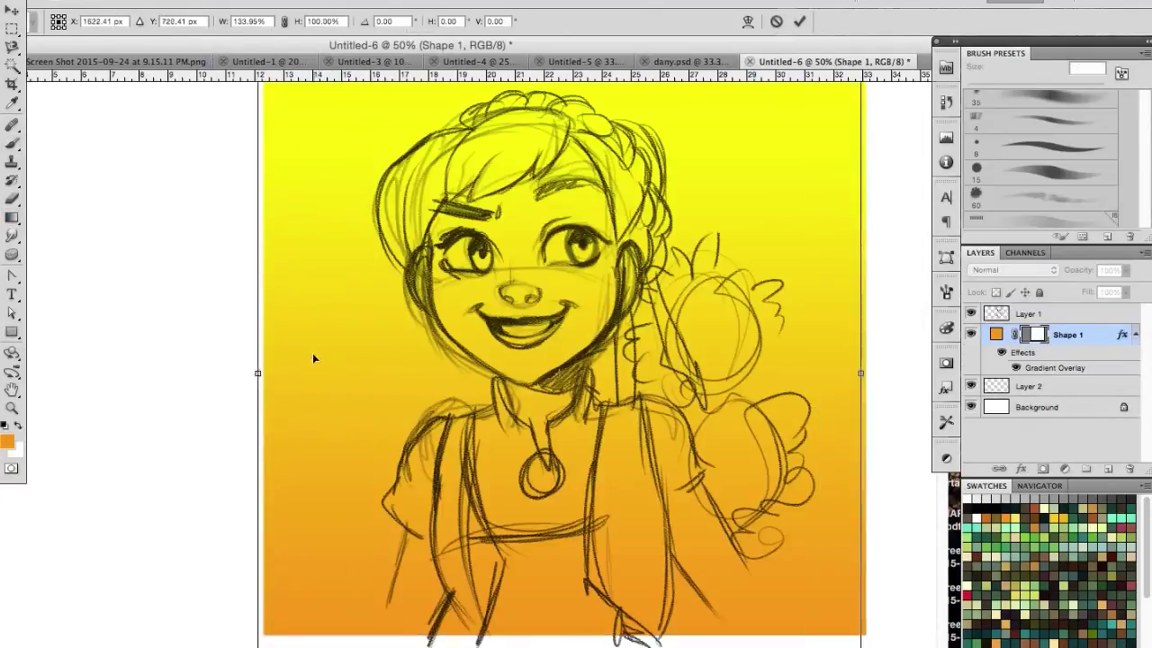
{"action": "left_click", "coordinate": [980, 204]}
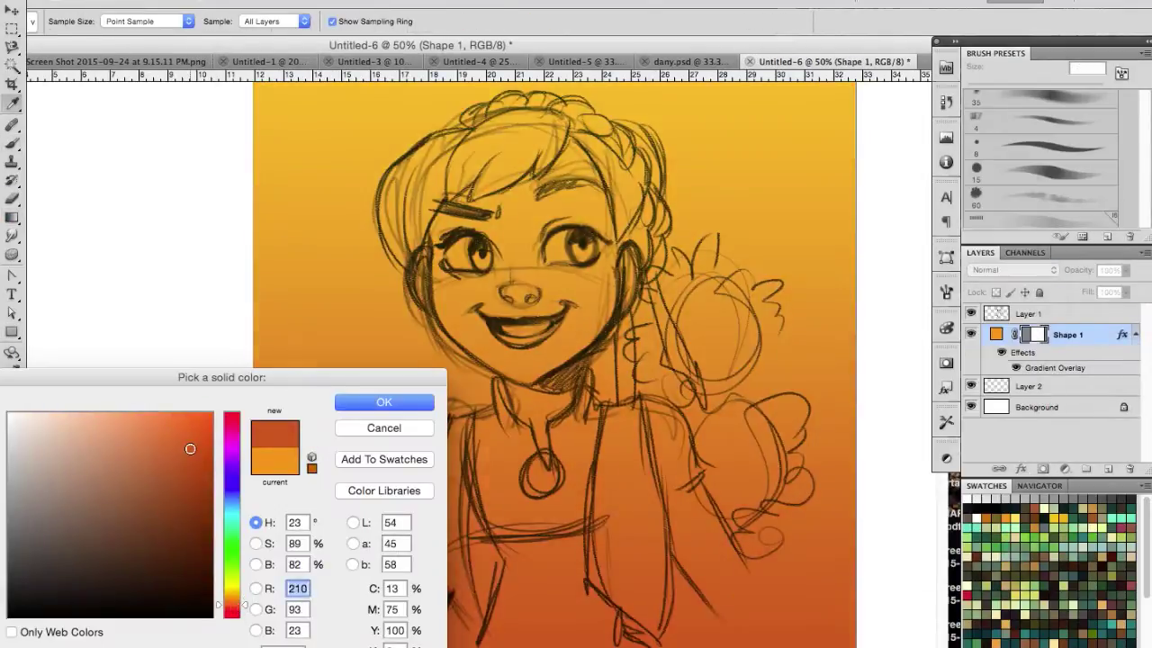
{"action": "left_click_drag", "start_coordinate": [117, 513], "coordinate": [123, 449]}
{"action": "key", "text": "Return"}
{"action": "key", "text": "ctrl+alt+shift+n"}
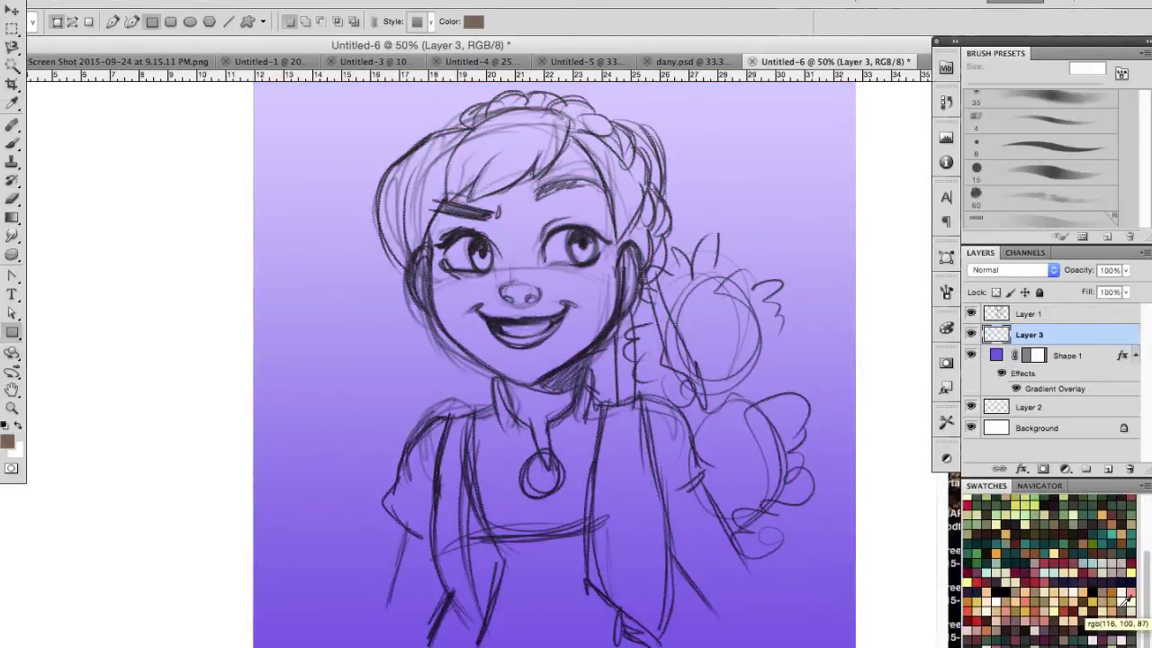
Brush a brown base over the face, hair and arms, and light eye whites and teeth.
{"action": "key", "text": "b"}
{"action": "left_click_drag", "start_coordinate": [520, 192], "coordinate": [504, 270]}
{"action": "left_click_drag", "start_coordinate": [477, 225], "coordinate": [575, 342]}
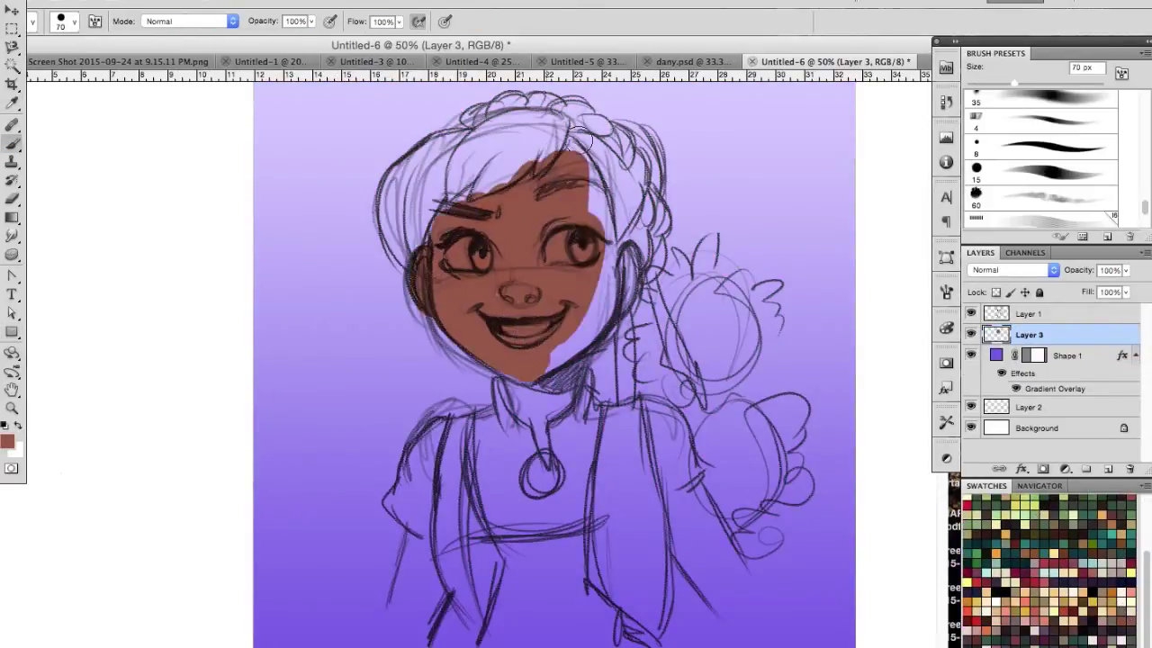
{"action": "left_click_drag", "start_coordinate": [576, 144], "coordinate": [414, 585]}
{"action": "left_click_drag", "start_coordinate": [684, 486], "coordinate": [738, 612]}
{"action": "left_click_drag", "start_coordinate": [549, 250], "coordinate": [580, 241]}
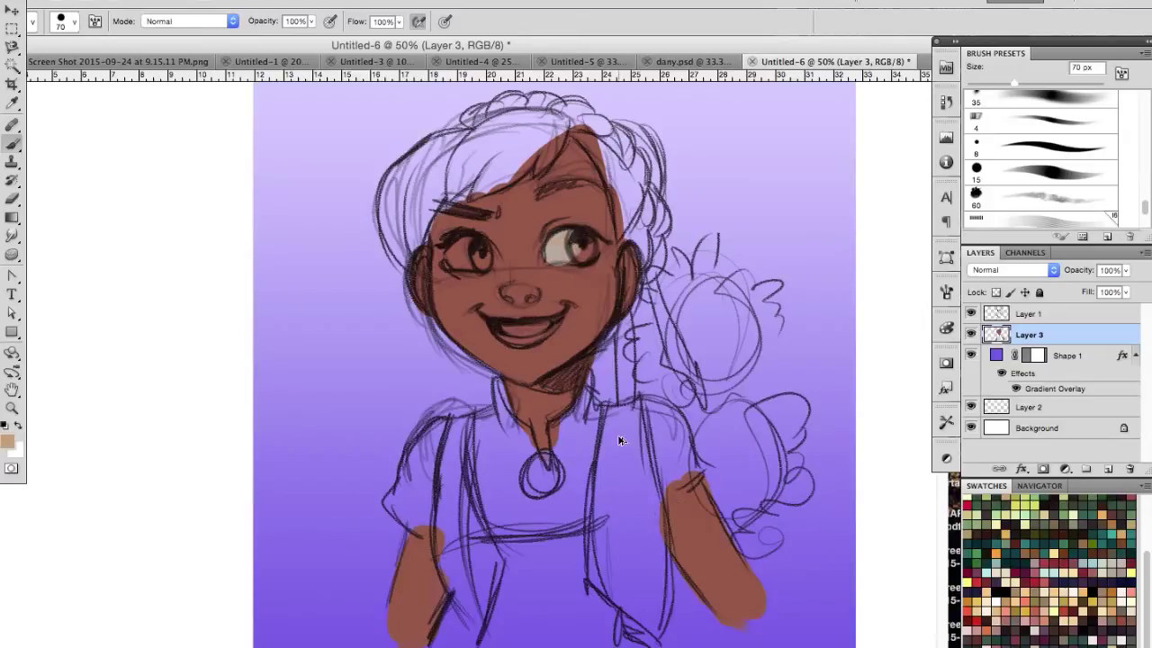
{"action": "left_click_drag", "start_coordinate": [448, 254], "coordinate": [477, 256]}
{"action": "left_click_drag", "start_coordinate": [495, 328], "coordinate": [549, 327]}
Paint the hair reddish brown across the left, top and right sides.
{"action": "left_click", "coordinate": [1091, 511]}
{"action": "left_click_drag", "start_coordinate": [522, 126], "coordinate": [409, 211]}
{"action": "key", "text": "Return"}
{"action": "left_click_drag", "start_coordinate": [423, 171], "coordinate": [401, 261]}
{"action": "left_click_drag", "start_coordinate": [432, 216], "coordinate": [558, 108]}
{"action": "mouse_move", "coordinate": [477, 108]}
{"action": "left_mouse_down"}
{"action": "mouse_move", "coordinate": [648, 252]}
{"action": "mouse_move", "coordinate": [586, 142]}
{"action": "mouse_move", "coordinate": [603, 121]}
{"action": "left_mouse_up"}
{"action": "key", "text": "F5"}
{"action": "key", "text": "F5"}
Paint the irises teal and the lips dark red.
{"action": "left_click_drag", "start_coordinate": [471, 255], "coordinate": [484, 261]}
{"action": "scroll", "coordinate": [1044, 567], "scroll_direction": "down", "scroll_amount": 3}
{"action": "left_click", "coordinate": [968, 590]}
{"action": "left_click_drag", "start_coordinate": [502, 337], "coordinate": [552, 331]}
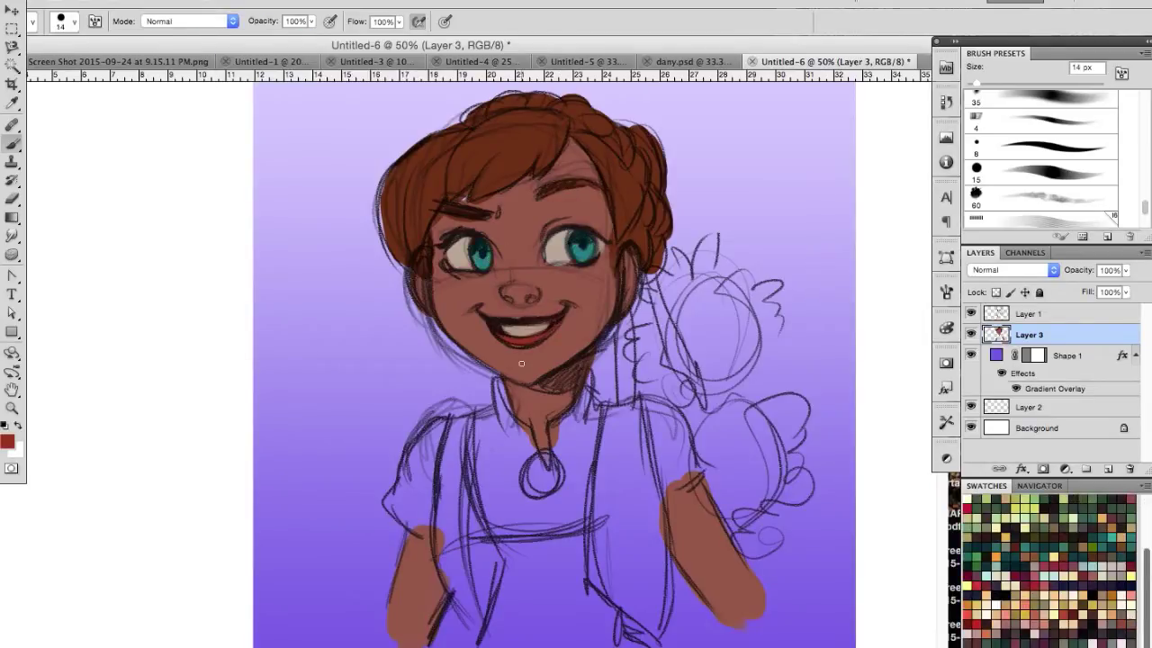
On a new skin layer with a larger brush, paint the face light peach.
{"action": "left_click", "coordinate": [1042, 584]}
{"action": "left_click", "coordinate": [1107, 469]}
{"action": "left_click_drag", "start_coordinate": [518, 198], "coordinate": [522, 297]}
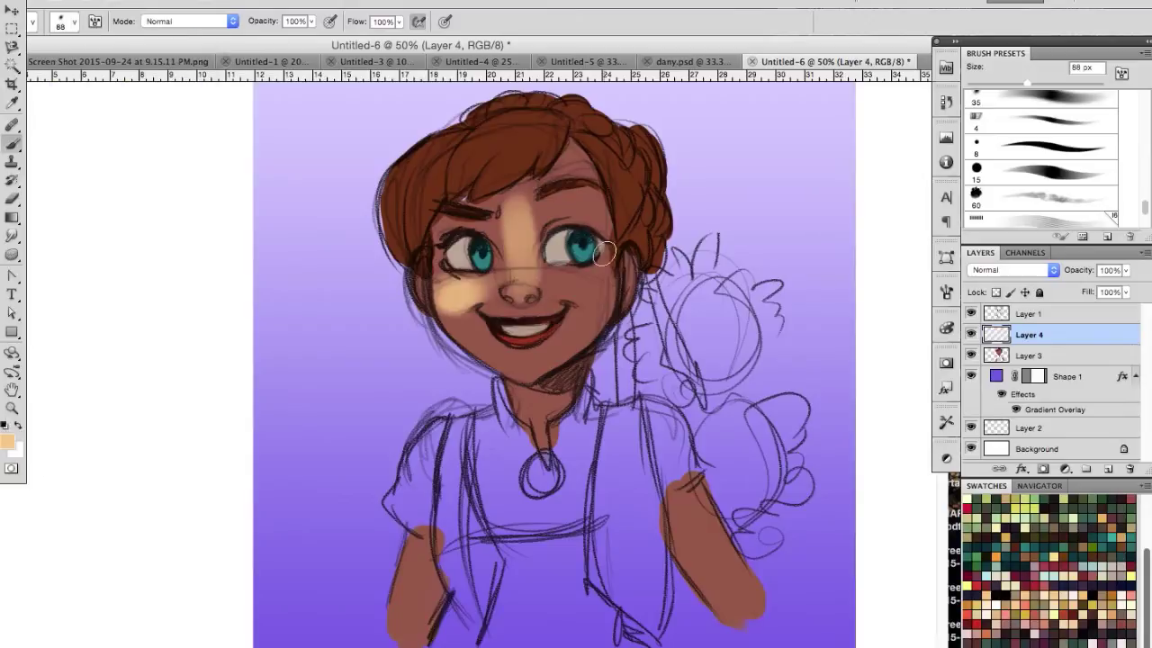
{"action": "left_click_drag", "start_coordinate": [440, 288], "coordinate": [531, 369]}
{"action": "left_click_drag", "start_coordinate": [575, 198], "coordinate": [586, 278]}
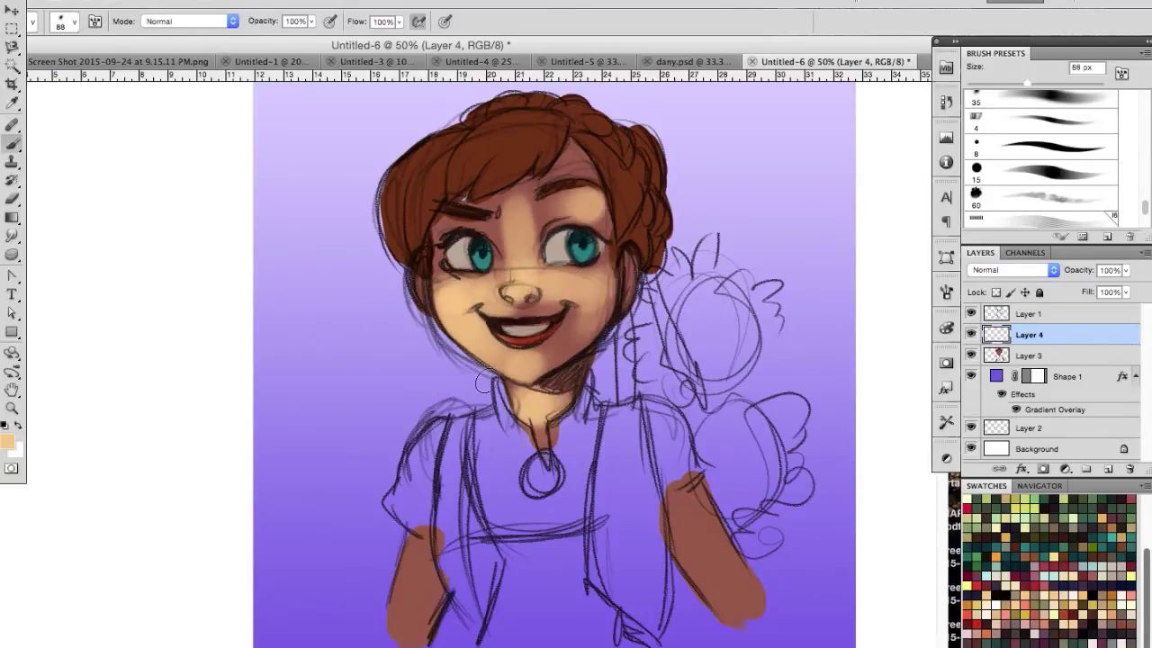
Shade the forehead, chin, cheeks and hands with tan-brown.
{"action": "left_click", "coordinate": [528, 188], "text": "alt"}
{"action": "left_click_drag", "start_coordinate": [528, 187], "coordinate": [576, 225]}
{"action": "left_click_drag", "start_coordinate": [558, 315], "coordinate": [594, 364]}
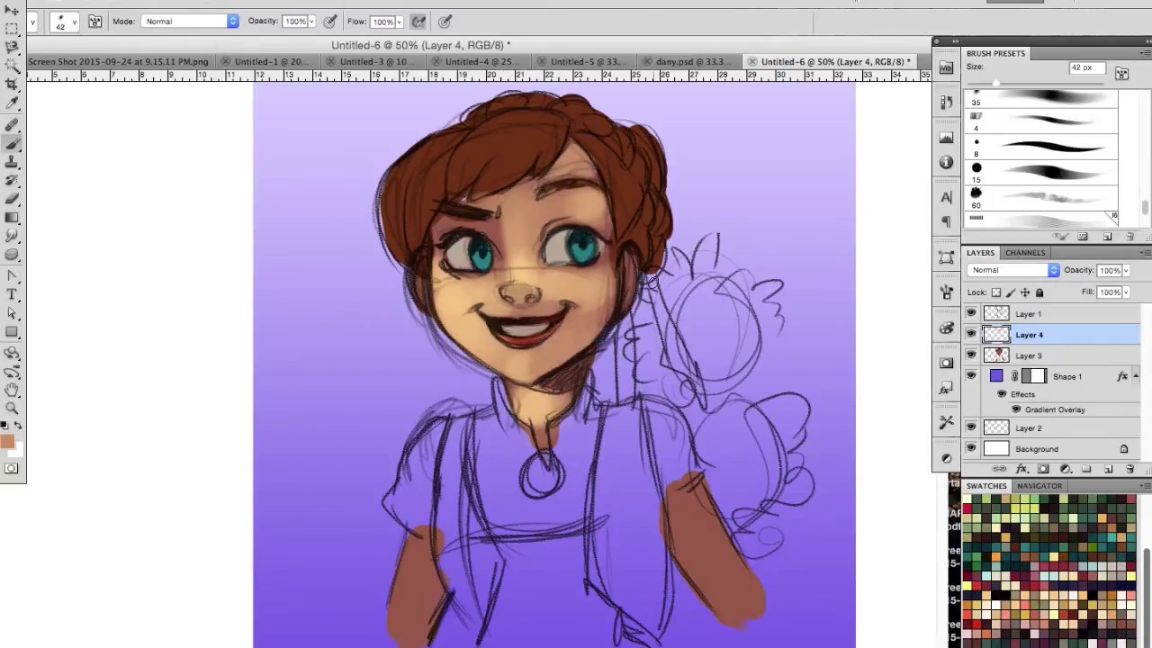
{"action": "left_click_drag", "start_coordinate": [432, 216], "coordinate": [423, 301]}
{"action": "left_click_drag", "start_coordinate": [409, 540], "coordinate": [423, 634]}
{"action": "left_click_drag", "start_coordinate": [675, 495], "coordinate": [734, 608]}
Paint the shirt front pale yellow.
{"action": "left_click", "coordinate": [571, 231], "text": "alt"}
{"action": "left_click", "coordinate": [1122, 516]}
{"action": "mouse_move", "coordinate": [569, 423]}
{"action": "left_mouse_down"}
{"action": "mouse_move", "coordinate": [576, 468]}
{"action": "mouse_move", "coordinate": [450, 410]}
{"action": "left_mouse_up"}
Recolour the background shape to a dark teal solid fill.
{"action": "double_click", "coordinate": [996, 376]}
{"action": "left_click_drag", "start_coordinate": [232, 423], "coordinate": [232, 510]}
{"action": "left_click_drag", "start_coordinate": [129, 545], "coordinate": [170, 558]}
{"action": "key", "text": "Return"}
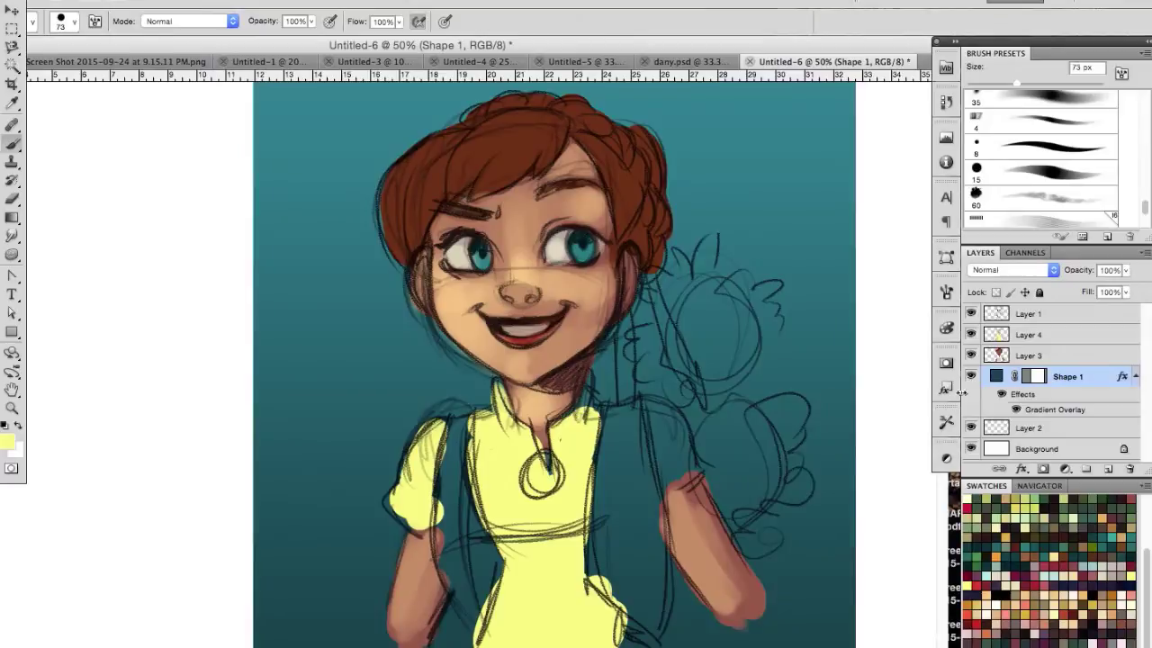
Set Shape 1's teal Gradient Overlay to Screen blend mode and apply it.
{"action": "double_click", "coordinate": [1089, 376]}
{"action": "left_click_drag", "start_coordinate": [869, 175], "coordinate": [470, 159]}
{"action": "left_click", "coordinate": [209, 369]}
{"action": "left_click", "coordinate": [395, 198]}
{"action": "left_click", "coordinate": [378, 126]}
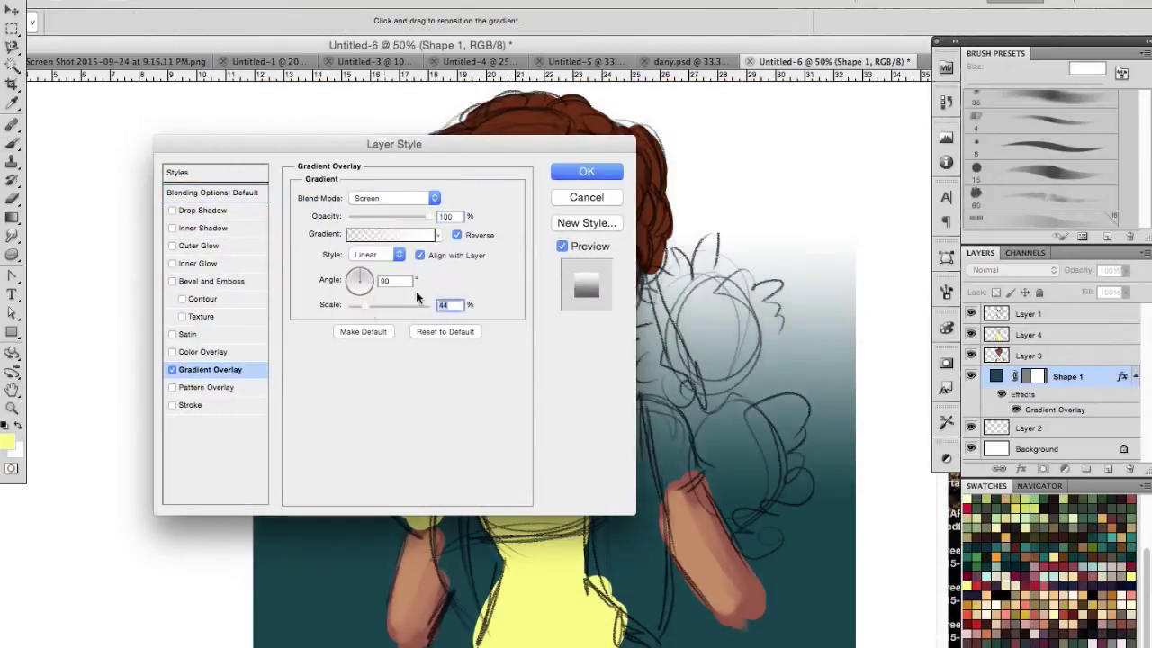
{"action": "left_click", "coordinate": [390, 234]}
{"action": "key", "text": "Return"}
{"action": "key", "text": "Return"}
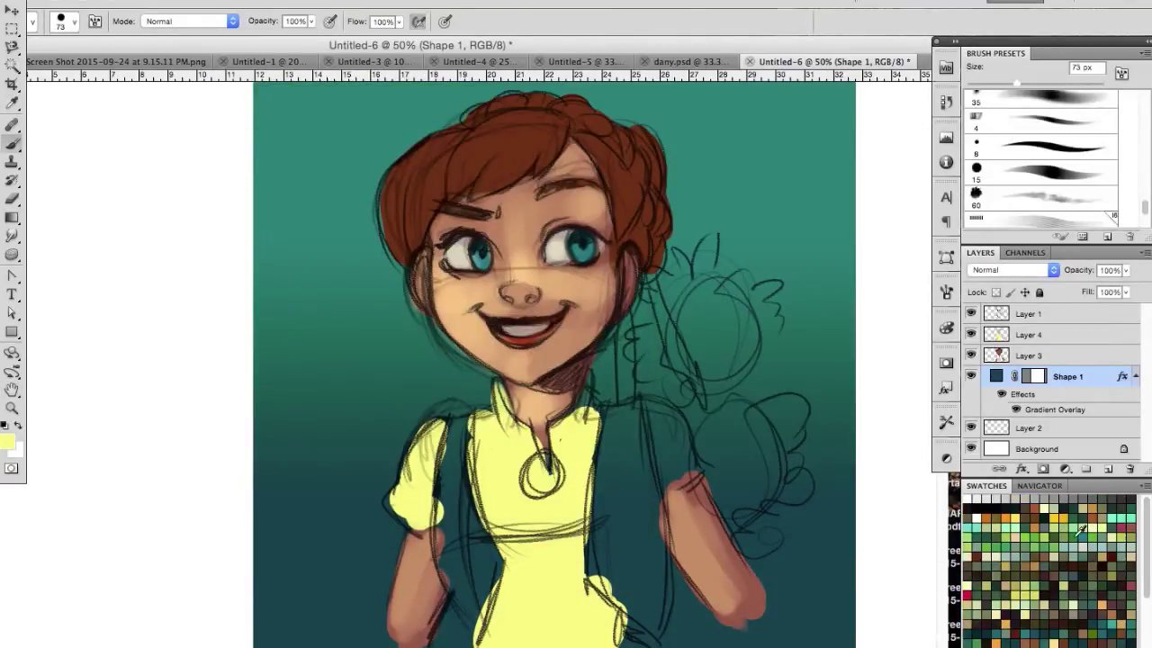
Paint the vest green, the skirt dark teal and the right sleeve yellow.
{"action": "left_click", "coordinate": [1028, 334]}
{"action": "left_click_drag", "start_coordinate": [621, 413], "coordinate": [635, 620]}
{"action": "left_click_drag", "start_coordinate": [504, 540], "coordinate": [595, 641]}
{"action": "left_click_drag", "start_coordinate": [446, 418], "coordinate": [473, 620]}
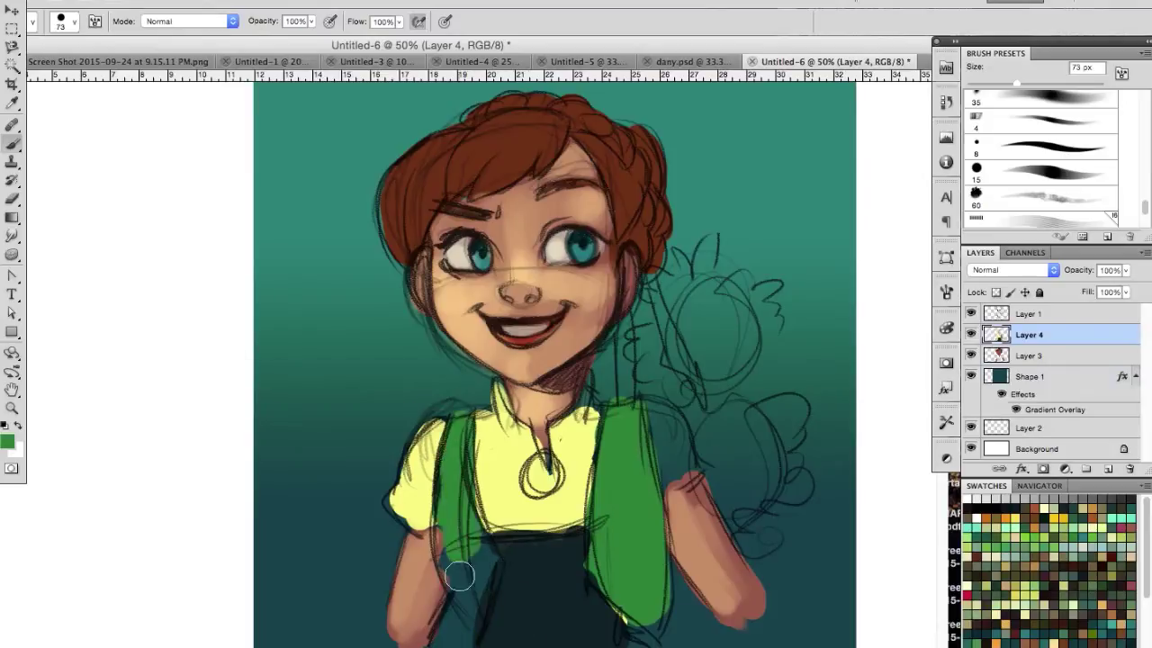
{"action": "left_click", "coordinate": [580, 405], "text": "alt"}
{"action": "left_click_drag", "start_coordinate": [662, 405], "coordinate": [698, 490]}
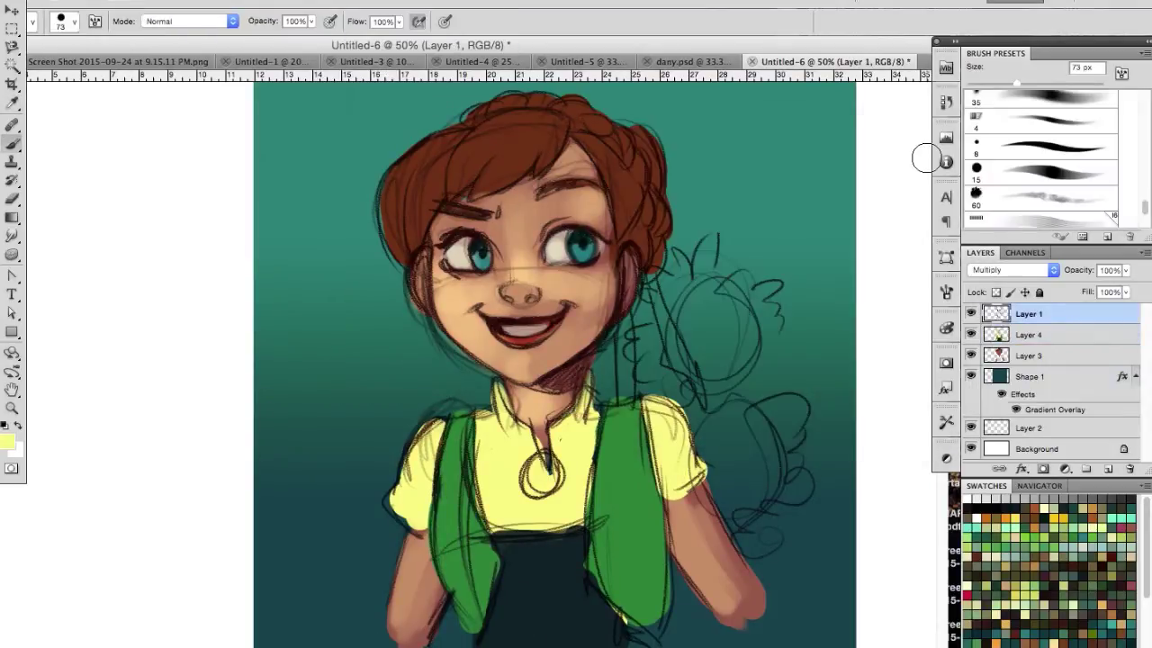
Paint a brown pendant disc and two yellow sunflowers with brown centres beside her.
{"action": "left_click_drag", "start_coordinate": [540, 475], "coordinate": [573, 447]}
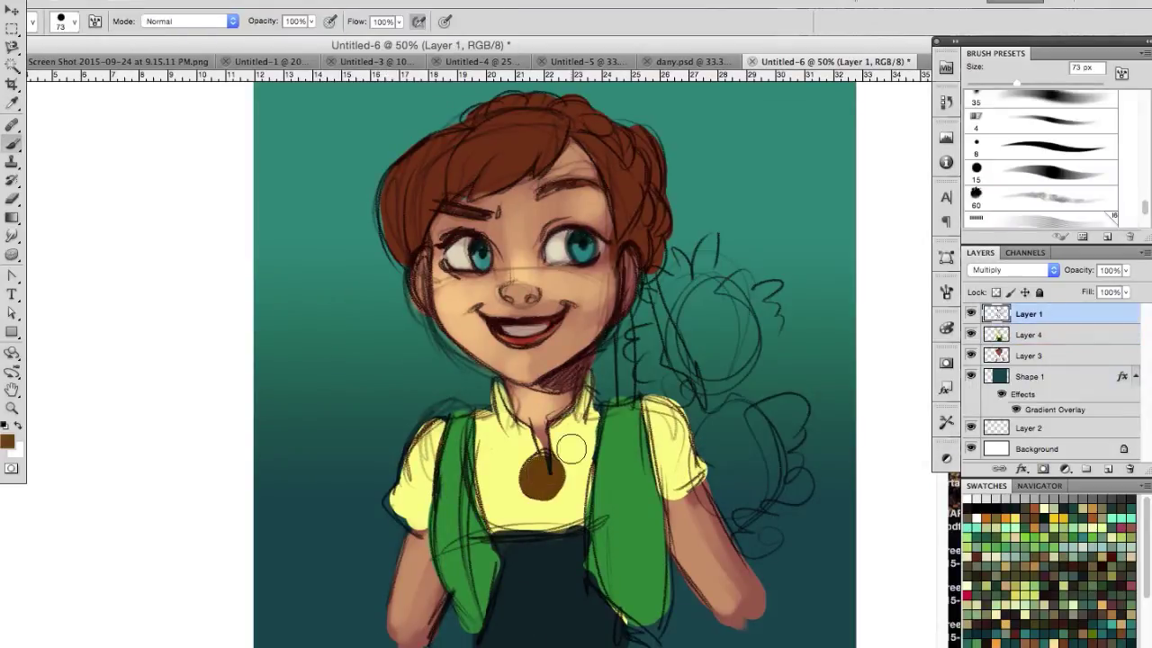
{"action": "mouse_move", "coordinate": [657, 378]}
{"action": "left_mouse_down"}
{"action": "mouse_move", "coordinate": [652, 324]}
{"action": "mouse_move", "coordinate": [746, 270]}
{"action": "left_mouse_up"}
{"action": "mouse_move", "coordinate": [693, 302]}
{"action": "left_mouse_down"}
{"action": "mouse_move", "coordinate": [693, 378]}
{"action": "mouse_move", "coordinate": [711, 306]}
{"action": "left_mouse_up"}
{"action": "key", "text": "x"}
{"action": "left_click_drag", "start_coordinate": [675, 396], "coordinate": [774, 314]}
{"action": "left_click_drag", "start_coordinate": [756, 387], "coordinate": [756, 540]}
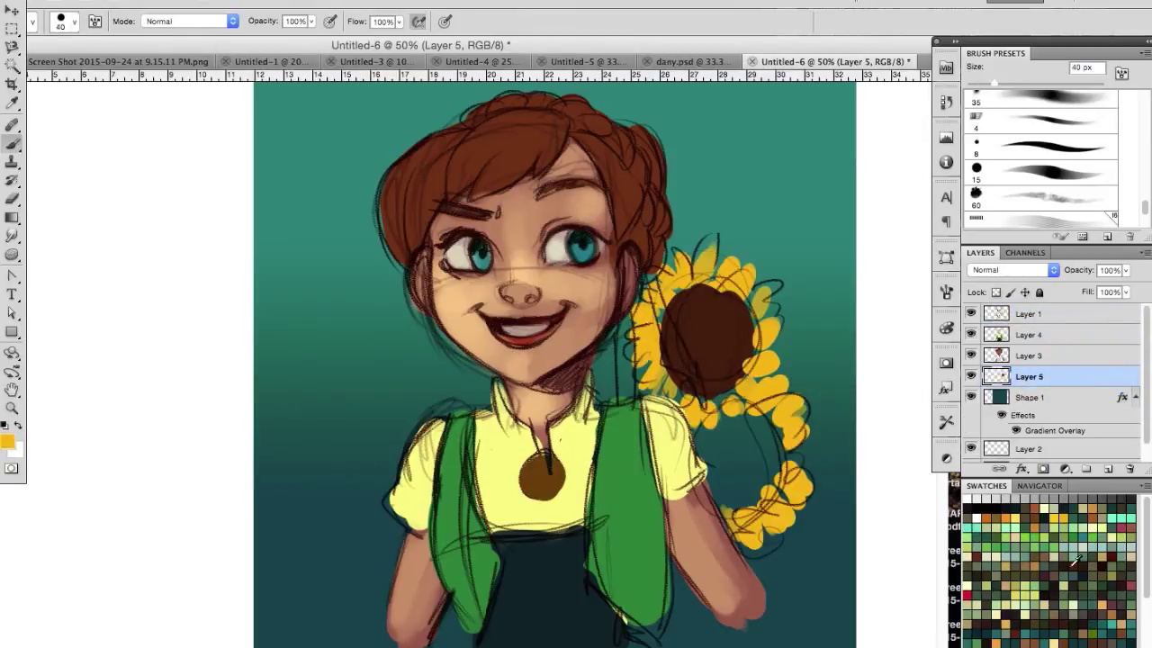
{"action": "key", "text": "x"}
{"action": "left_click_drag", "start_coordinate": [720, 432], "coordinate": [771, 455]}
Paint salmon blush on both cheeks on a new layer set to Multiply at 57% opacity.
{"action": "left_click", "coordinate": [1106, 468]}
{"action": "left_click", "coordinate": [966, 597]}
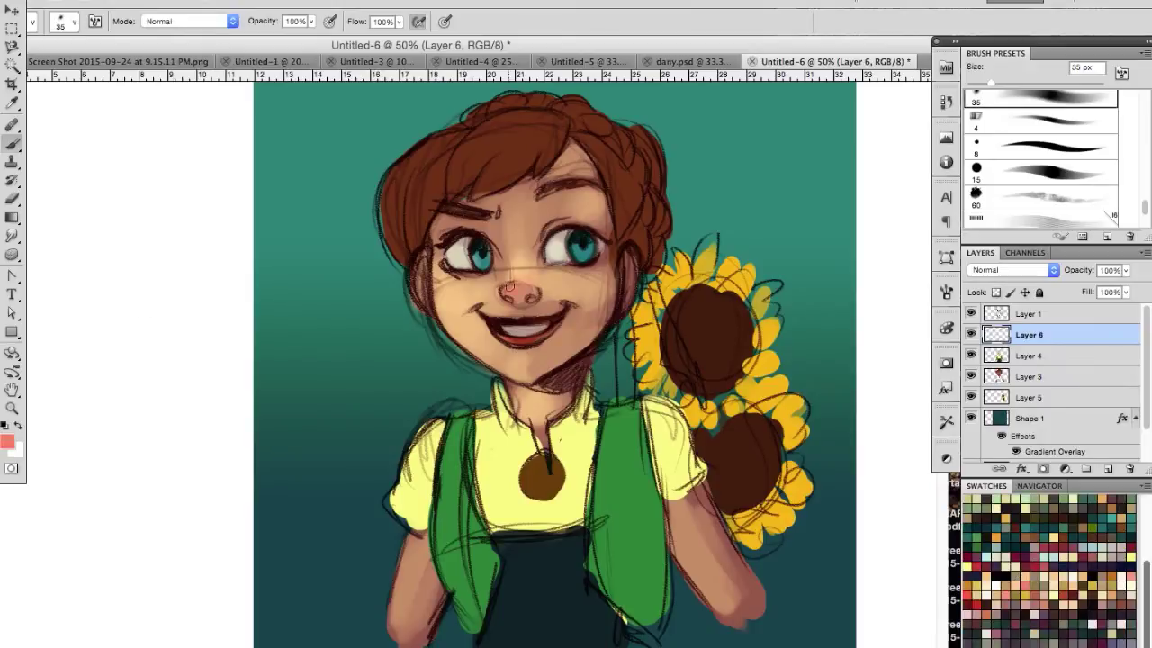
{"action": "left_click_drag", "start_coordinate": [446, 284], "coordinate": [472, 311]}
{"action": "left_click_drag", "start_coordinate": [590, 270], "coordinate": [612, 296]}
{"action": "left_click", "coordinate": [1012, 270]}
{"action": "left_click", "coordinate": [986, 311]}
{"action": "left_click_drag", "start_coordinate": [1078, 270], "coordinate": [1057, 270]}
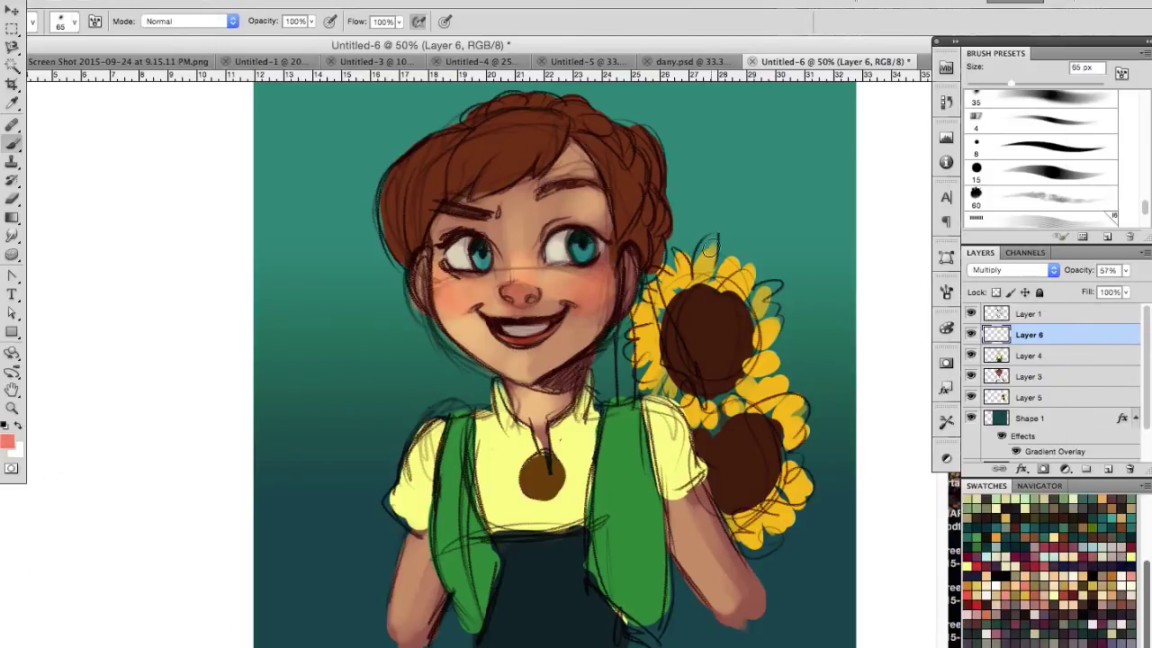
{"action": "key", "text": "ctrl+plus"}
{"action": "left_click", "coordinate": [1107, 468]}
Paint a dark teal pupil in the right eye with the 19 px soft brush.
{"action": "left_click", "coordinate": [8, 441]}
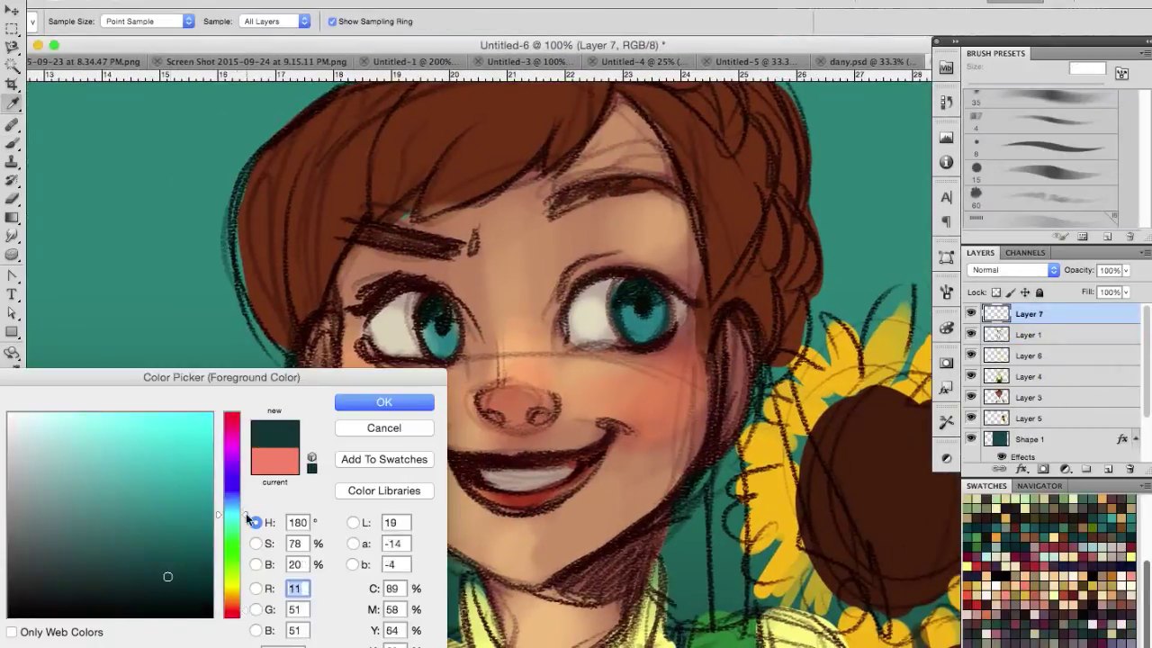
{"action": "left_click", "coordinate": [385, 398]}
{"action": "left_click", "coordinate": [1044, 185]}
{"action": "left_click_drag", "start_coordinate": [1145, 207], "coordinate": [1145, 196]}
{"action": "left_click", "coordinate": [1044, 191]}
{"action": "mouse_move", "coordinate": [630, 288]}
{"action": "left_mouse_down"}
{"action": "mouse_move", "coordinate": [640, 315]}
{"action": "mouse_move", "coordinate": [658, 294]}
{"action": "left_mouse_up"}
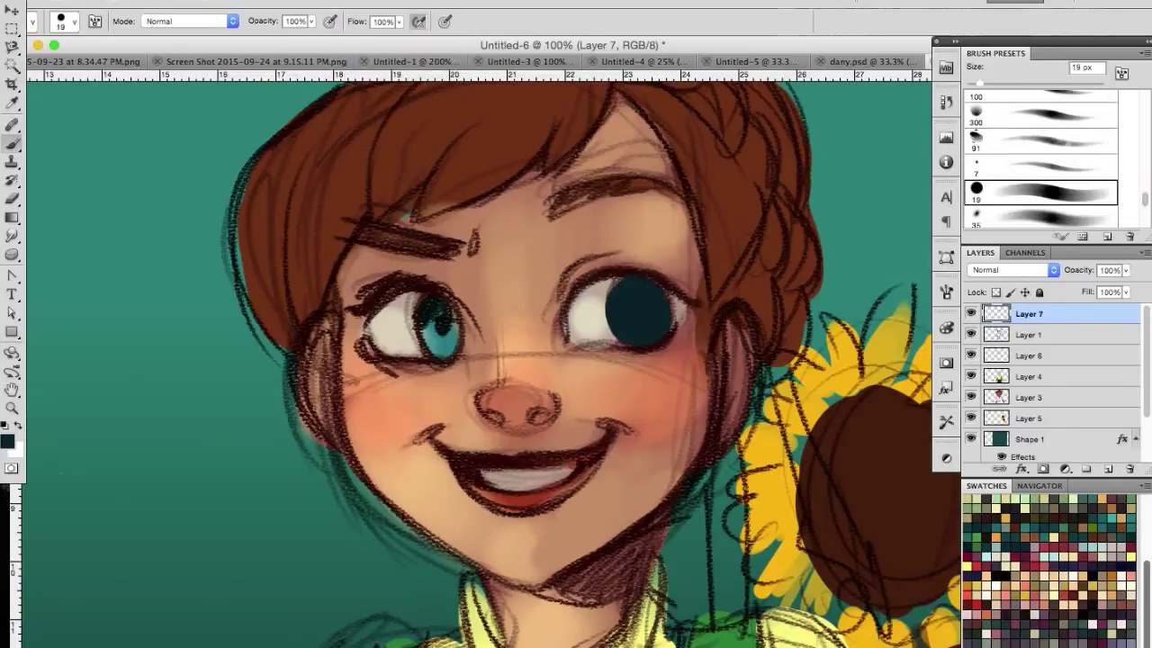
Outline the right eye's edge, upper lid and lower rim in a dark colour.
{"action": "key", "text": "Tab"}
{"action": "key", "text": "Tab"}
{"action": "left_click", "coordinate": [7, 441]}
{"action": "left_click", "coordinate": [381, 402]}
{"action": "left_click", "coordinate": [7, 441]}
{"action": "left_click", "coordinate": [381, 402]}
{"action": "left_click_drag", "start_coordinate": [576, 284], "coordinate": [569, 340]}
{"action": "mouse_move", "coordinate": [621, 270]}
{"action": "left_mouse_down"}
{"action": "mouse_move", "coordinate": [693, 303]}
{"action": "mouse_move", "coordinate": [664, 351]}
{"action": "left_mouse_up"}
Shade the nose underside dark reddish-brown and brighten its top with salmon.
{"action": "left_click", "coordinate": [578, 241], "text": "alt"}
{"action": "left_click", "coordinate": [616, 283], "text": "alt"}
{"action": "left_click", "coordinate": [522, 406], "text": "alt"}
{"action": "left_click_drag", "start_coordinate": [551, 415], "coordinate": [486, 410]}
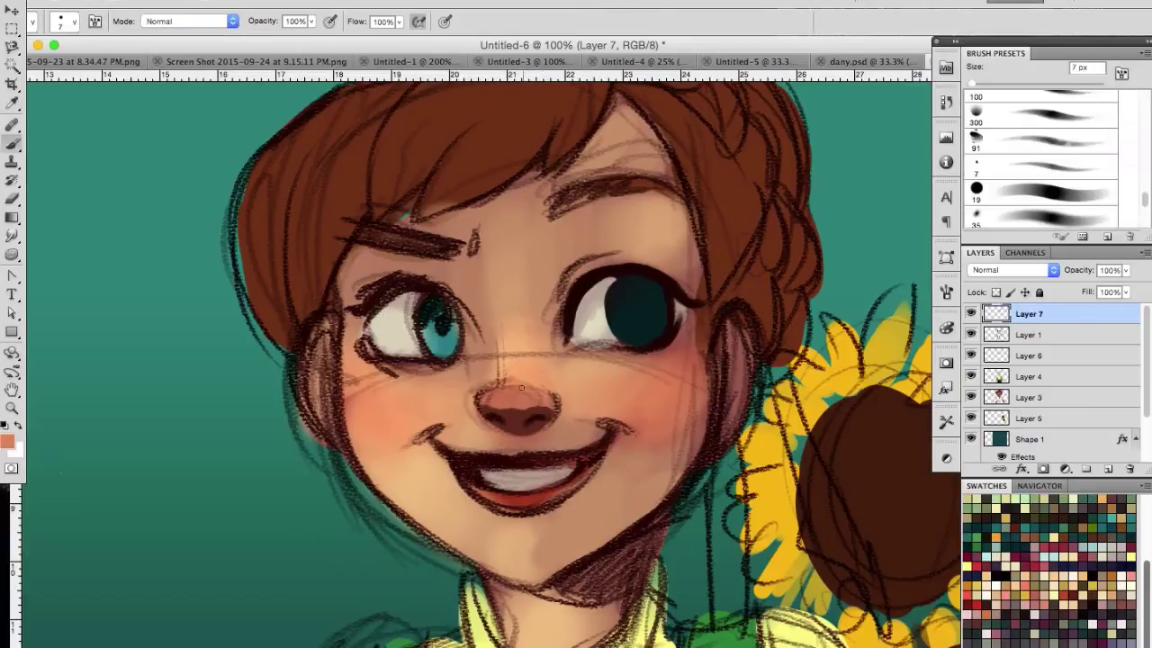
{"action": "left_click", "coordinate": [513, 385], "text": "alt"}
{"action": "left_click_drag", "start_coordinate": [493, 389], "coordinate": [522, 389]}
{"action": "left_click", "coordinate": [8, 441]}
{"action": "left_click", "coordinate": [380, 402]}
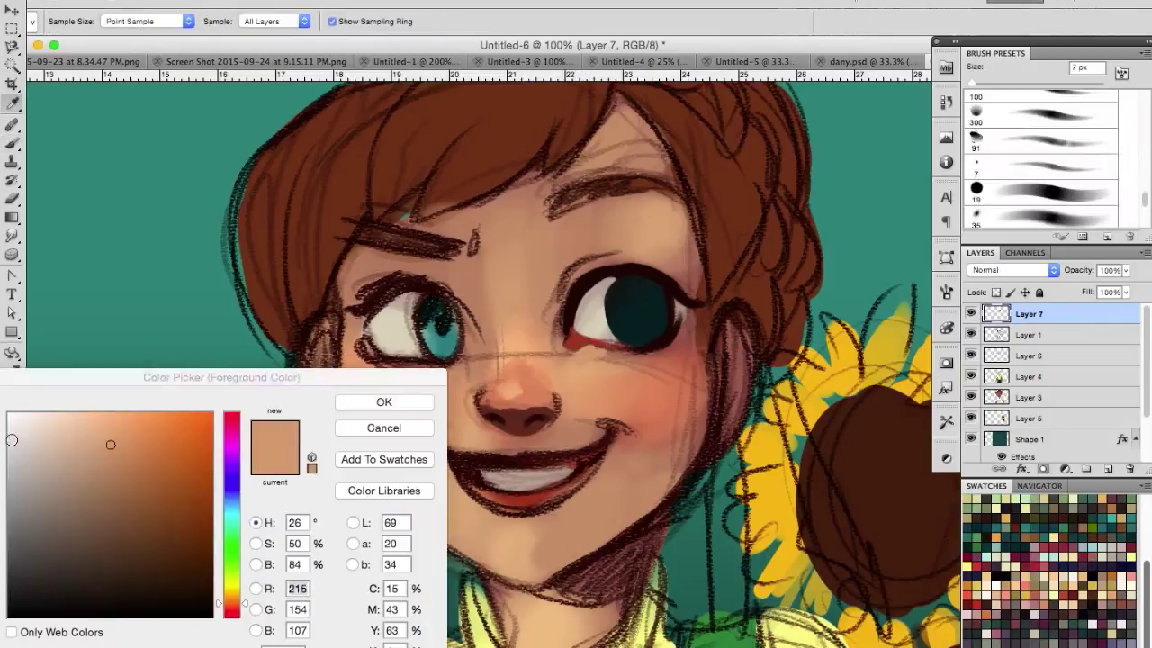
Paint teal into the right iris with a 19 px brush, then return to 7 px.
{"action": "left_click", "coordinate": [633, 307], "text": "alt"}
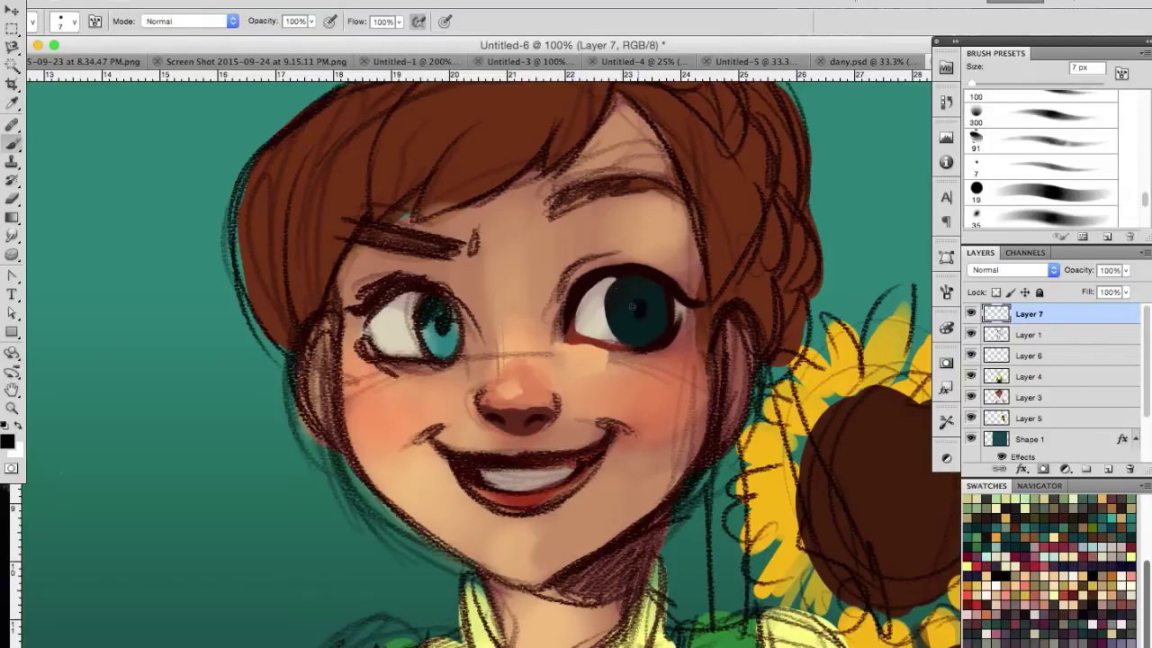
{"action": "key", "text": "period"}
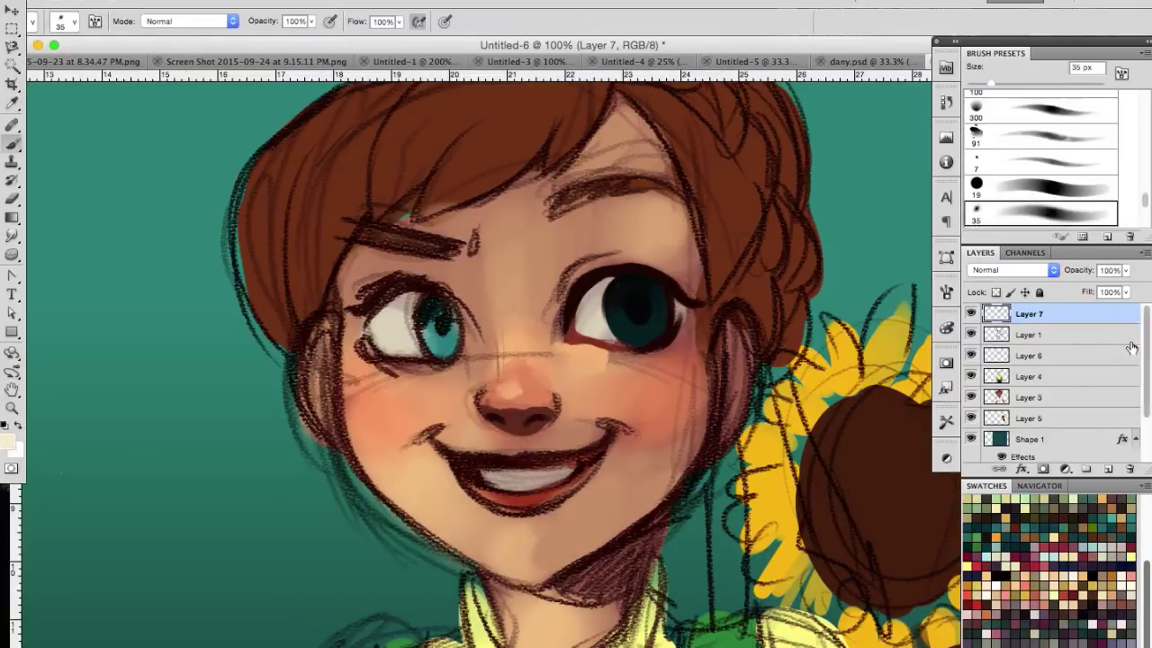
{"action": "left_click_drag", "start_coordinate": [621, 320], "coordinate": [630, 333]}
{"action": "key", "text": "comma"}
{"action": "left_click", "coordinate": [576, 348], "text": "alt"}
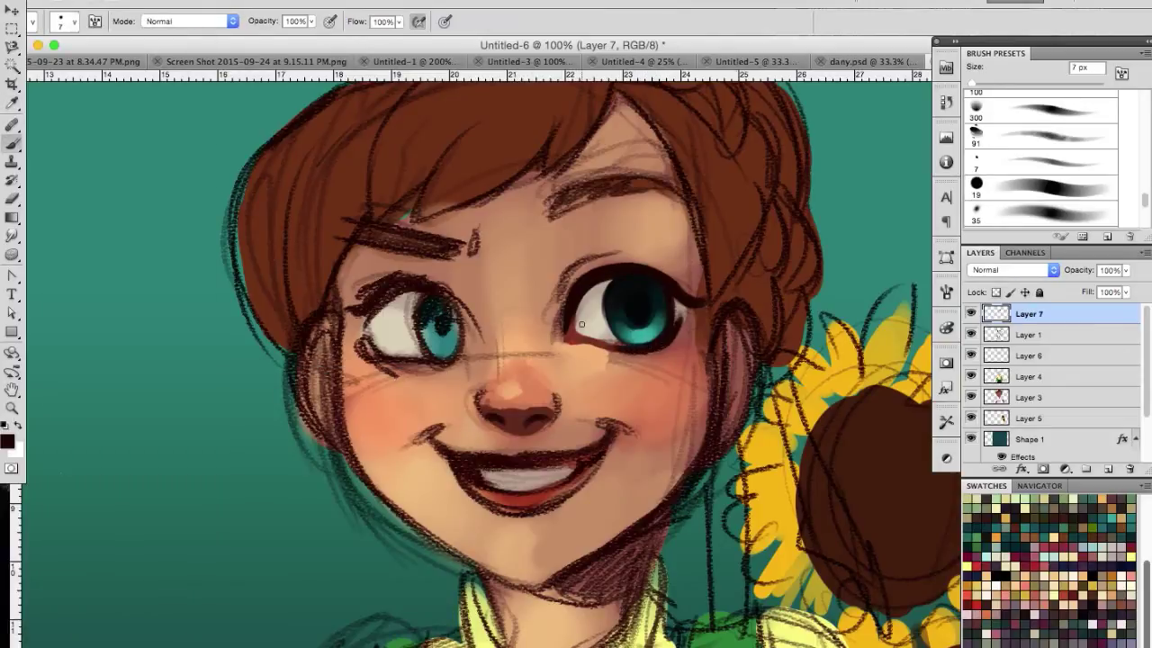
{"action": "left_click", "coordinate": [614, 358], "text": "alt"}
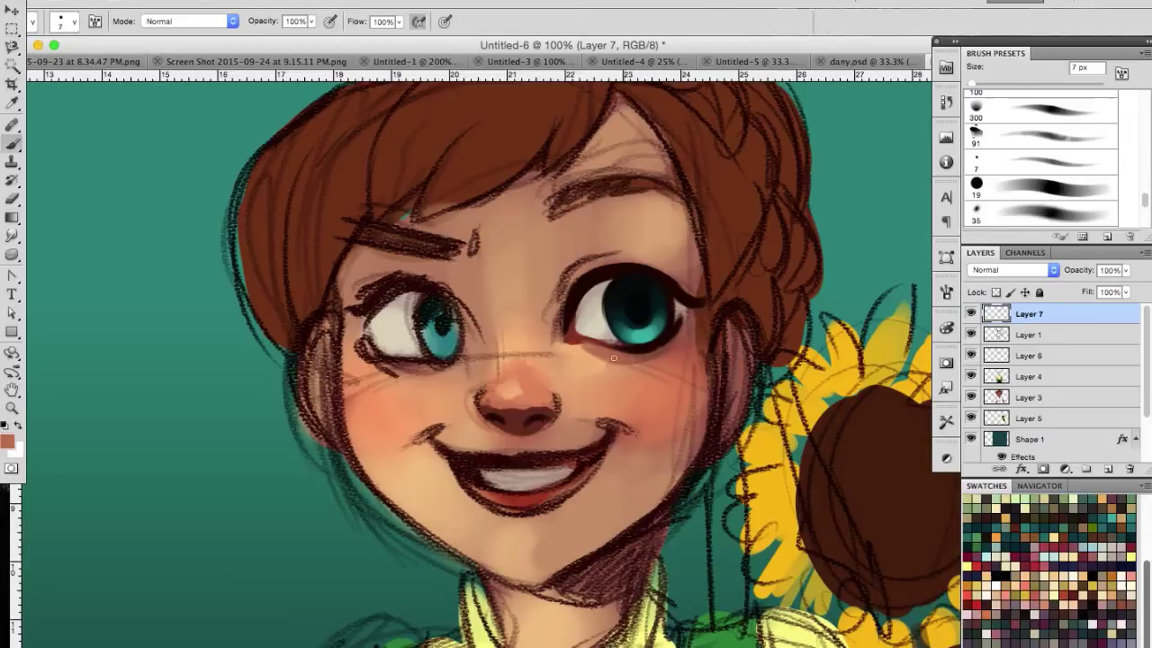
Tint the nose tip red, paint the lower lip red and darken the mouth maroon.
{"action": "left_click", "coordinate": [114, 502]}
{"action": "left_click_drag", "start_coordinate": [493, 414], "coordinate": [551, 405]}
{"action": "left_click_drag", "start_coordinate": [478, 500], "coordinate": [551, 497]}
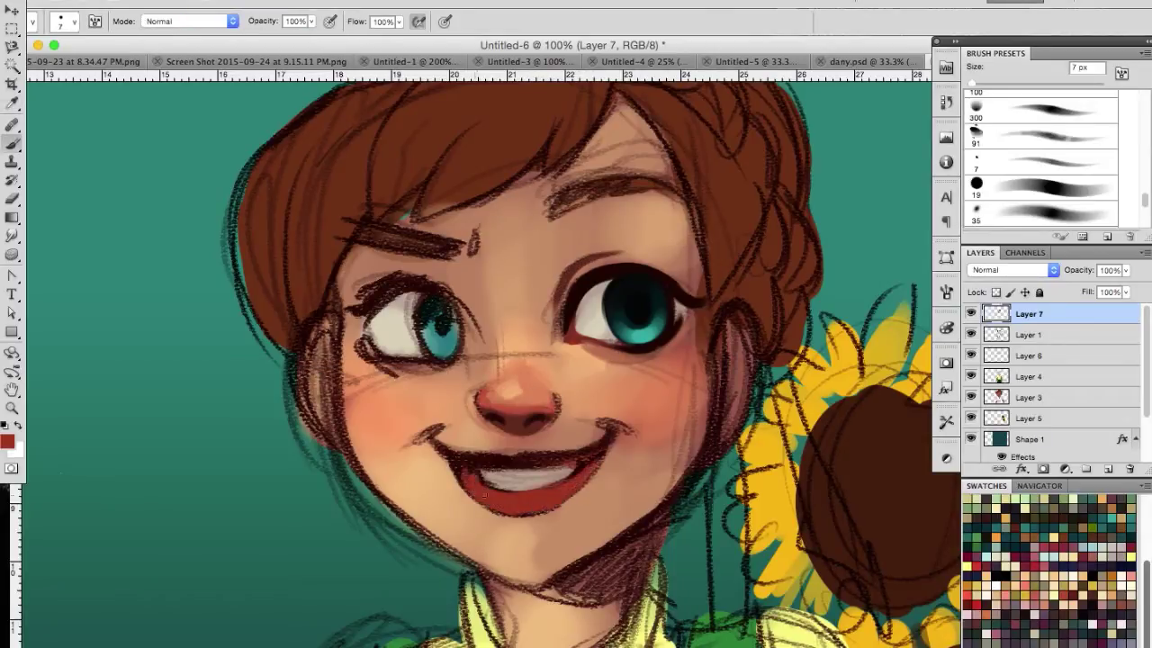
{"action": "left_click", "coordinate": [12, 443]}
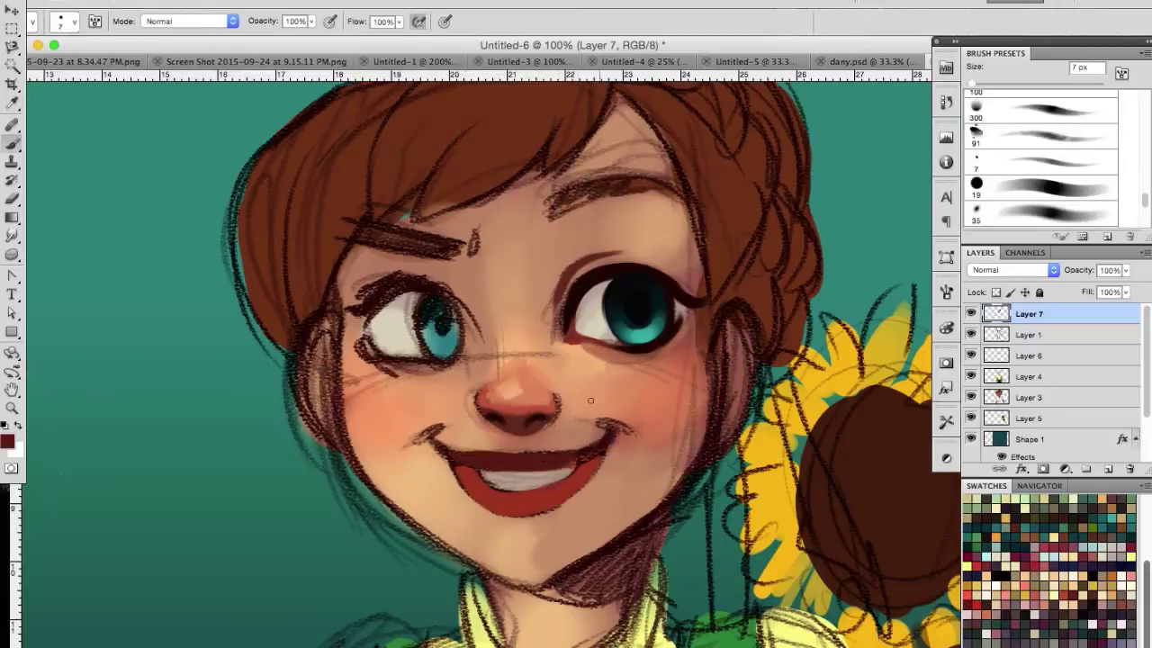
{"action": "left_click_drag", "start_coordinate": [458, 465], "coordinate": [513, 508]}
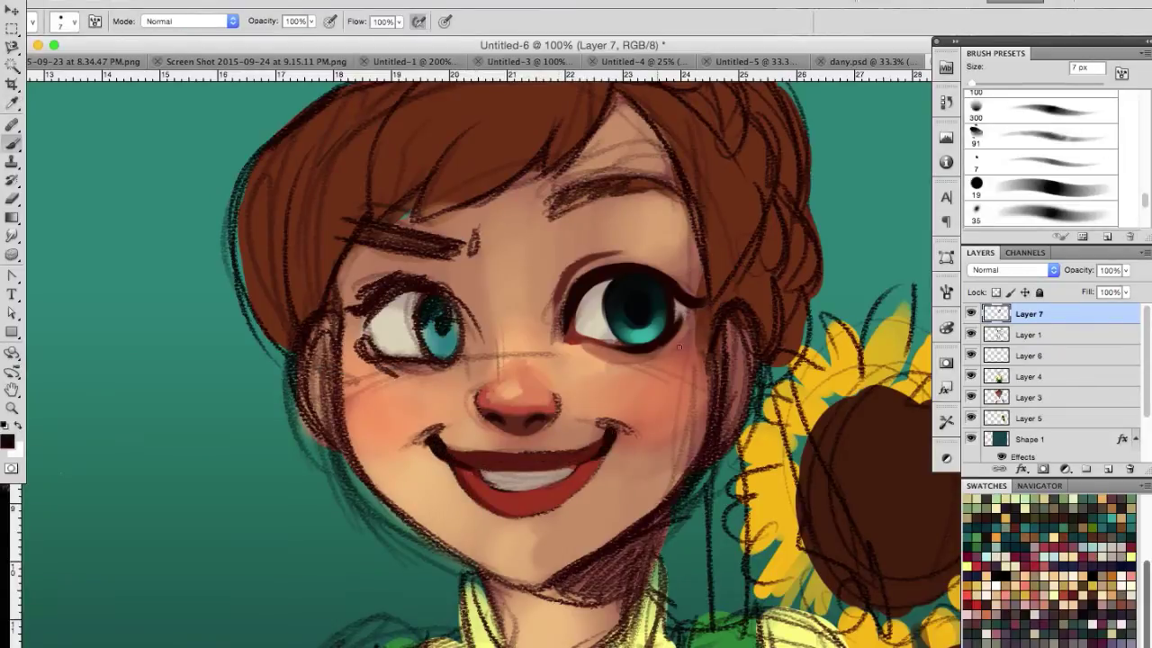
Shade around both eyes and along the right cheek in reddish brown.
{"action": "left_click", "coordinate": [12, 443]}
{"action": "left_click_drag", "start_coordinate": [441, 266], "coordinate": [477, 315]}
{"action": "left_click_drag", "start_coordinate": [549, 211], "coordinate": [630, 270]}
{"action": "left_click_drag", "start_coordinate": [697, 328], "coordinate": [684, 464]}
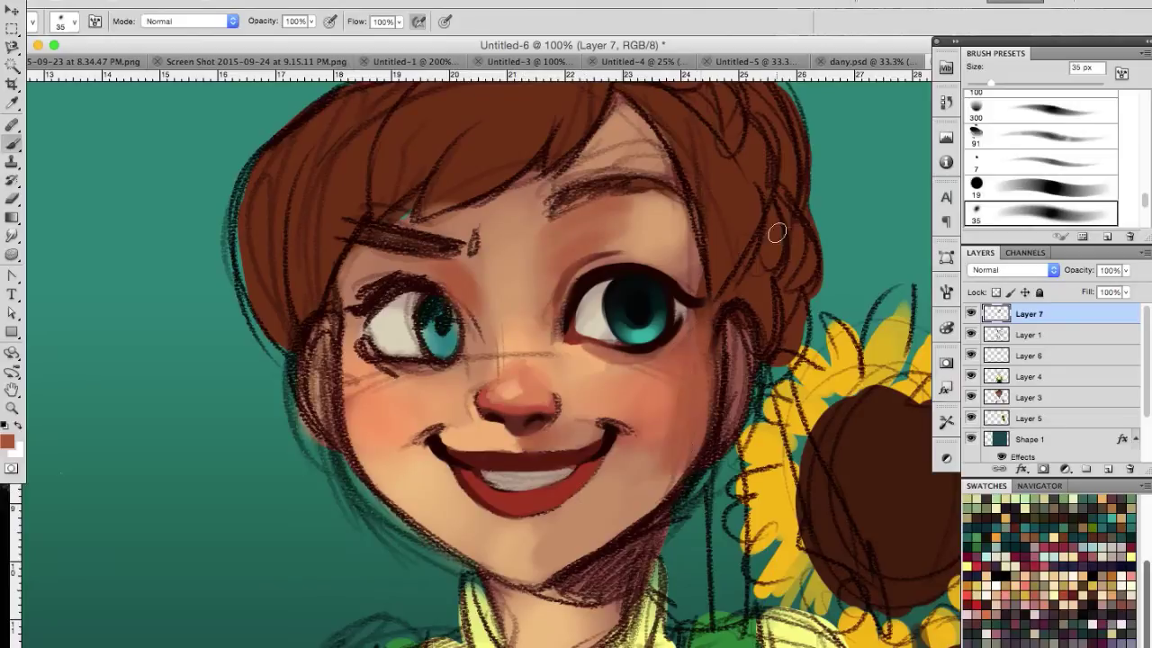
{"action": "left_click_drag", "start_coordinate": [687, 376], "coordinate": [648, 423]}
Lighten the forehead, nose bridge, under-eye area and both cheeks with light peach.
{"action": "left_click", "coordinate": [630, 405], "text": "alt"}
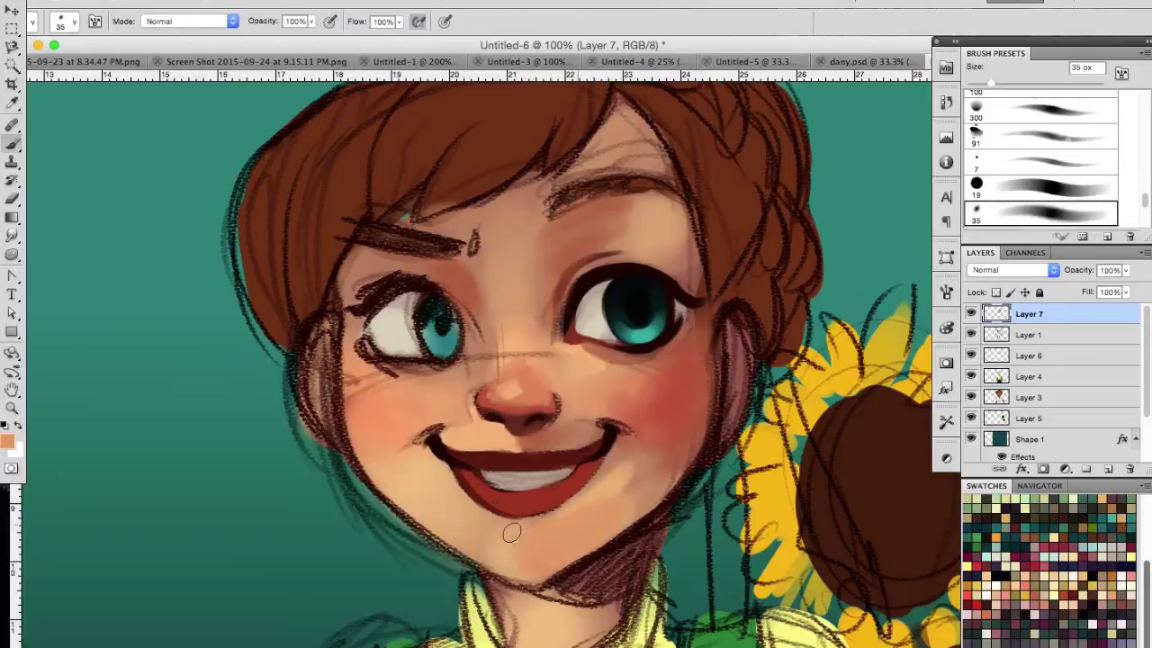
{"action": "left_click_drag", "start_coordinate": [553, 279], "coordinate": [621, 207]}
{"action": "left_click_drag", "start_coordinate": [486, 252], "coordinate": [522, 378]}
{"action": "left_click_drag", "start_coordinate": [506, 329], "coordinate": [549, 373]}
{"action": "left_click_drag", "start_coordinate": [585, 180], "coordinate": [656, 117]}
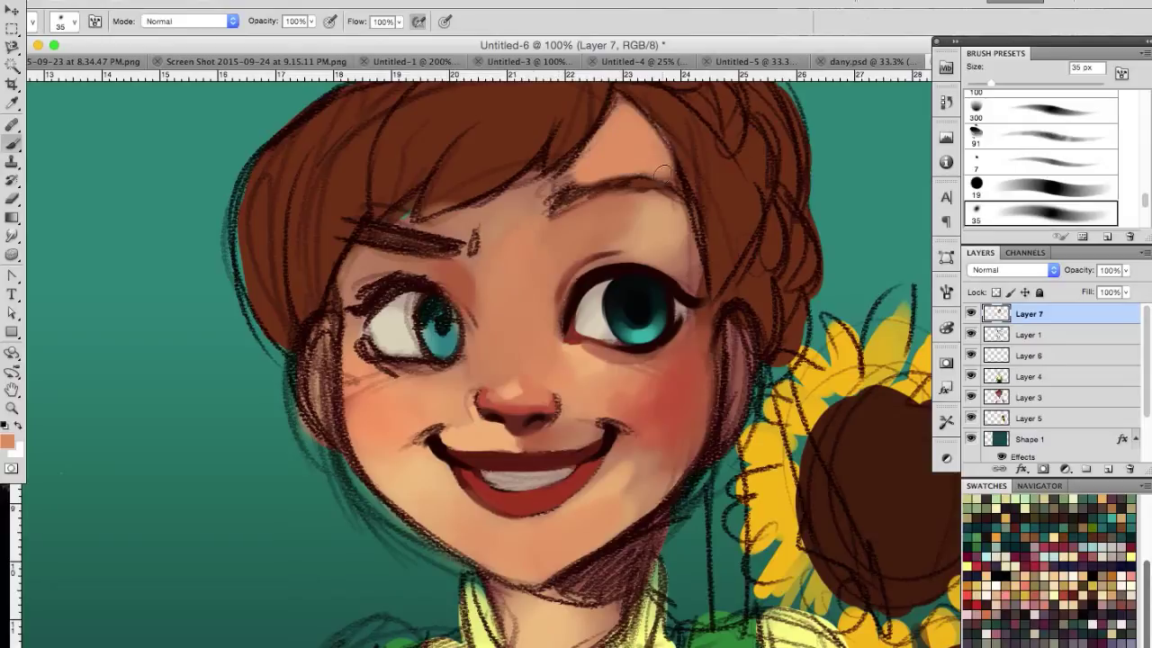
{"action": "left_click_drag", "start_coordinate": [585, 383], "coordinate": [673, 351]}
{"action": "left_click_drag", "start_coordinate": [432, 351], "coordinate": [360, 405]}
{"action": "left_click_drag", "start_coordinate": [693, 432], "coordinate": [620, 486]}
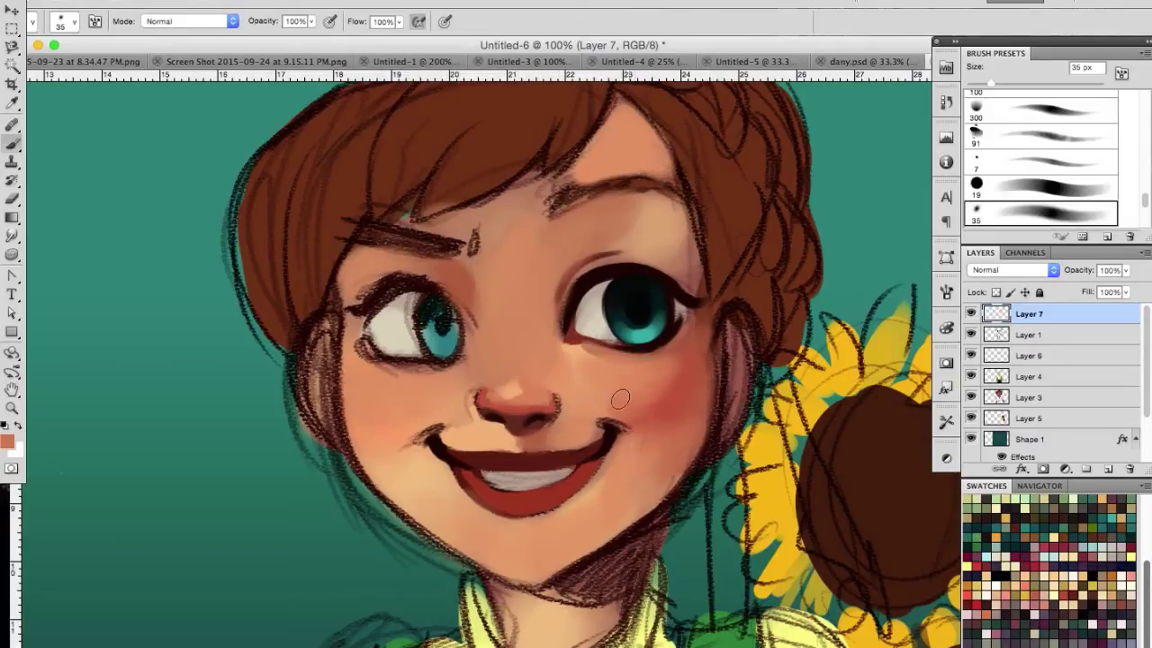
{"action": "left_click_drag", "start_coordinate": [405, 351], "coordinate": [342, 458]}
{"action": "left_click_drag", "start_coordinate": [369, 374], "coordinate": [432, 428]}
{"action": "left_click_drag", "start_coordinate": [501, 399], "coordinate": [531, 360]}
Darken the chin, lighten the nose with peach and redden the area above the lip.
{"action": "left_click", "coordinate": [7, 439]}
{"action": "left_click", "coordinate": [188, 509]}
{"action": "left_click", "coordinate": [383, 401]}
{"action": "mouse_move", "coordinate": [495, 531]}
{"action": "left_mouse_down"}
{"action": "mouse_move", "coordinate": [591, 586]}
{"action": "mouse_move", "coordinate": [531, 630]}
{"action": "left_mouse_up"}
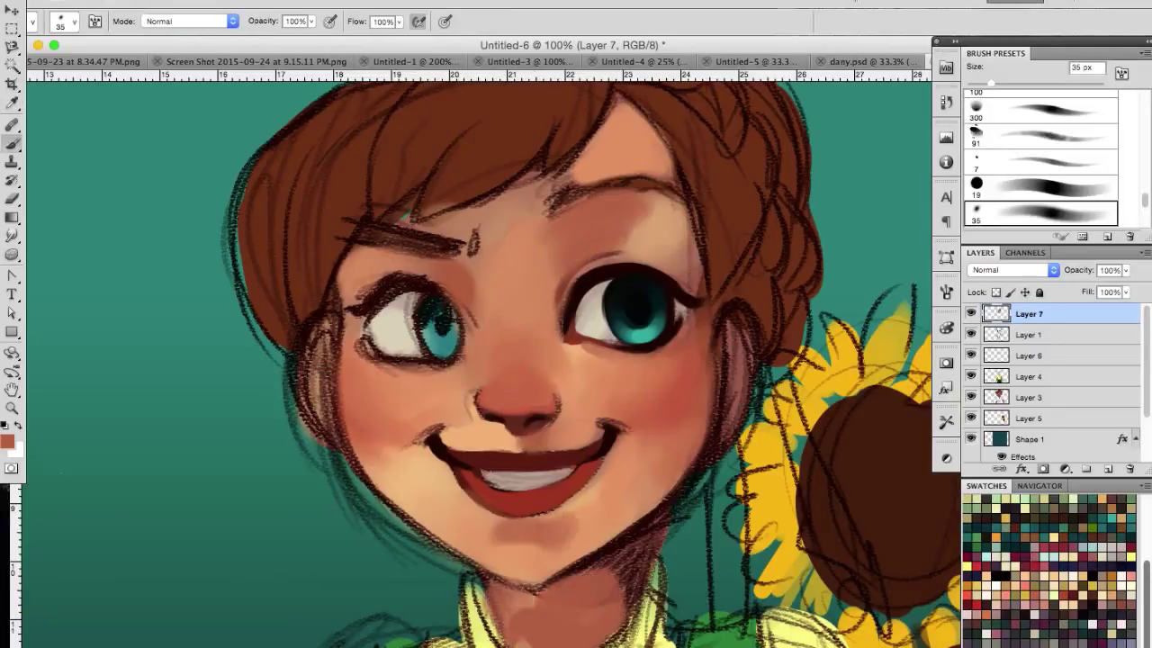
{"action": "left_click", "coordinate": [565, 306], "text": "alt"}
{"action": "key", "text": "comma"}
{"action": "mouse_move", "coordinate": [514, 405]}
{"action": "left_mouse_down"}
{"action": "mouse_move", "coordinate": [510, 381]}
{"action": "mouse_move", "coordinate": [534, 393]}
{"action": "left_mouse_up"}
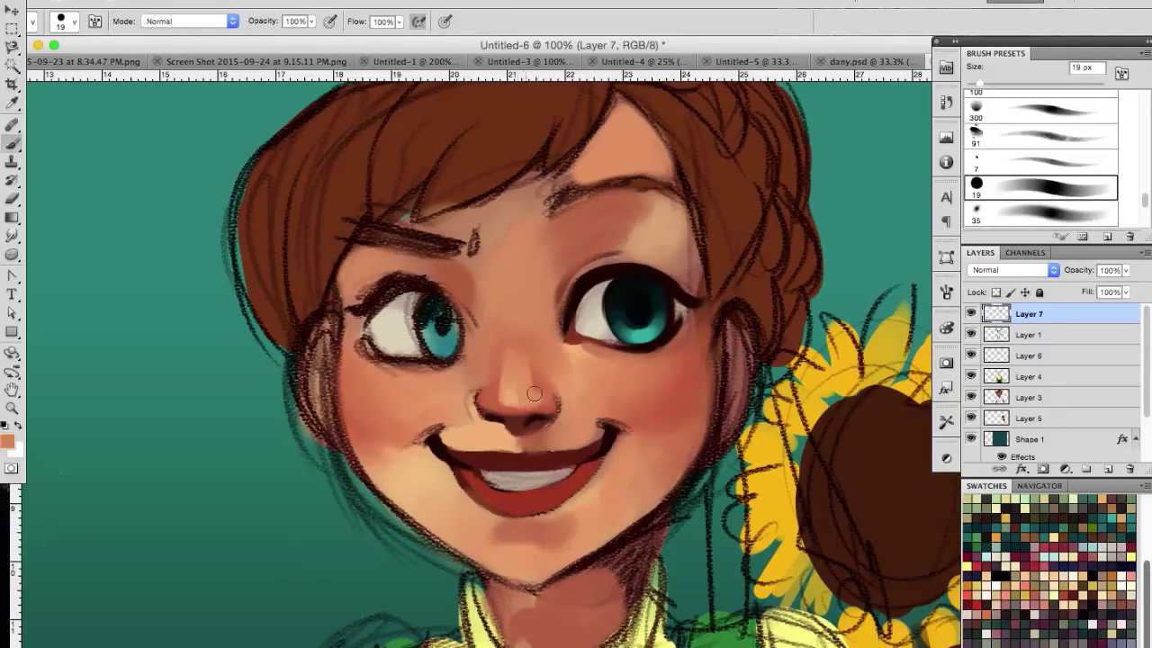
{"action": "left_click", "coordinate": [543, 429], "text": "alt"}
{"action": "left_click_drag", "start_coordinate": [521, 421], "coordinate": [562, 450]}
Darken the right eyebrow with brown using a 7 px brush.
{"action": "left_click", "coordinate": [477, 396], "text": "alt"}
{"action": "key", "text": "bracketleft"}
{"action": "key", "text": "bracketleft"}
{"action": "key", "text": "bracketleft"}
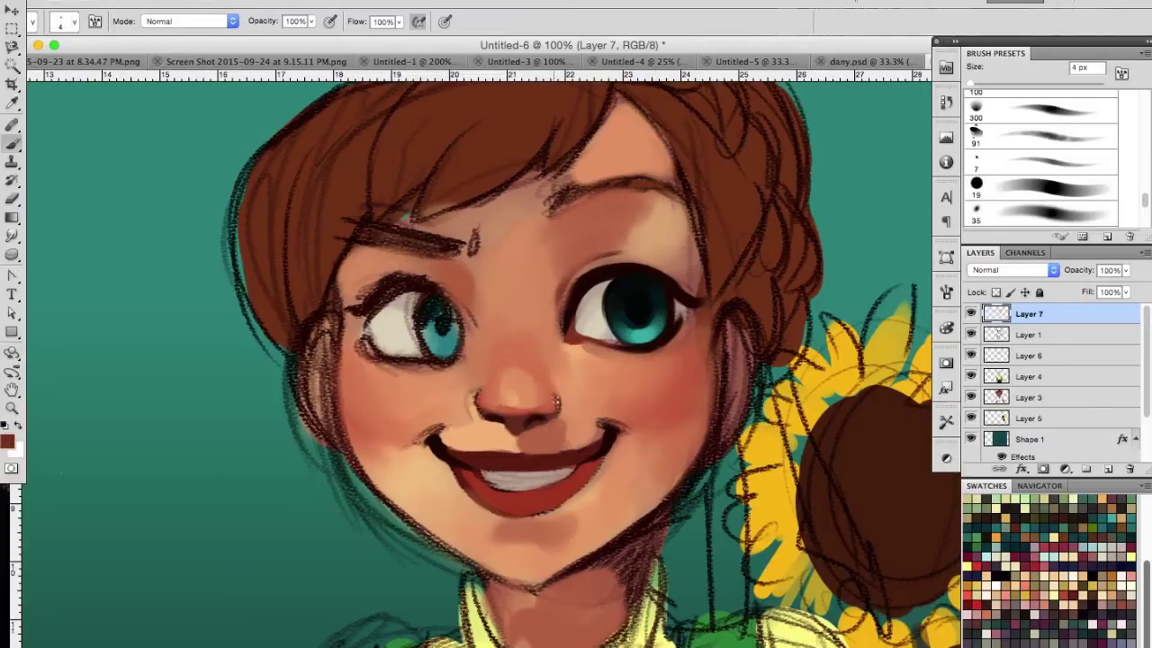
{"action": "left_click", "coordinate": [514, 401], "text": "alt"}
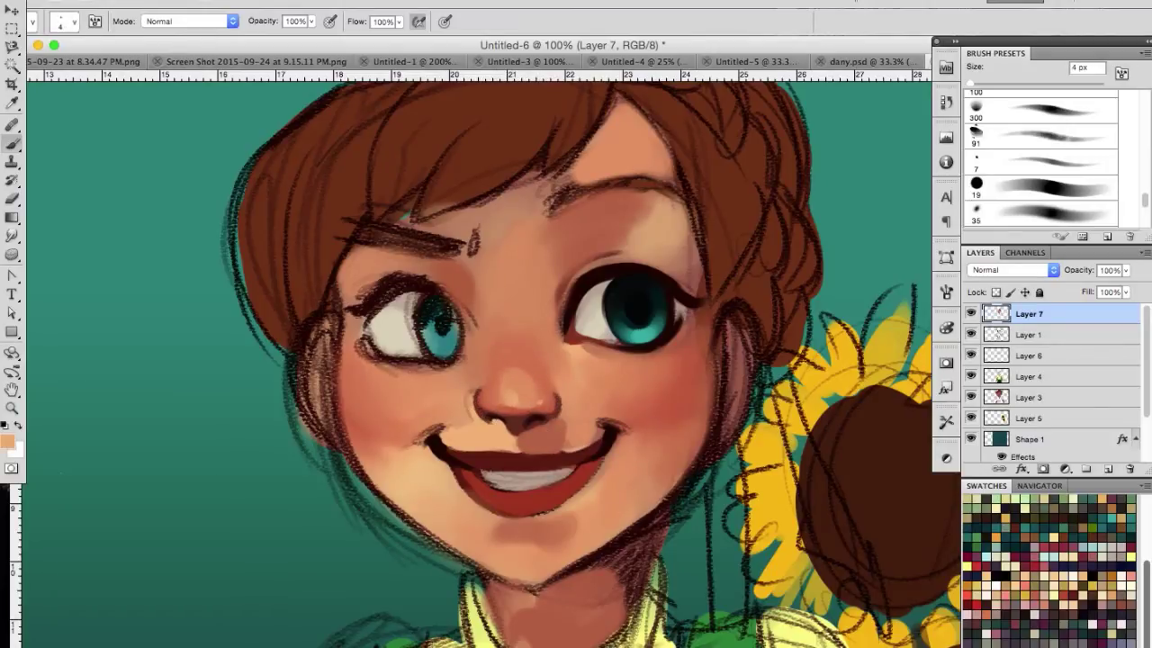
{"action": "key", "text": "Tab"}
{"action": "key", "text": "Tab"}
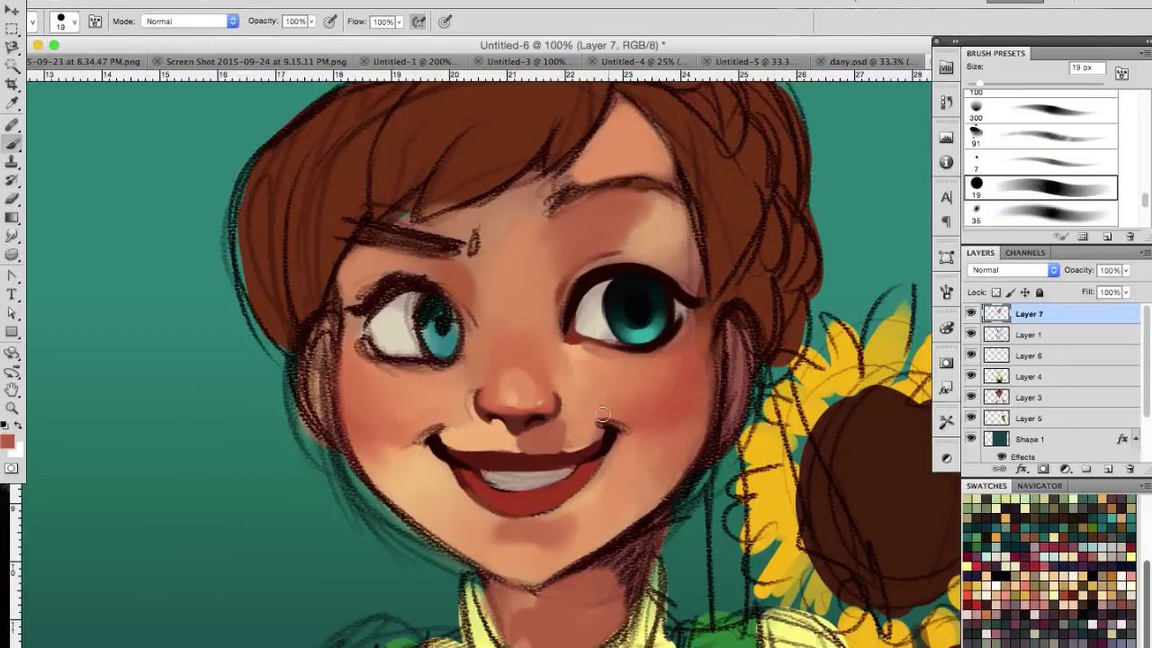
{"action": "left_click", "coordinate": [602, 394], "text": "alt"}
{"action": "key", "text": "bracketleft"}
{"action": "key", "text": "bracketleft"}
{"action": "key", "text": "bracketleft"}
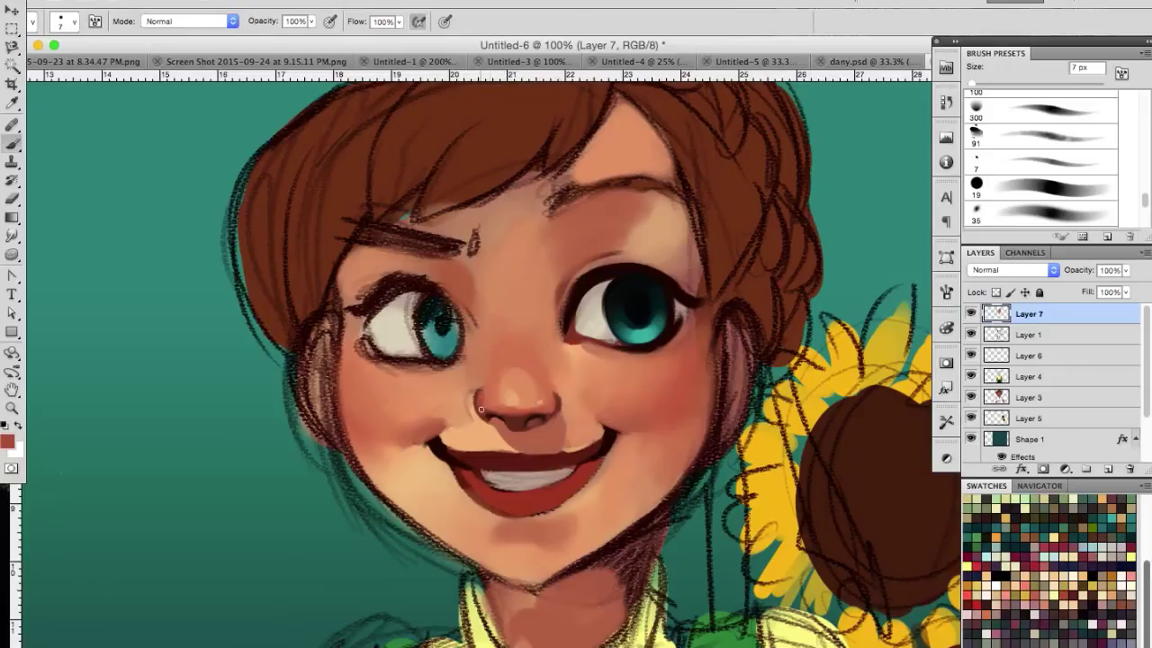
{"action": "left_click", "coordinate": [6, 440]}
{"action": "left_click", "coordinate": [381, 401]}
{"action": "mouse_move", "coordinate": [551, 214]}
{"action": "left_mouse_down"}
{"action": "mouse_move", "coordinate": [682, 193]}
{"action": "mouse_move", "coordinate": [531, 176]}
{"action": "left_mouse_up"}
Paint lighter peach skin around the right eyelid with a larger brush.
{"action": "left_click", "coordinate": [576, 216], "text": "alt"}
{"action": "key", "text": "period"}
{"action": "left_click", "coordinate": [638, 250], "text": "alt"}
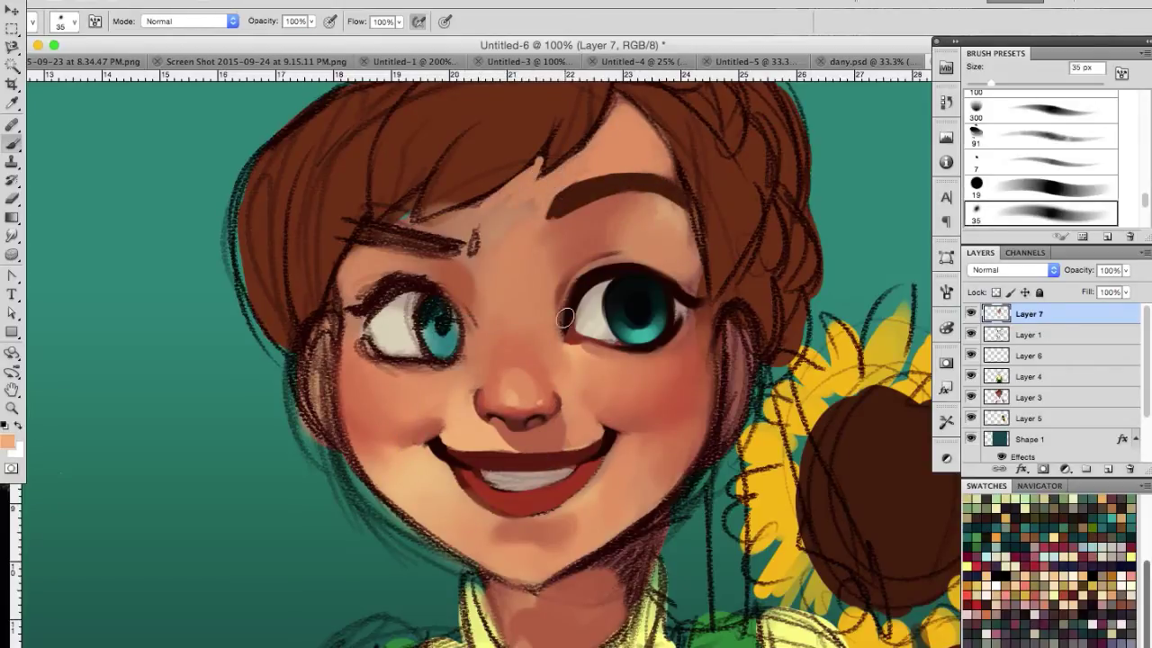
{"action": "left_click_drag", "start_coordinate": [630, 202], "coordinate": [707, 251]}
{"action": "key", "text": "bracketleft"}
{"action": "key", "text": "bracketleft"}
{"action": "key", "text": "bracketleft"}
Lighten the right cheek near the hairline with salmon skin tone.
{"action": "left_click", "coordinate": [504, 480], "text": "alt"}
{"action": "left_click", "coordinate": [599, 484], "text": "alt"}
{"action": "key", "text": "period"}
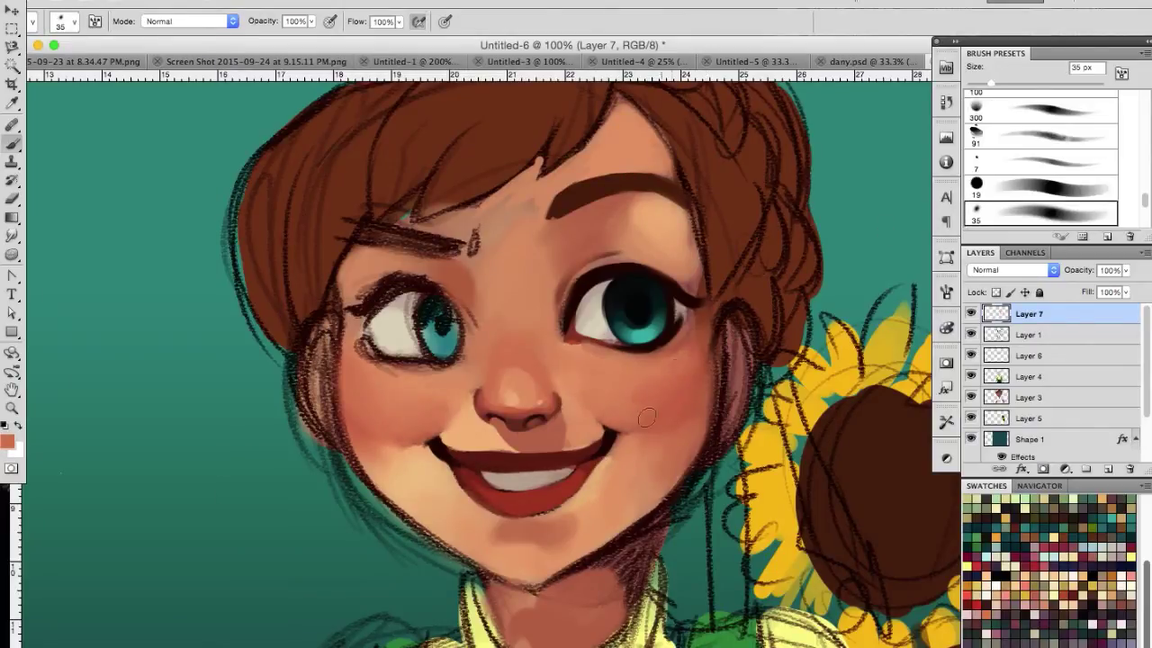
{"action": "left_click_drag", "start_coordinate": [693, 432], "coordinate": [706, 347]}
{"action": "left_click", "coordinate": [527, 379], "text": "alt"}
{"action": "key", "text": "comma"}
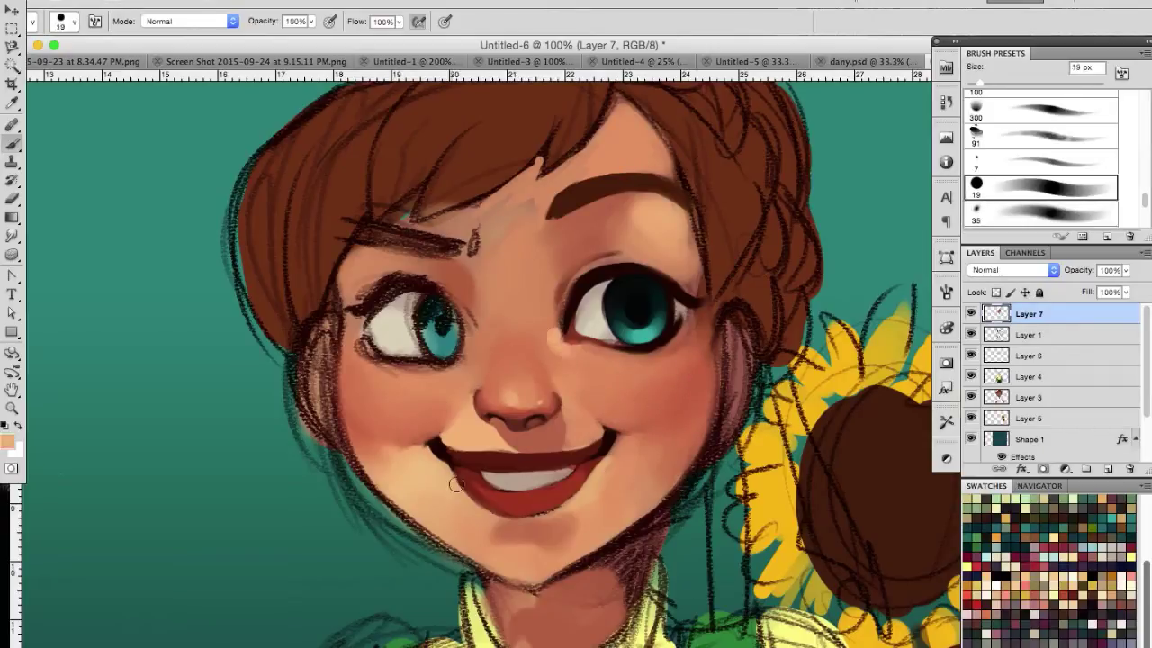
{"action": "left_click", "coordinate": [604, 420], "text": "alt"}
{"action": "key", "text": "bracketleft"}
{"action": "key", "text": "bracketleft"}
{"action": "key", "text": "bracketleft"}
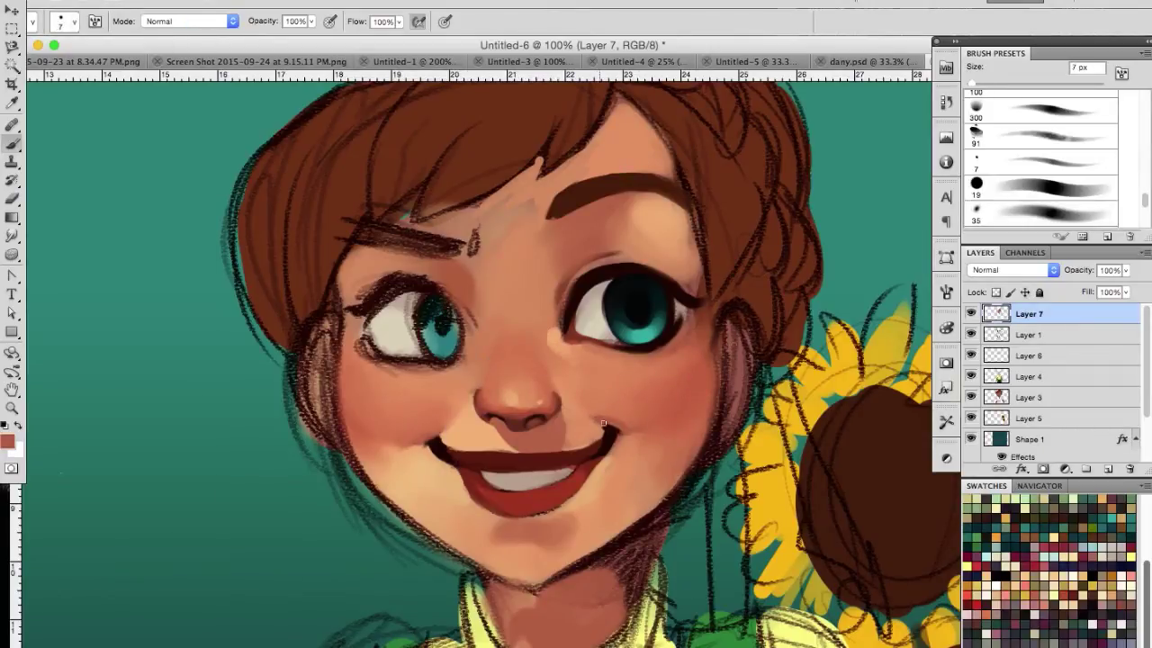
{"action": "key", "text": "ctrl+minus"}
Dab a white catchlight into the right eye.
{"action": "left_click_drag", "start_coordinate": [638, 314], "coordinate": [512, 422]}
{"action": "left_click", "coordinate": [527, 228]}
{"action": "left_click", "coordinate": [7, 439]}
{"action": "left_click", "coordinate": [383, 401]}
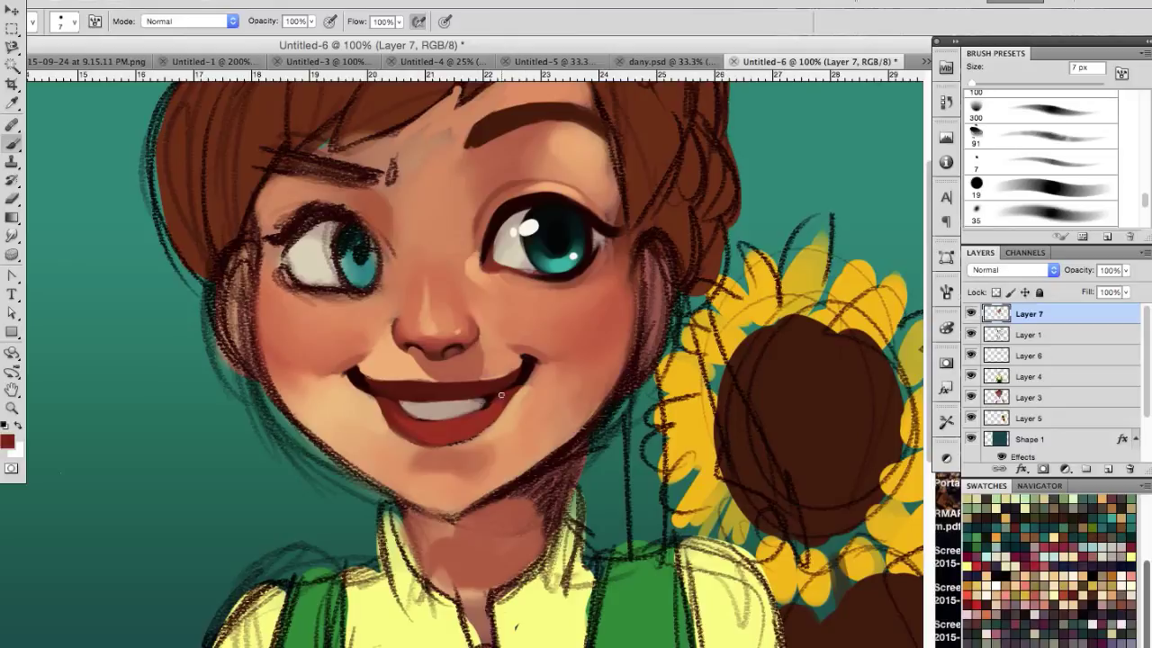
{"action": "left_click", "coordinate": [423, 429], "text": "alt"}
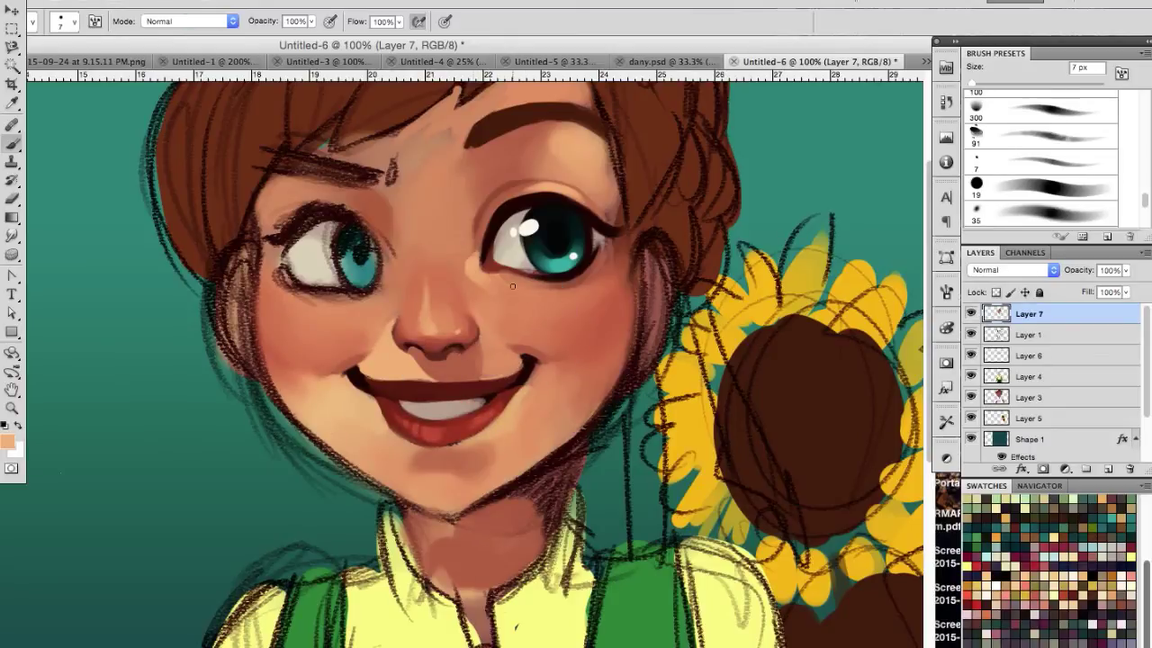
Draw a dark line along the cheek and jaw with an 8 px brush.
{"action": "left_click", "coordinate": [7, 440]}
{"action": "left_click", "coordinate": [411, 399]}
{"action": "key", "text": "period"}
{"action": "key", "text": "period"}
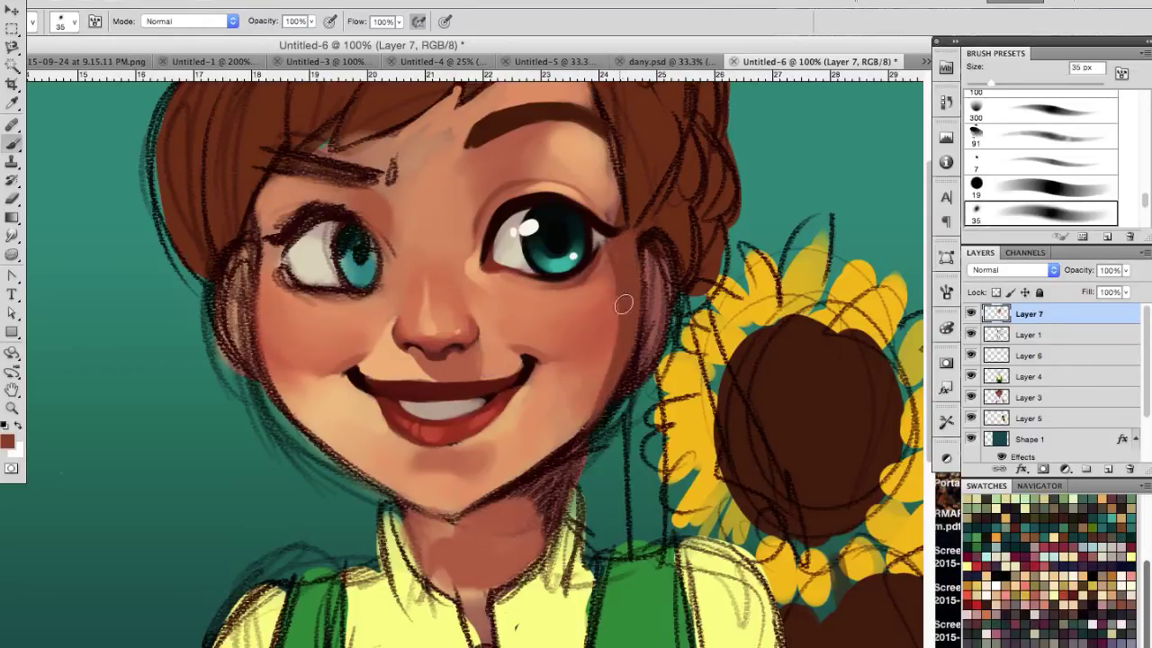
{"action": "left_click", "coordinate": [60, 21]}
{"action": "double_click", "coordinate": [36, 135]}
{"action": "left_click_drag", "start_coordinate": [643, 220], "coordinate": [526, 474]}
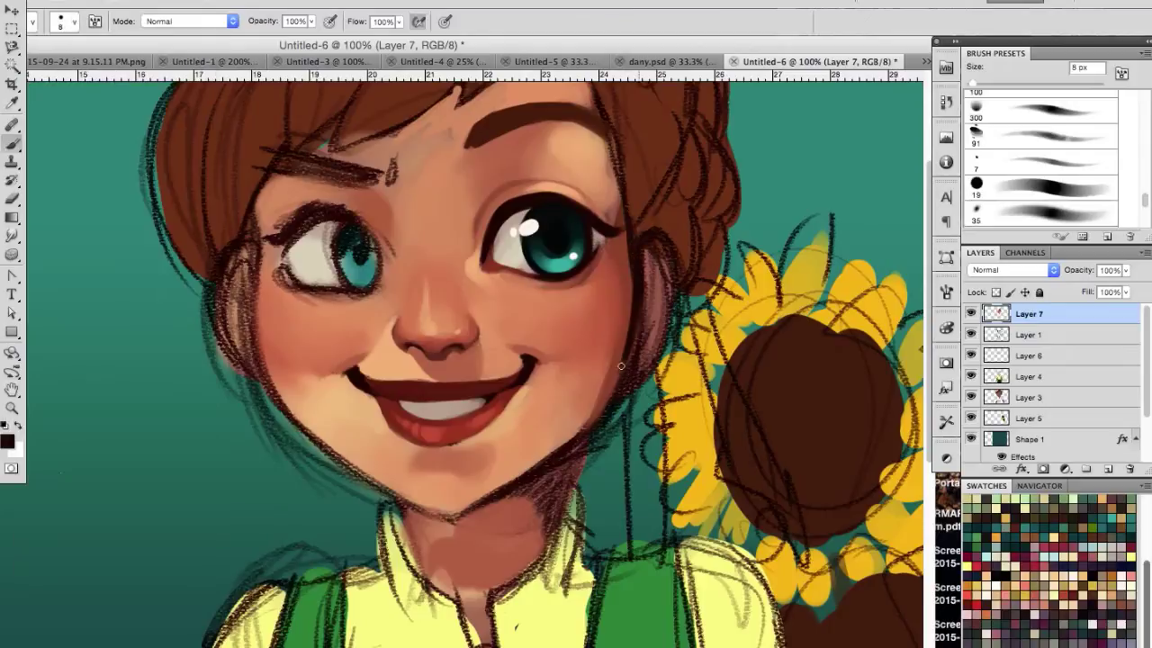
Dot light peach highlights onto the lower lip.
{"action": "left_click", "coordinate": [7, 440]}
{"action": "left_click", "coordinate": [387, 399]}
{"action": "left_click", "coordinate": [426, 432]}
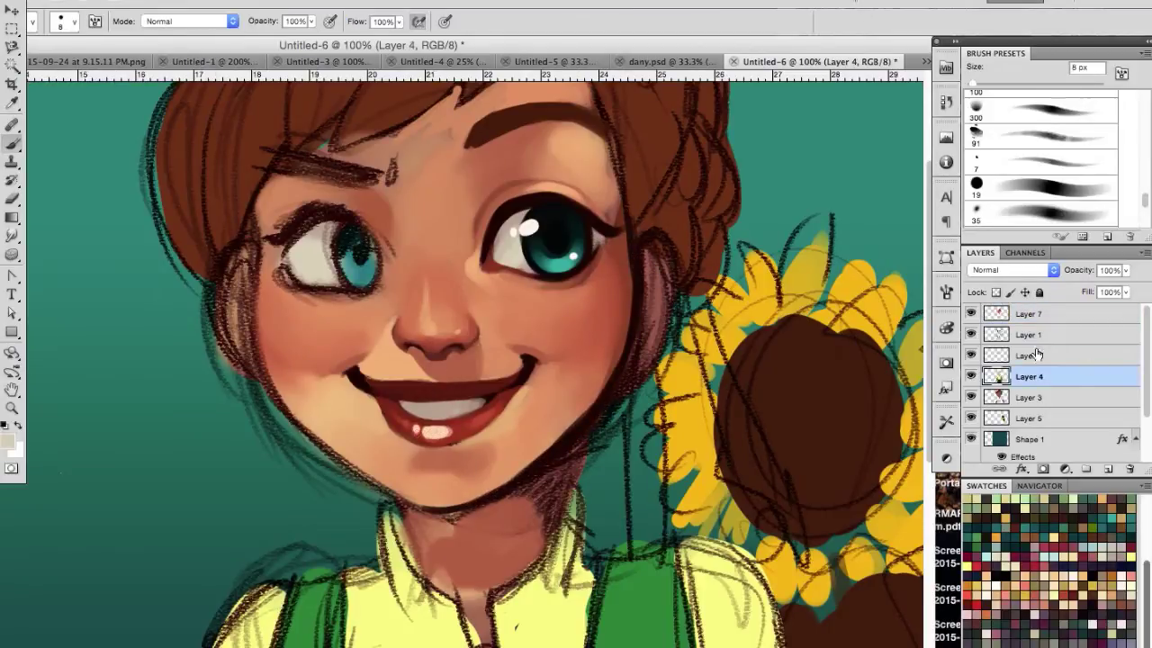
{"action": "left_click", "coordinate": [1029, 313]}
Sample lighter peach skin tones on Layer 7, resizing the brush from 49 to 10 px.
{"action": "left_click", "coordinate": [60, 21]}
{"action": "double_click", "coordinate": [41, 69]}
{"action": "left_click", "coordinate": [504, 441], "text": "alt"}
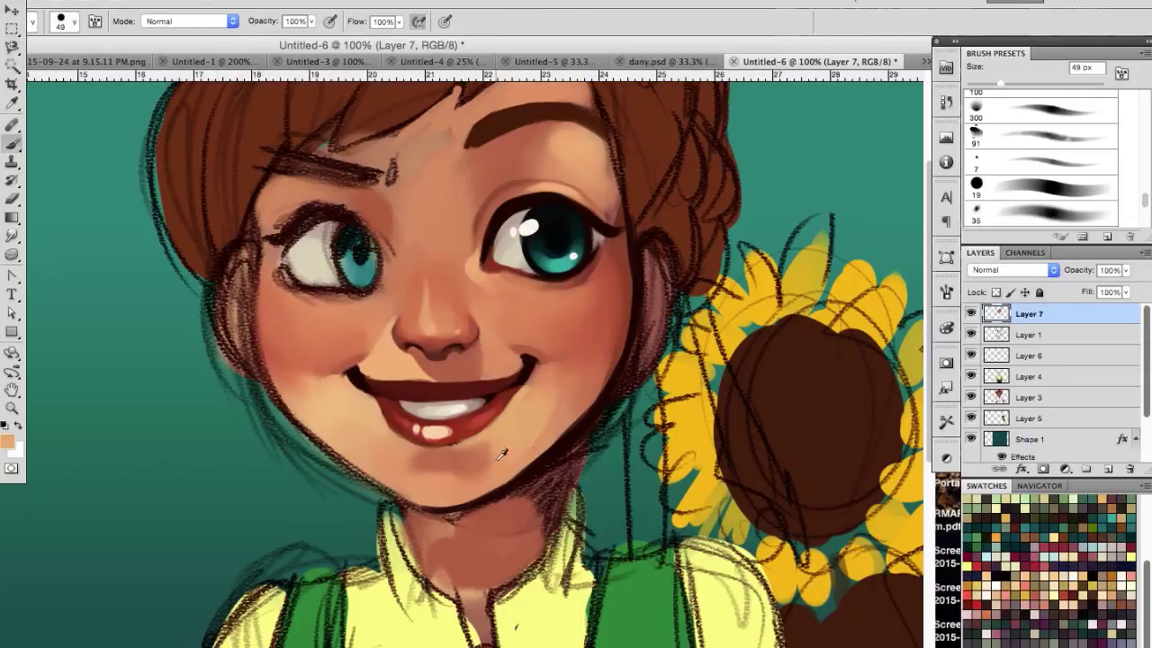
{"action": "left_click", "coordinate": [60, 21]}
{"action": "double_click", "coordinate": [36, 117]}
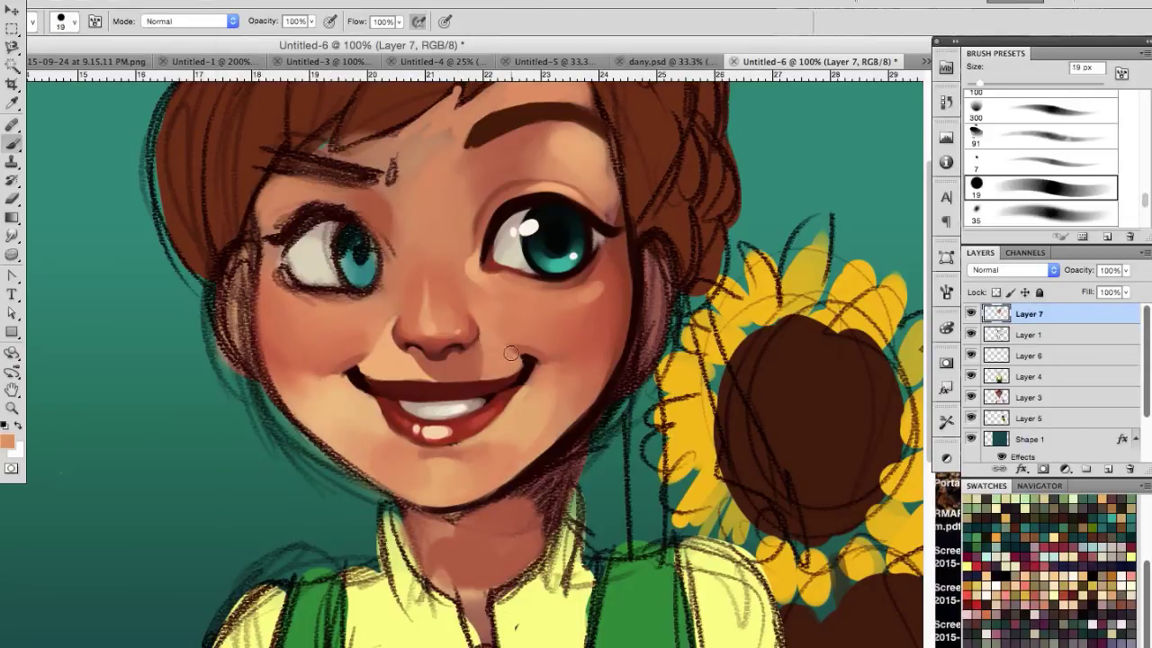
{"action": "left_click", "coordinate": [430, 327], "text": "alt"}
{"action": "key", "text": "bracketleft"}
{"action": "key", "text": "bracketleft"}
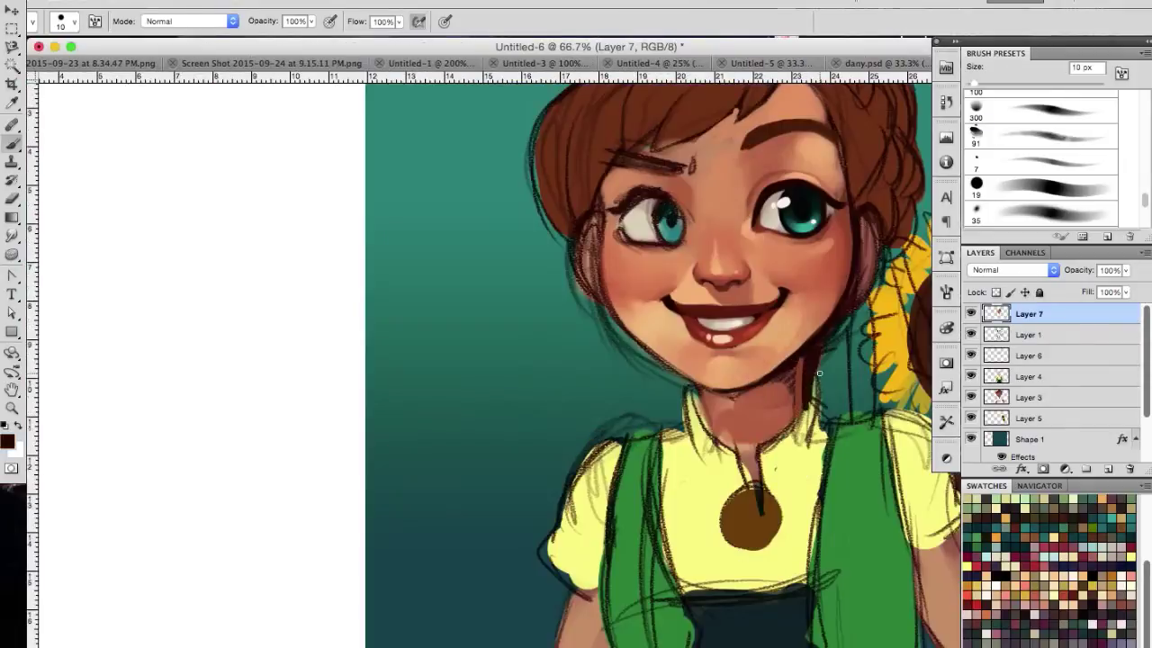
Flip the canvas horizontally and save the painting as ana.psd.
{"action": "left_click", "coordinate": [216, 2]}
{"action": "mouse_move", "coordinate": [234, 143]}
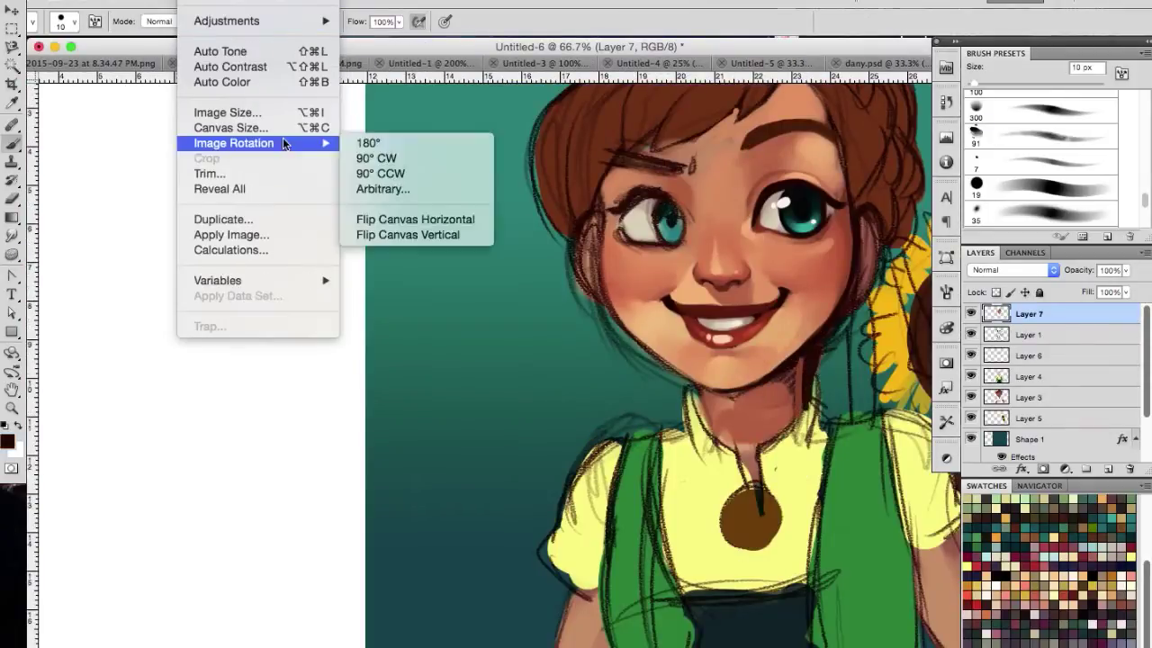
{"action": "left_click", "coordinate": [415, 219]}
{"action": "key", "text": "super+shift+s"}
{"action": "key", "text": "Return"}
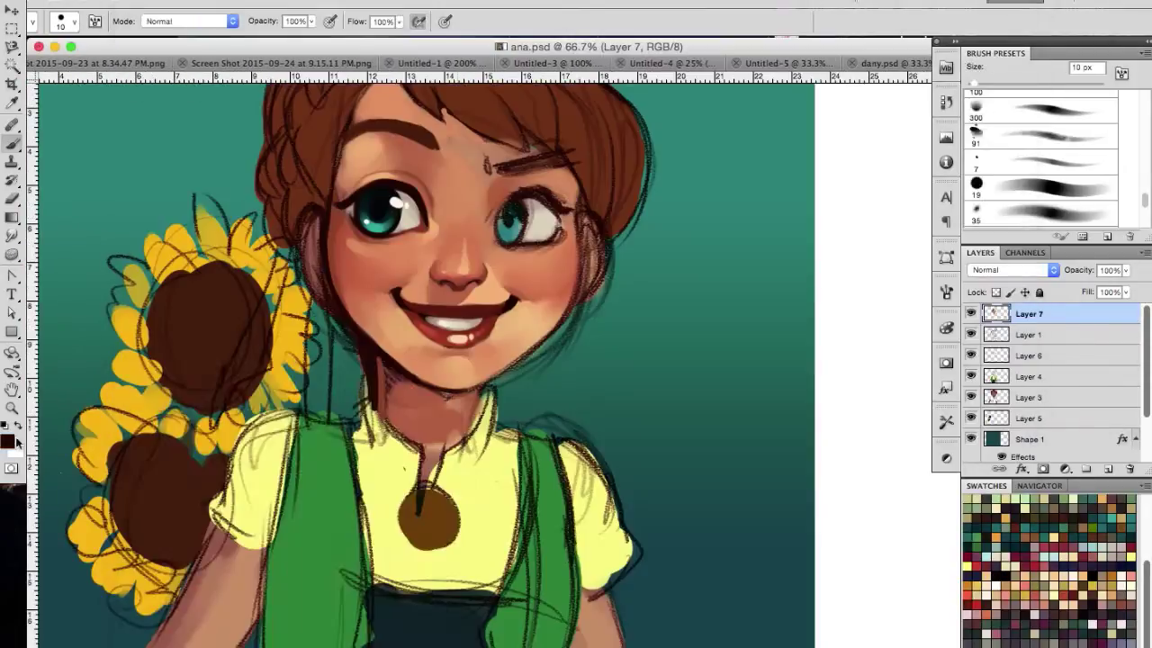
Paint dark brown over the right iris, then reset the brush colour to black.
{"action": "left_click_drag", "start_coordinate": [508, 225], "coordinate": [515, 191]}
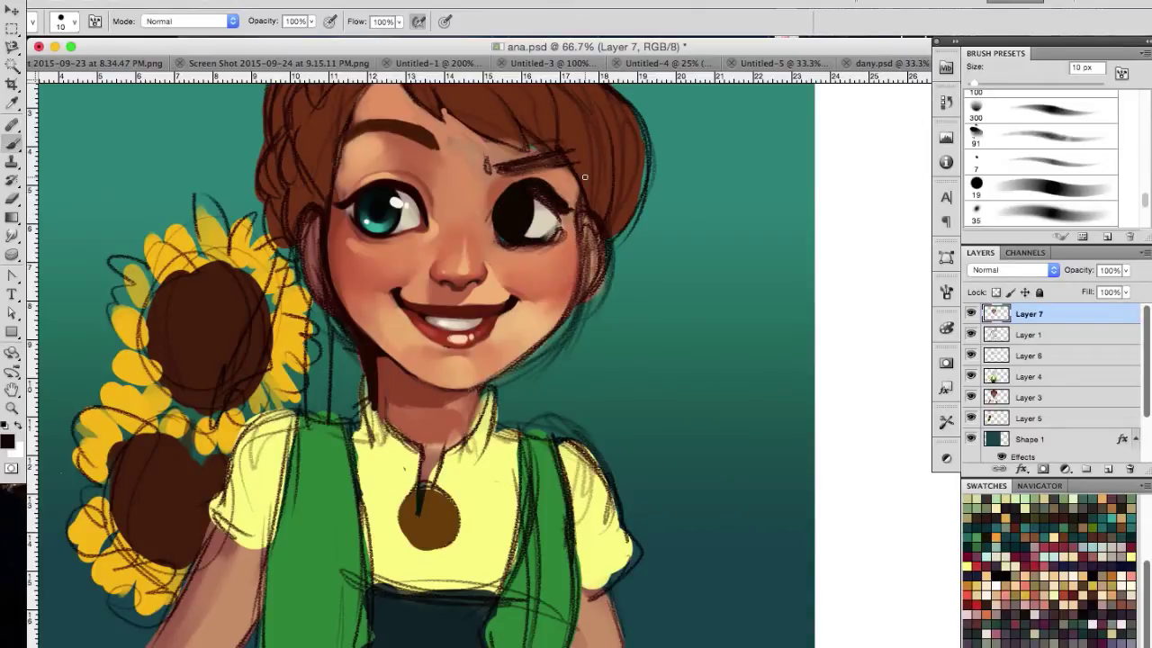
{"action": "left_click", "coordinate": [540, 220], "text": "alt"}
{"action": "key", "text": "Escape"}
{"action": "key", "text": "Return"}
{"action": "key", "text": "b"}
{"action": "key", "text": "d"}
Draw black contours along the eye, neck, collar and left side of the face.
{"action": "mouse_move", "coordinate": [559, 218]}
{"action": "left_mouse_down"}
{"action": "mouse_move", "coordinate": [545, 239]}
{"action": "mouse_move", "coordinate": [544, 333]}
{"action": "mouse_move", "coordinate": [463, 387]}
{"action": "left_mouse_up"}
{"action": "left_click_drag", "start_coordinate": [378, 347], "coordinate": [365, 432]}
{"action": "mouse_move", "coordinate": [486, 385]}
{"action": "left_mouse_down"}
{"action": "mouse_move", "coordinate": [461, 446]}
{"action": "mouse_move", "coordinate": [463, 496]}
{"action": "left_mouse_up"}
{"action": "left_click_drag", "start_coordinate": [311, 200], "coordinate": [306, 284]}
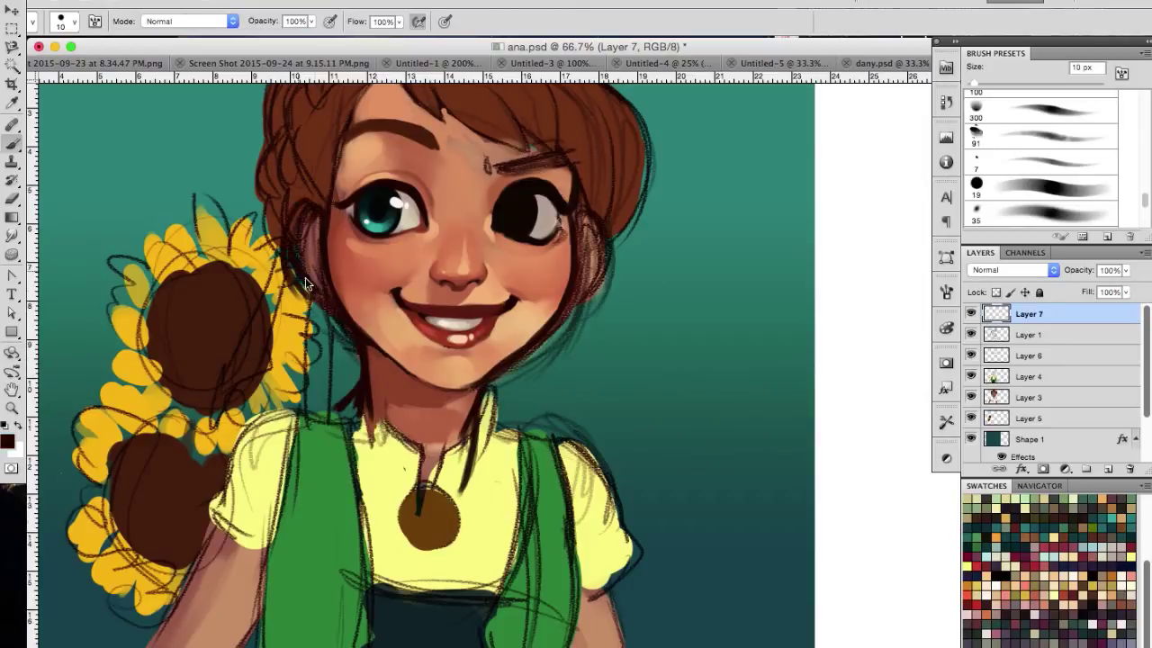
Pick a peach, then a dark reddish-brown, foreground colour.
{"action": "left_click", "coordinate": [7, 439]}
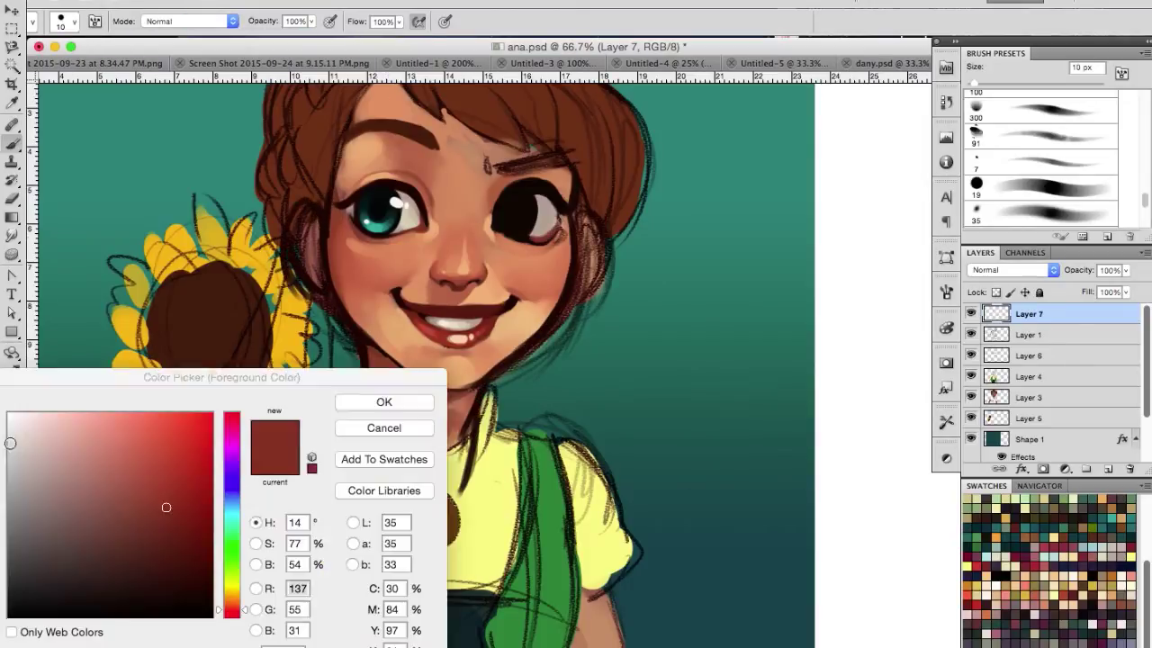
{"action": "left_click", "coordinate": [562, 228]}
{"action": "key", "text": "Return"}
{"action": "left_click", "coordinate": [8, 439]}
{"action": "left_click", "coordinate": [522, 198]}
{"action": "left_click", "coordinate": [383, 401]}
Change the foreground colour to very dark brown, then to near-black.
{"action": "left_click", "coordinate": [7, 439]}
{"action": "left_click", "coordinate": [540, 225]}
{"action": "key", "text": "Return"}
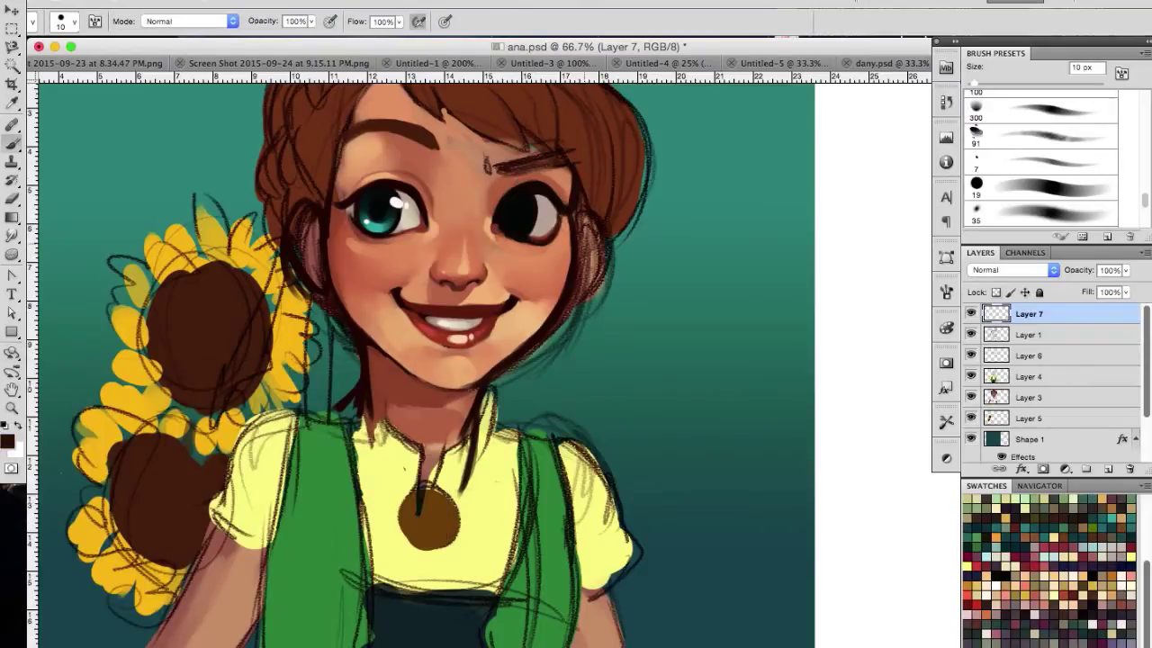
{"action": "left_click", "coordinate": [7, 440]}
{"action": "left_click", "coordinate": [519, 220]}
{"action": "key", "text": "Return"}
{"action": "left_click", "coordinate": [8, 439]}
{"action": "key", "text": "Return"}
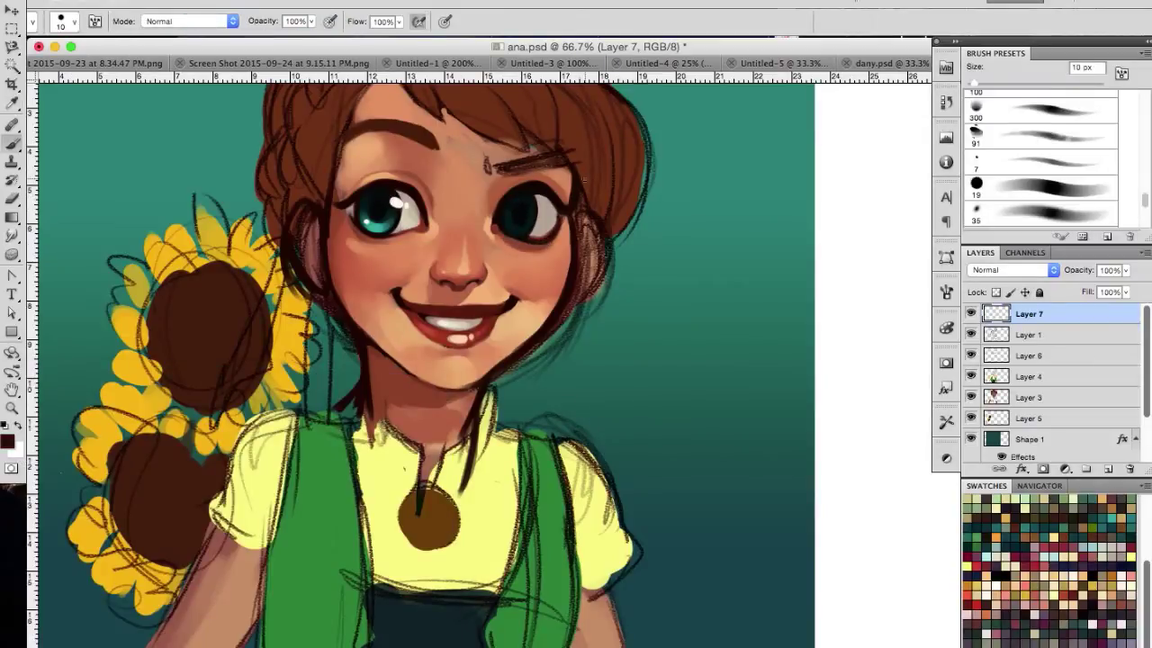
Zoom in on the face and repaint the right iris in teal with a 19 px brush.
{"action": "key", "text": "ctrl+plus"}
{"action": "left_click", "coordinate": [7, 439]}
{"action": "key", "text": "Return"}
{"action": "left_click", "coordinate": [7, 439]}
{"action": "left_click", "coordinate": [396, 414]}
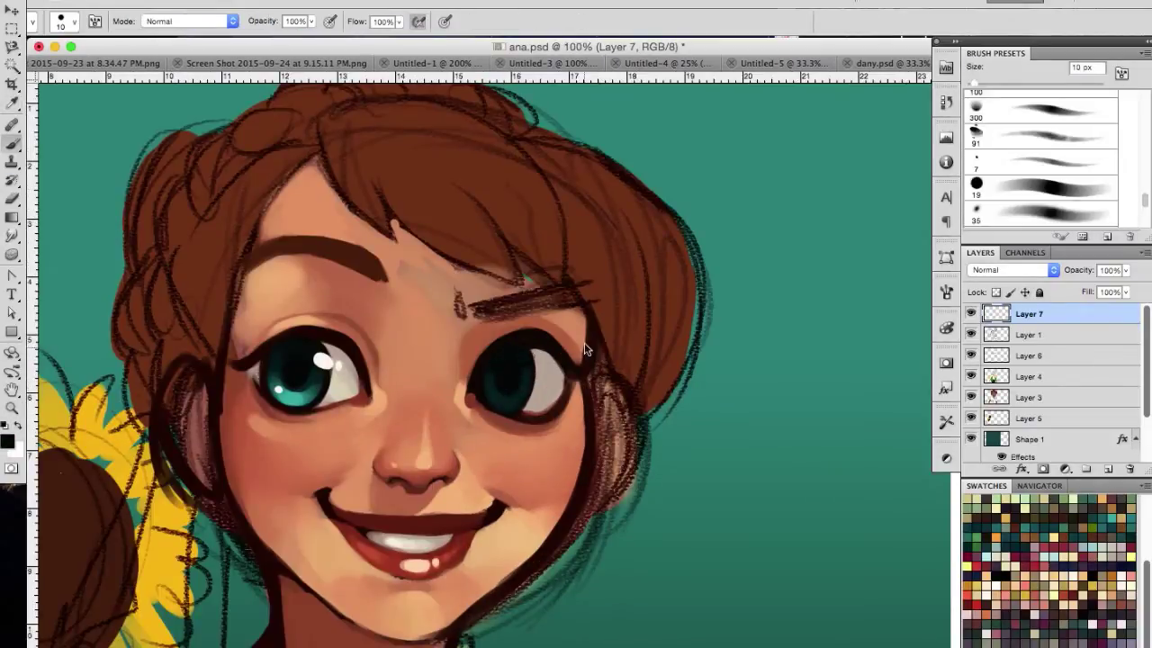
{"action": "left_click", "coordinate": [76, 25]}
{"action": "left_click", "coordinate": [7, 439]}
{"action": "key", "text": "Escape"}
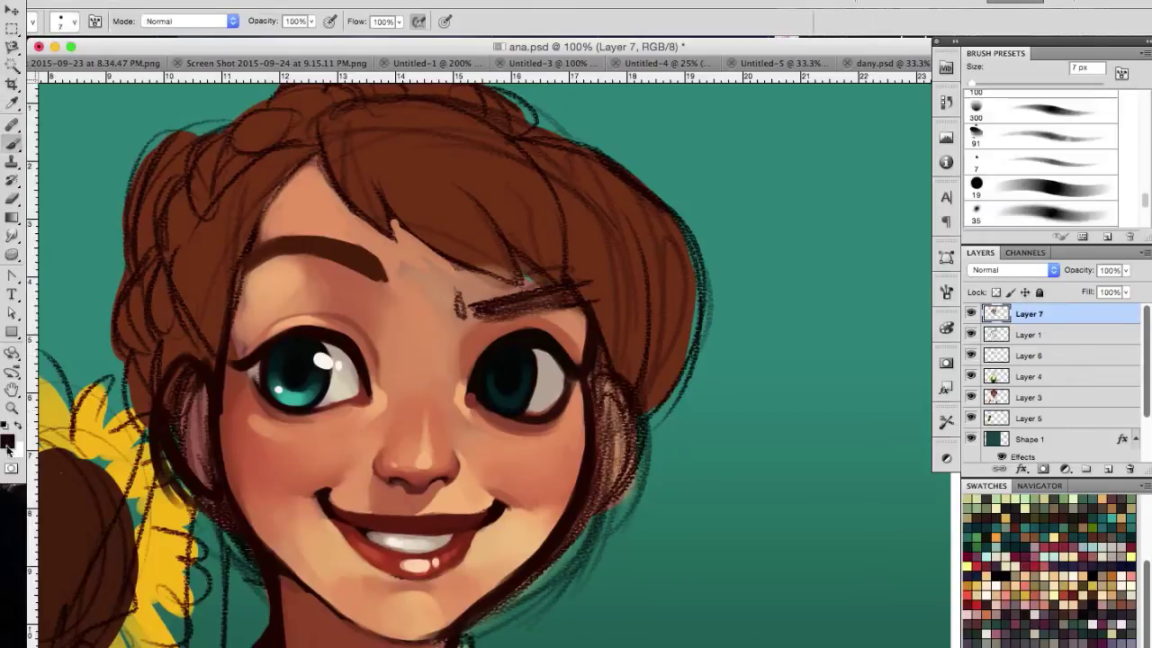
{"action": "left_click", "coordinate": [513, 393], "text": "alt"}
Dab a white catchlight on the right eye with an 8 px brush and darken its brow.
{"action": "key", "text": "x"}
{"action": "key", "text": "bracketleft"}
{"action": "key", "text": "bracketleft"}
{"action": "left_click", "coordinate": [493, 397]}
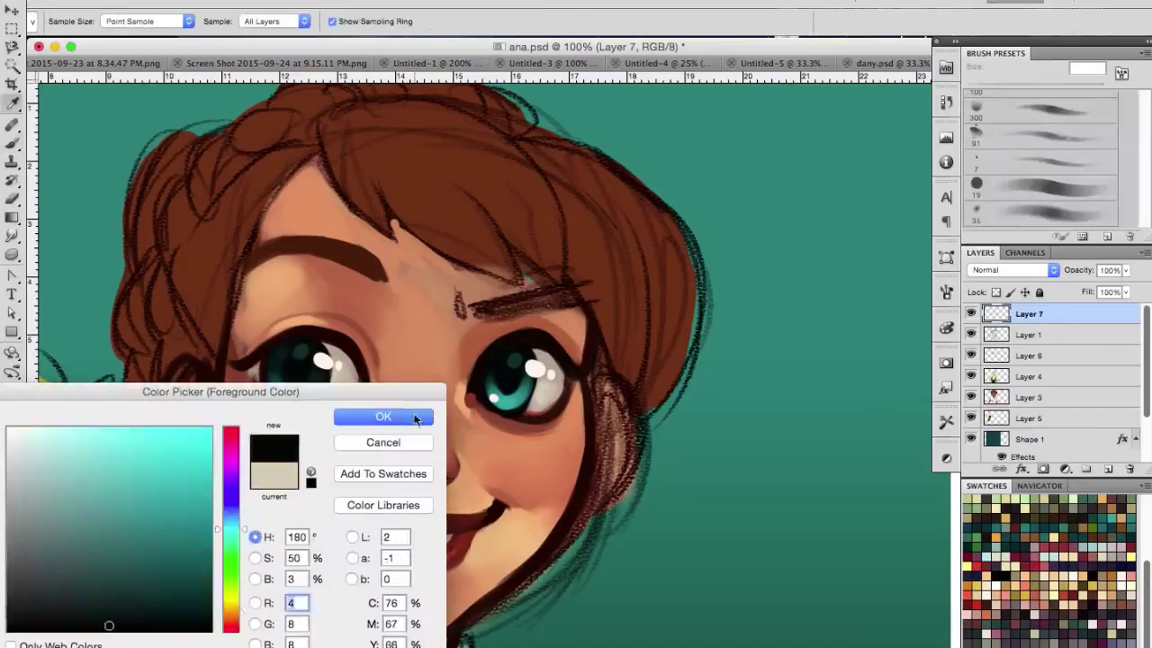
{"action": "left_click", "coordinate": [246, 398]}
{"action": "left_click_drag", "start_coordinate": [482, 310], "coordinate": [567, 293]}
{"action": "left_click", "coordinate": [343, 289], "text": "alt"}
{"action": "key", "text": "Return"}
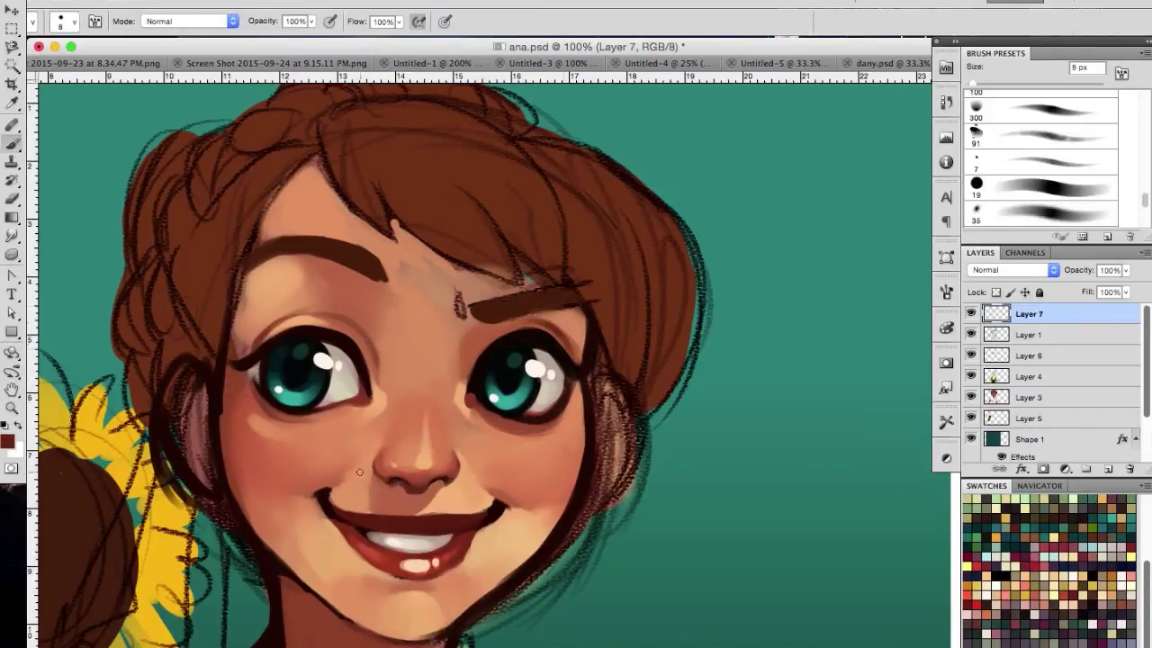
Sample peach skin and reddish-brown tones as painting colours.
{"action": "left_click", "coordinate": [458, 402], "text": "alt"}
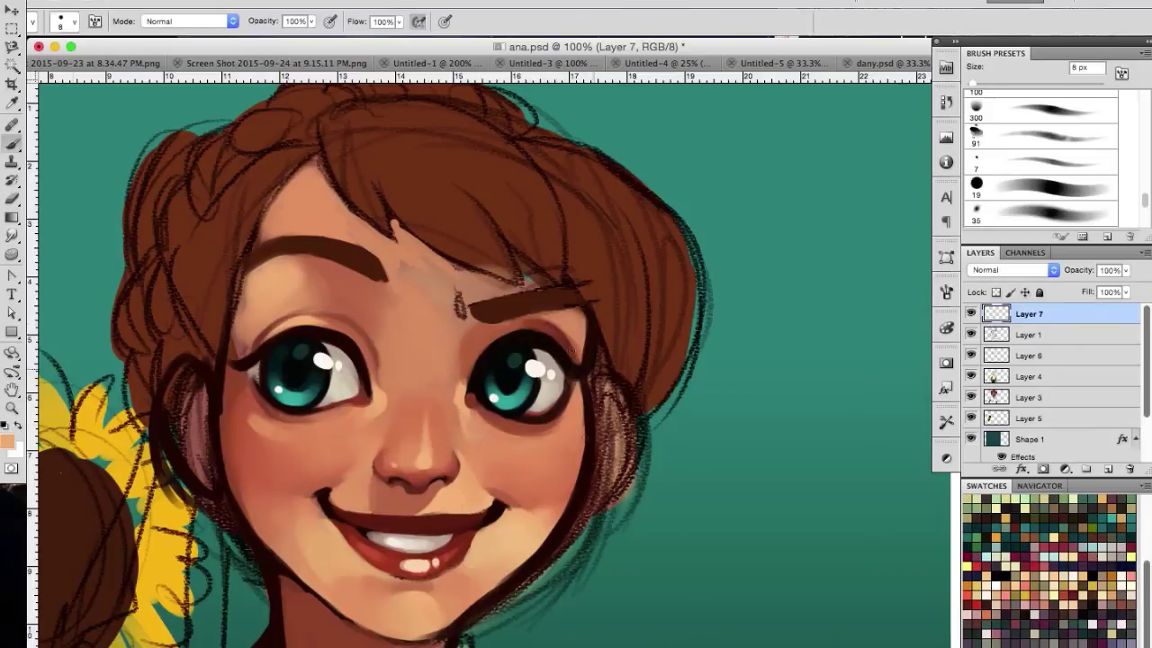
{"action": "left_click", "coordinate": [269, 435], "text": "alt"}
{"action": "left_click", "coordinate": [405, 413]}
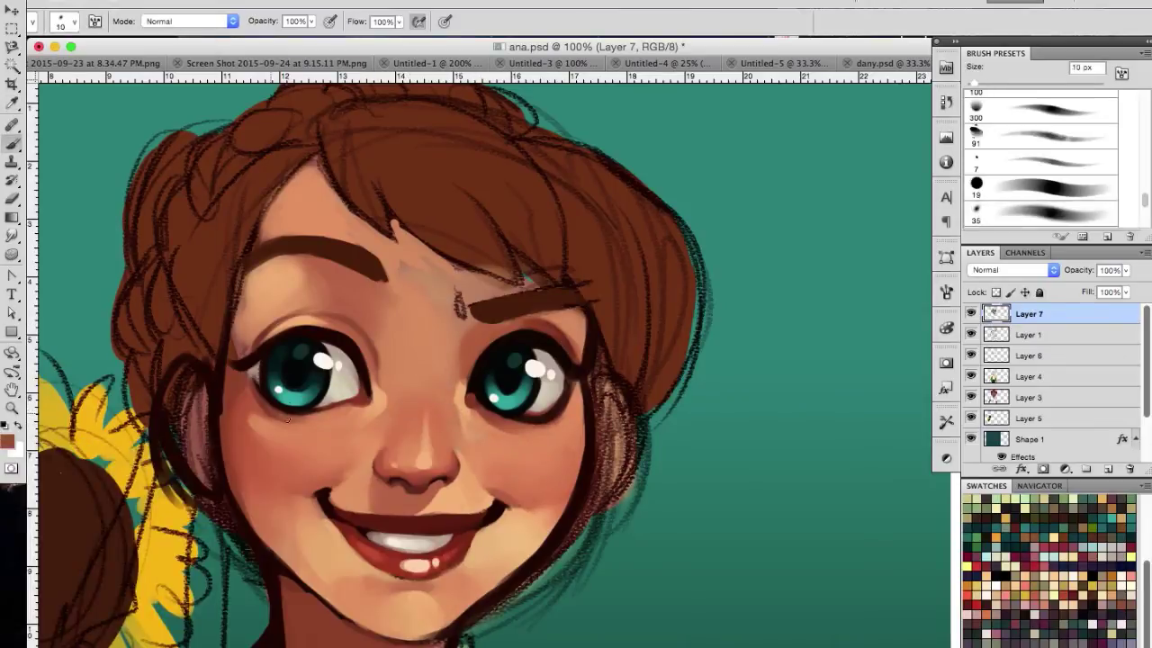
{"action": "left_click", "coordinate": [408, 468], "text": "alt"}
Lasso the left eye, copy it to a new layer and nudge it up and right.
{"action": "key", "text": "l"}
{"action": "left_click_drag", "start_coordinate": [270, 230], "coordinate": [225, 418]}
{"action": "key", "text": "v"}
{"action": "key", "text": "ctrl+j"}
{"action": "left_click_drag", "start_coordinate": [369, 330], "coordinate": [378, 321]}
{"action": "key", "text": "ctrl+z"}
{"action": "key", "text": "ctrl+z"}
Paint peach skin tone over the neck below the chin using a 19 px soft brush.
{"action": "key", "text": "b"}
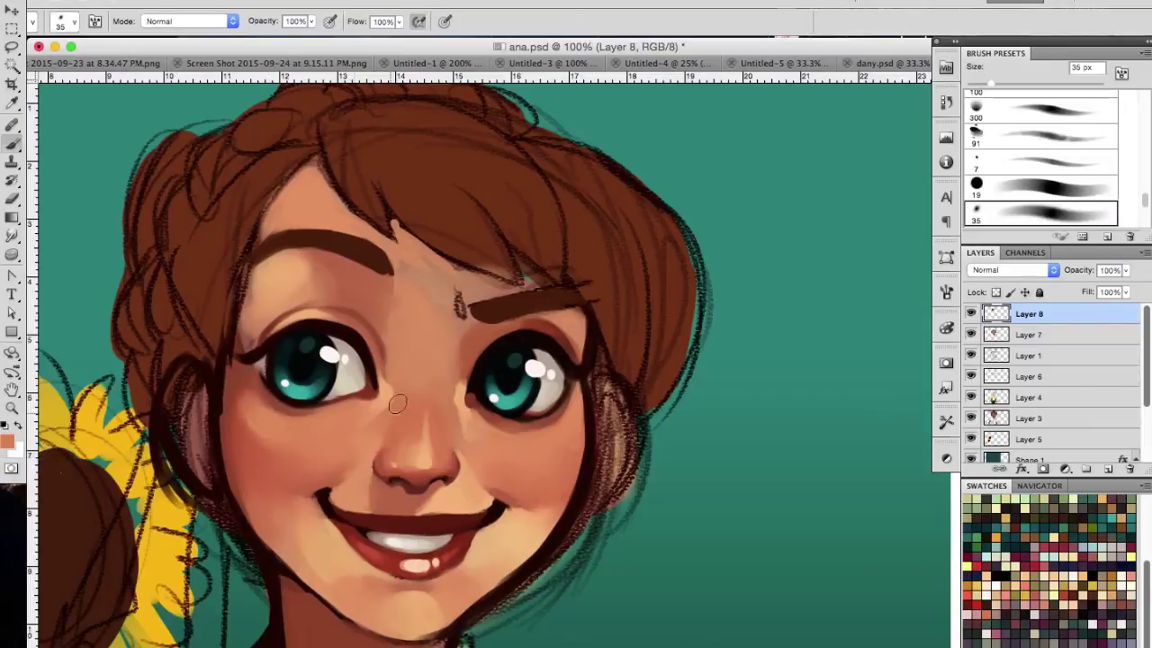
{"action": "key", "text": "bracketleft"}
{"action": "key", "text": "bracketleft"}
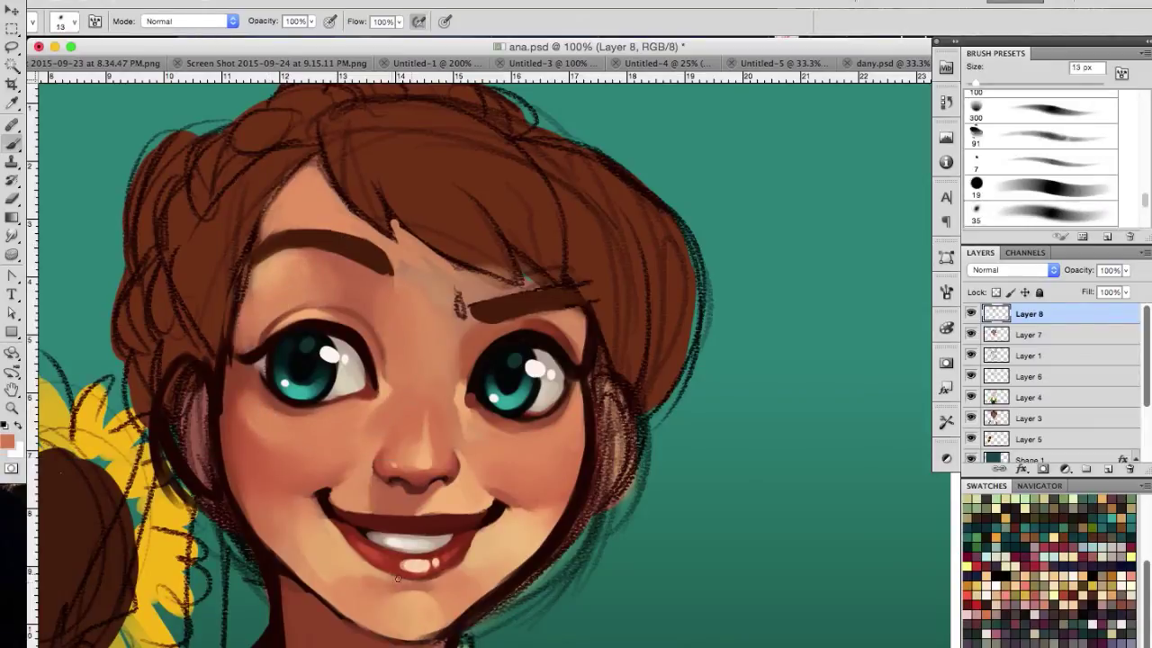
{"action": "left_click", "coordinate": [466, 442], "text": "alt"}
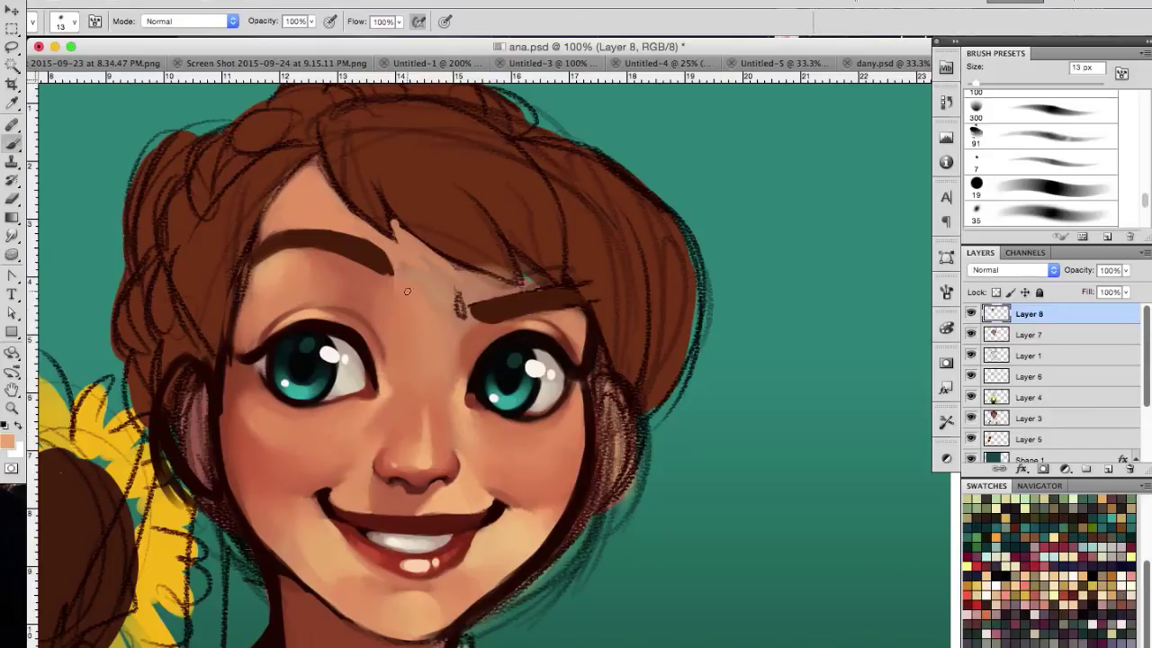
{"action": "left_click_drag", "start_coordinate": [463, 301], "coordinate": [436, 258]}
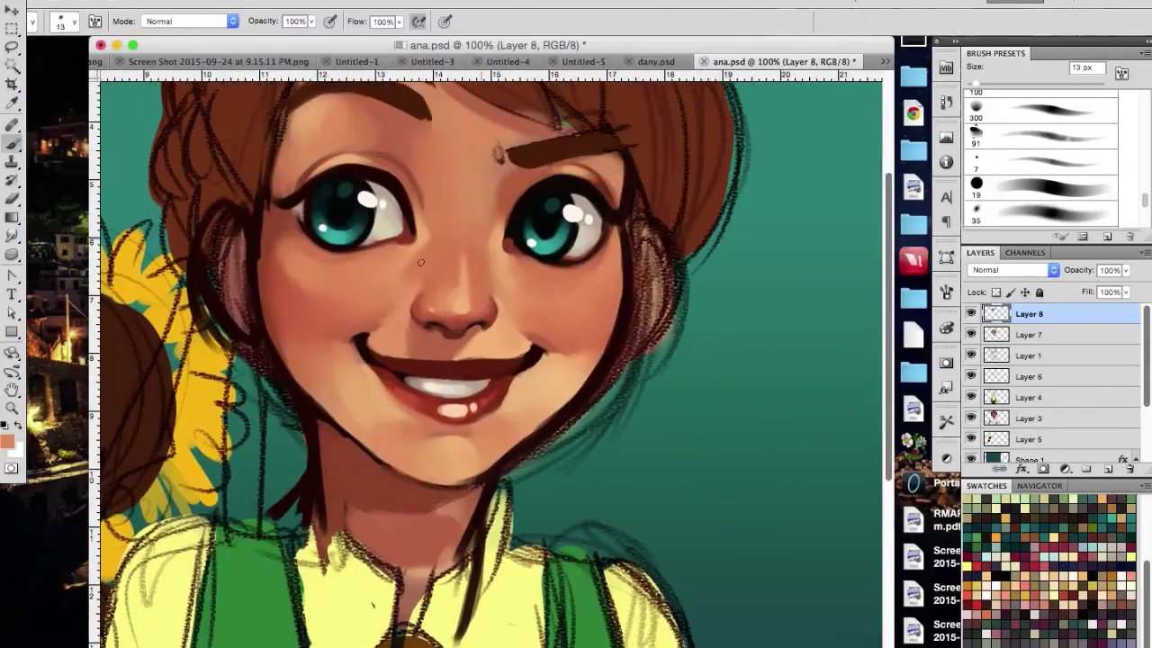
{"action": "left_click", "coordinate": [1051, 187]}
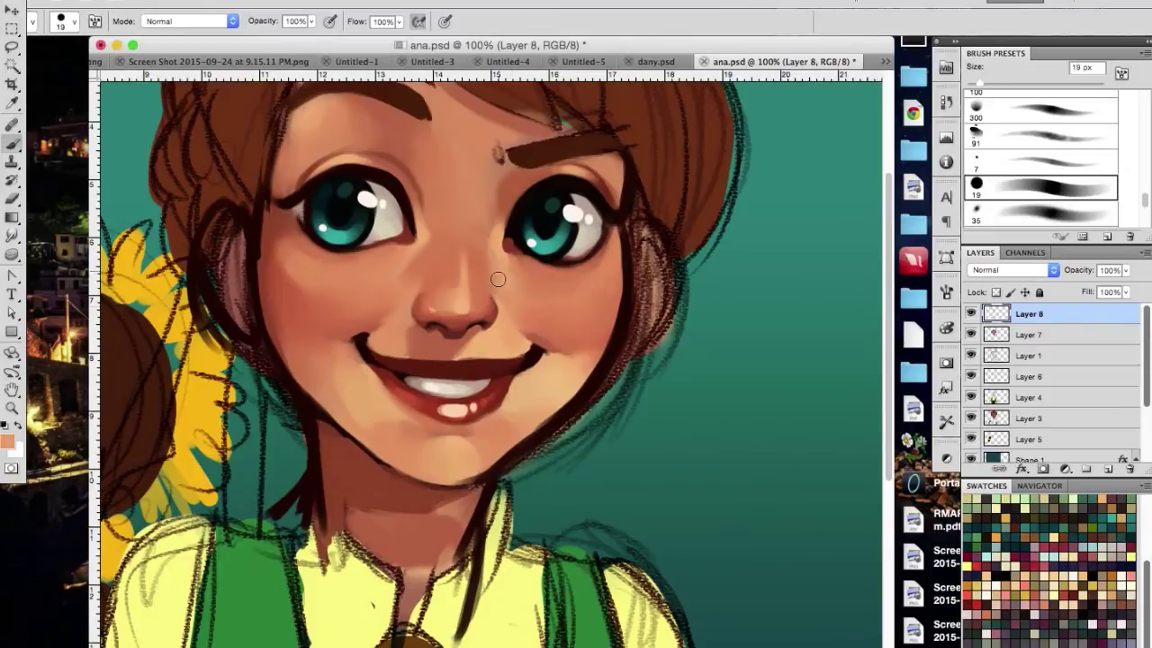
{"action": "key", "text": "bracketleft"}
{"action": "key", "text": "bracketleft"}
{"action": "key", "text": "bracketleft"}
{"action": "left_click", "coordinate": [555, 141], "text": "alt"}
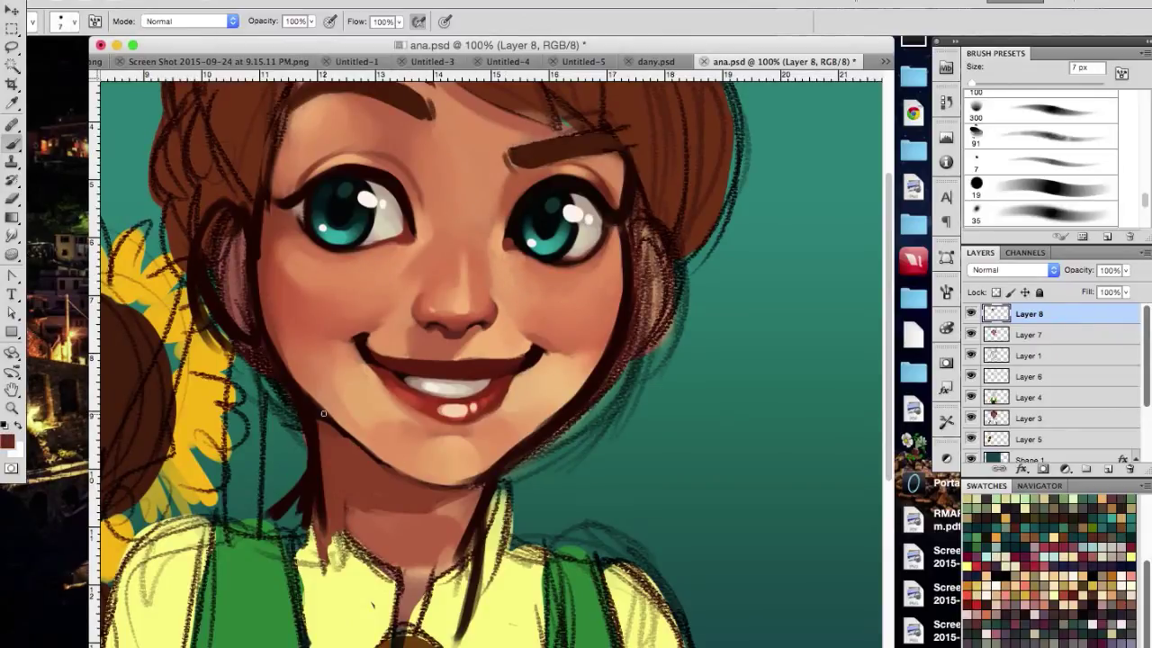
{"action": "left_click_drag", "start_coordinate": [405, 504], "coordinate": [378, 585]}
{"action": "left_click_drag", "start_coordinate": [297, 486], "coordinate": [360, 630]}
{"action": "left_click_drag", "start_coordinate": [423, 513], "coordinate": [378, 630]}
{"action": "mouse_move", "coordinate": [342, 495]}
{"action": "left_mouse_down"}
{"action": "mouse_move", "coordinate": [328, 511]}
{"action": "mouse_move", "coordinate": [357, 523]}
{"action": "left_mouse_up"}
Shade the hair above the brows in dark brown with a 13 px, then 9 px, brush.
{"action": "scroll", "coordinate": [697, 399], "scroll_direction": "up", "scroll_amount": 5}
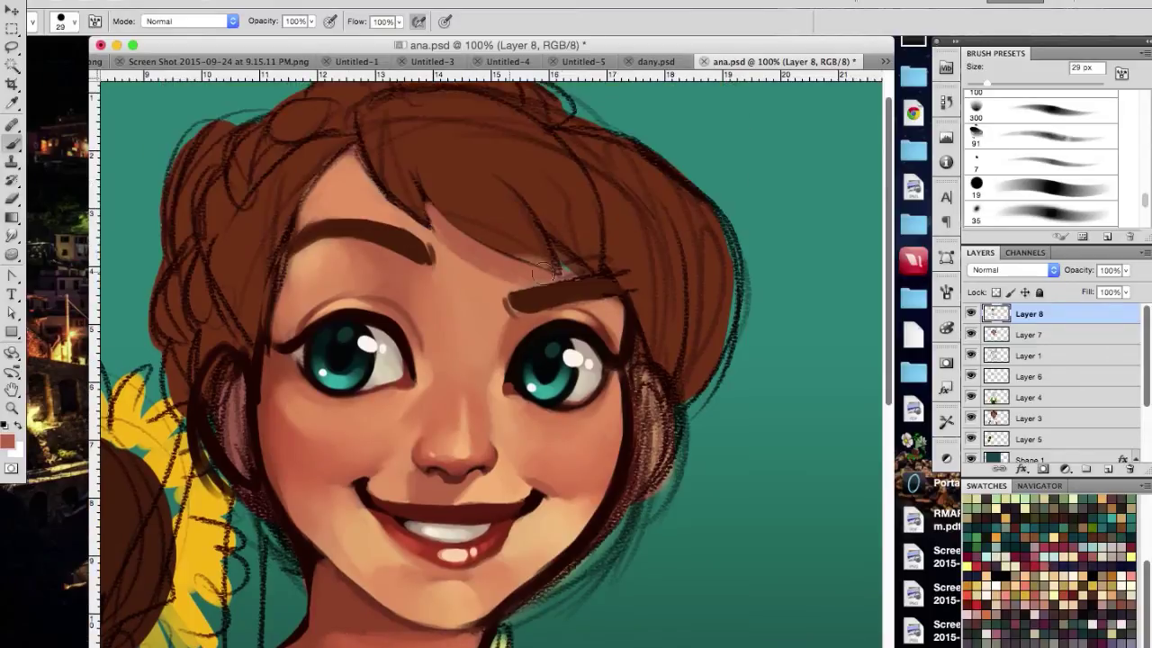
{"action": "left_click", "coordinate": [501, 483], "text": "alt"}
{"action": "key", "text": "bracketleft"}
{"action": "key", "text": "bracketleft"}
{"action": "key", "text": "bracketleft"}
{"action": "left_click", "coordinate": [622, 443], "text": "alt"}
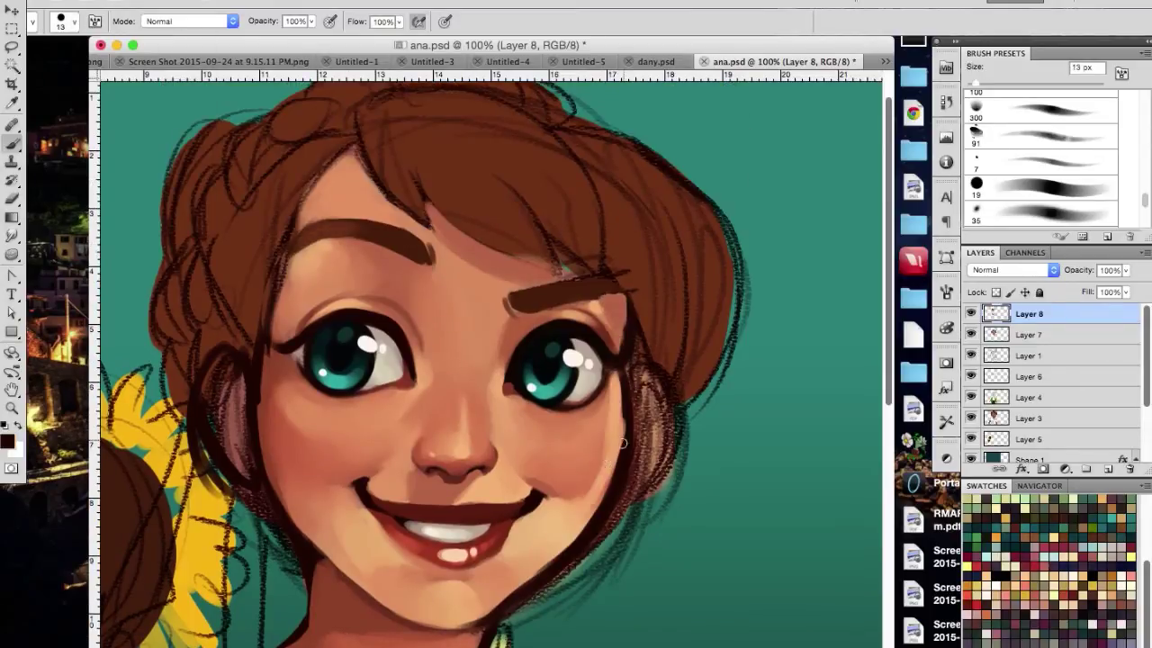
{"action": "left_click", "coordinate": [601, 369], "text": "alt"}
{"action": "left_click_drag", "start_coordinate": [450, 153], "coordinate": [531, 261]}
{"action": "left_click_drag", "start_coordinate": [504, 162], "coordinate": [549, 270]}
{"action": "key", "text": "bracketleft"}
{"action": "key", "text": "bracketleft"}
{"action": "left_click_drag", "start_coordinate": [450, 207], "coordinate": [475, 278]}
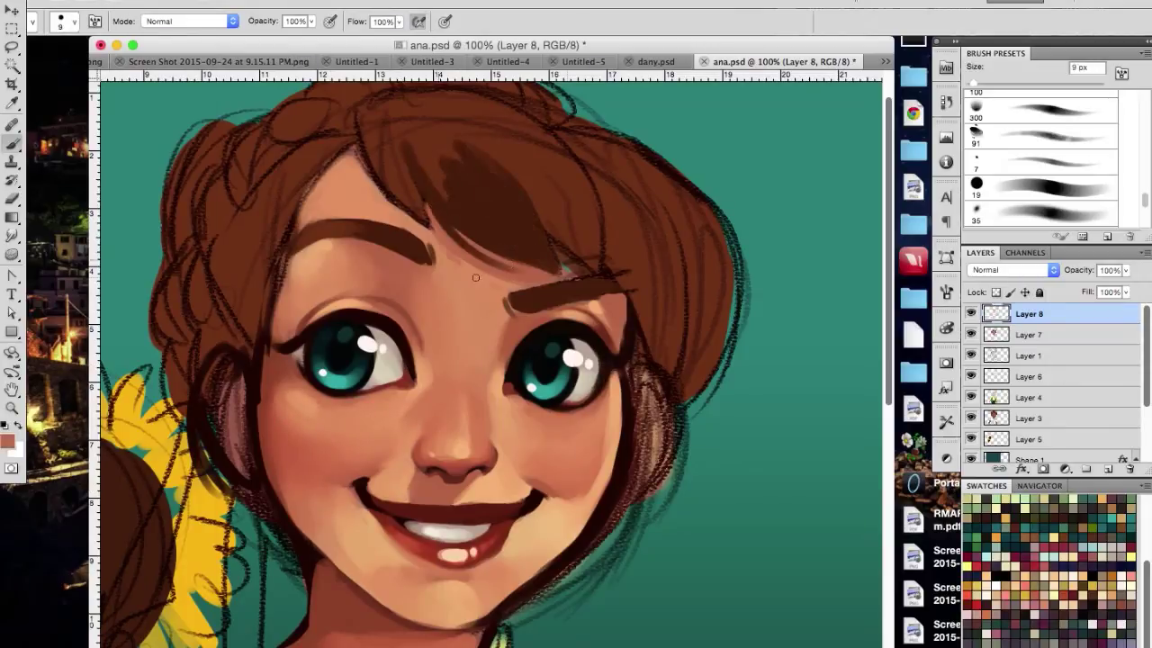
{"action": "key", "text": "bracketleft"}
Paint dark brown strands on the forehead, both sides of the hair, and the bangs.
{"action": "left_click", "coordinate": [583, 533], "text": "alt"}
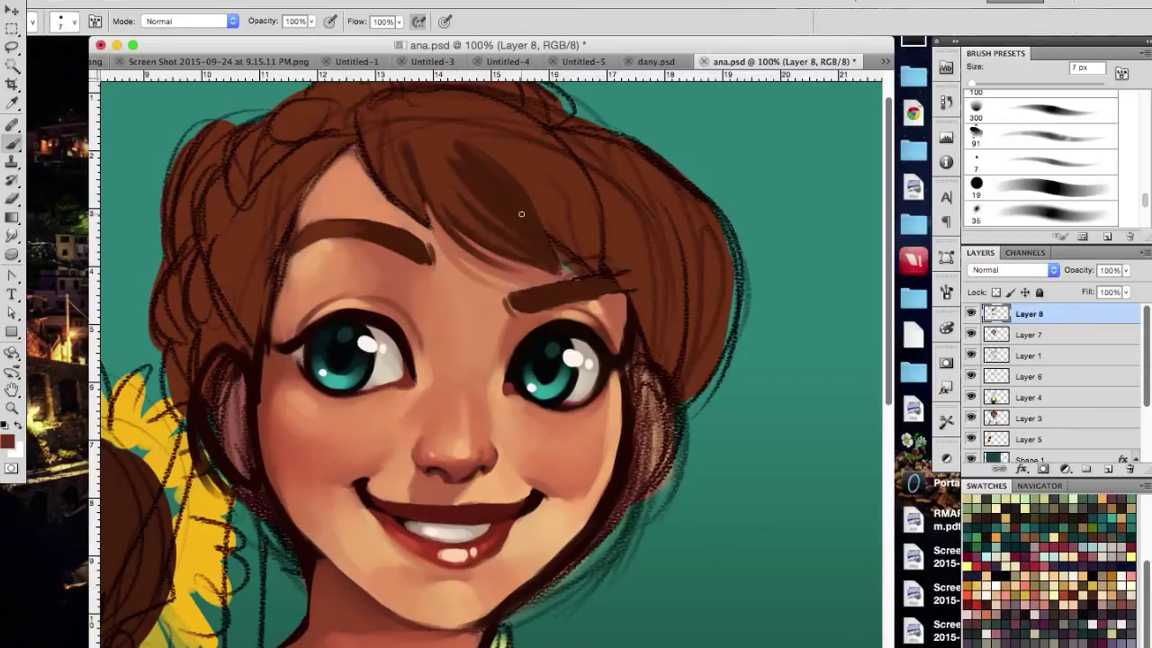
{"action": "key", "text": "bracketright"}
{"action": "key", "text": "bracketright"}
{"action": "key", "text": "bracketright"}
{"action": "left_click_drag", "start_coordinate": [378, 103], "coordinate": [400, 198]}
{"action": "left_click_drag", "start_coordinate": [225, 247], "coordinate": [171, 378]}
{"action": "left_click_drag", "start_coordinate": [261, 346], "coordinate": [274, 432]}
{"action": "left_click", "coordinate": [241, 320], "text": "alt"}
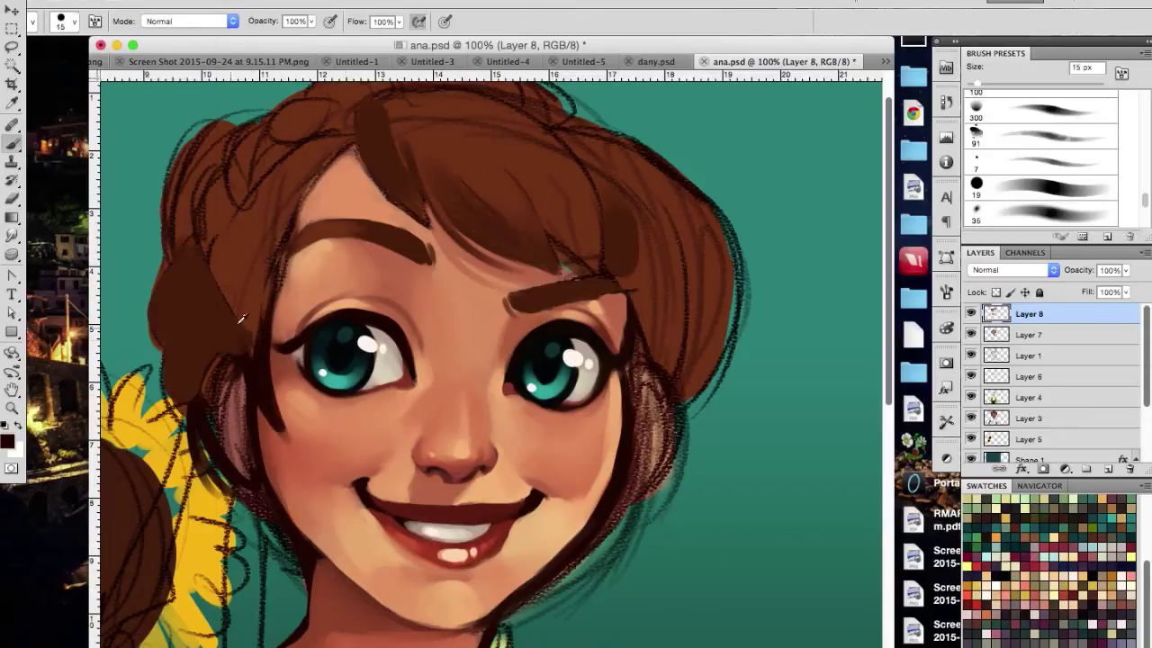
{"action": "left_click_drag", "start_coordinate": [639, 387], "coordinate": [643, 316]}
{"action": "mouse_move", "coordinate": [230, 311]}
{"action": "left_mouse_down"}
{"action": "mouse_move", "coordinate": [251, 180]}
{"action": "mouse_move", "coordinate": [333, 135]}
{"action": "left_mouse_up"}
{"action": "left_click_drag", "start_coordinate": [666, 378], "coordinate": [638, 167]}
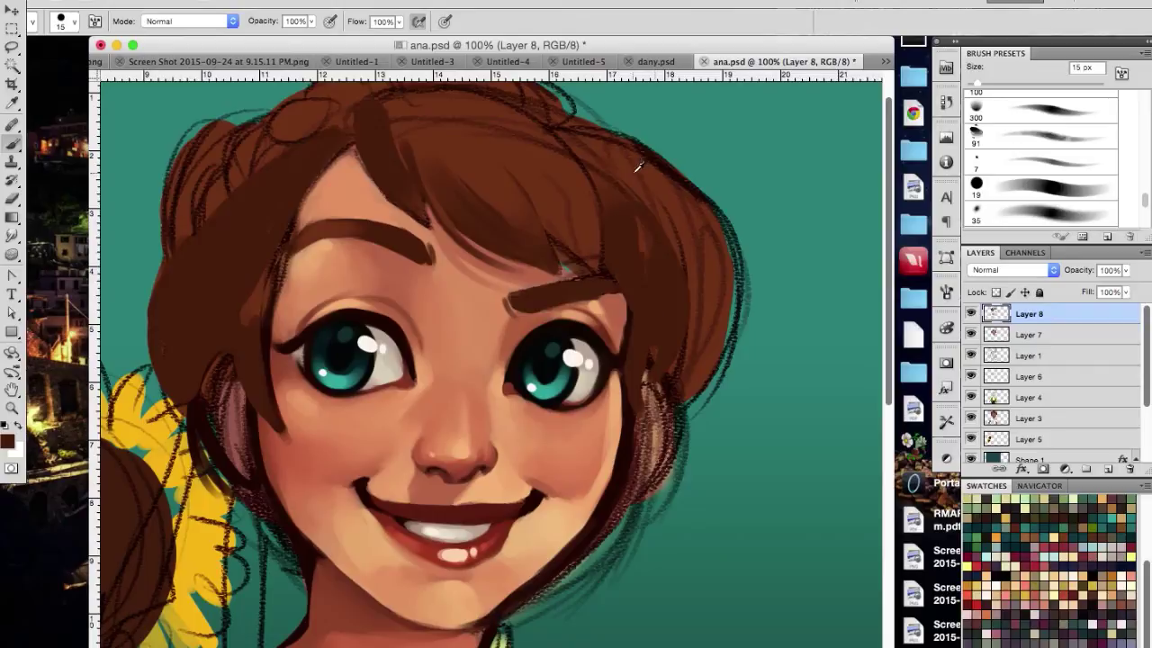
{"action": "left_click_drag", "start_coordinate": [360, 153], "coordinate": [432, 238]}
{"action": "left_click_drag", "start_coordinate": [576, 275], "coordinate": [508, 213]}
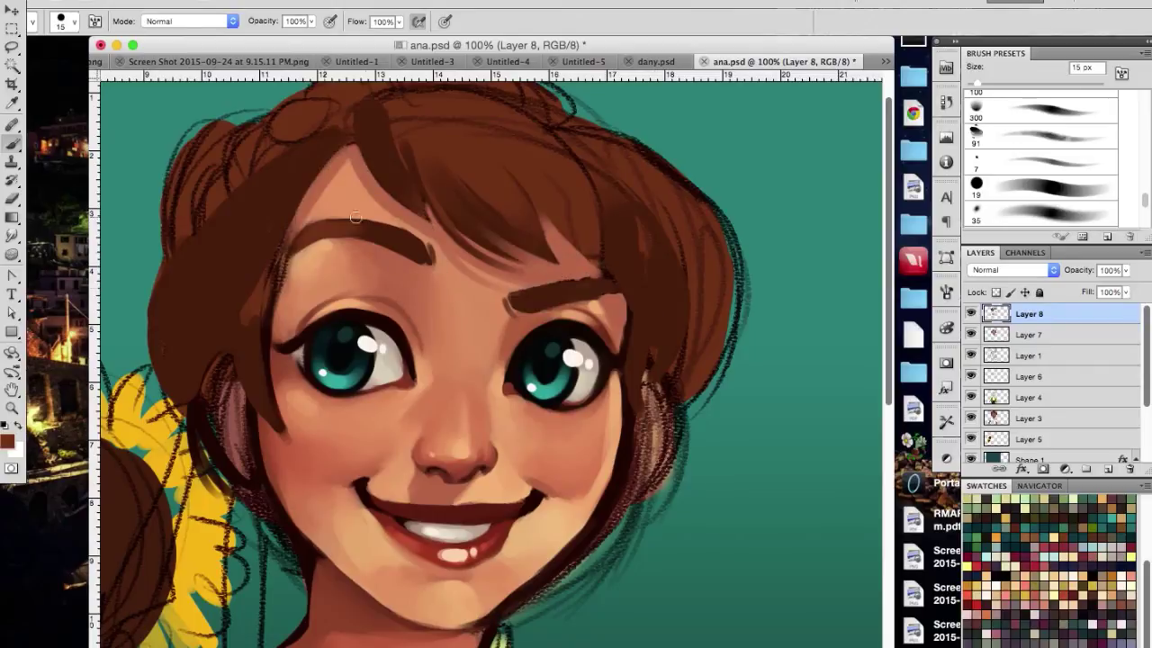
Flip the canvas to check proportions and paint teal along the hair edge.
{"action": "left_click", "coordinate": [540, 295], "text": "alt"}
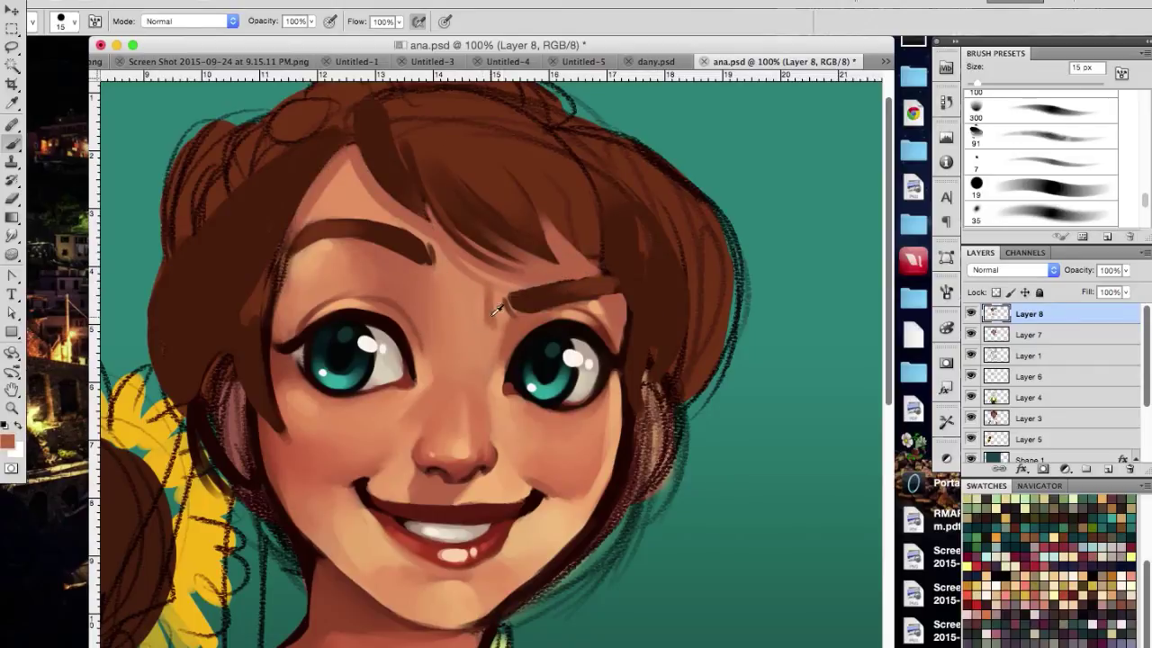
{"action": "key", "text": "ctrl+shift+h"}
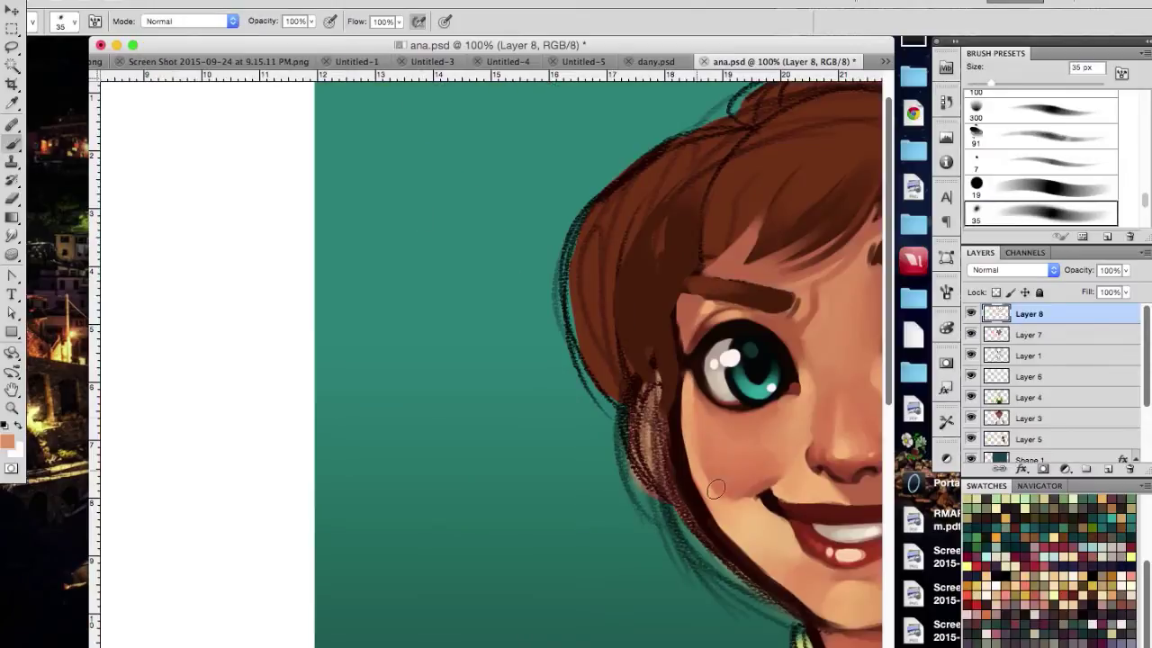
{"action": "scroll", "coordinate": [716, 489], "scroll_direction": "right", "scroll_amount": 3}
{"action": "left_click", "coordinate": [504, 207], "text": "alt"}
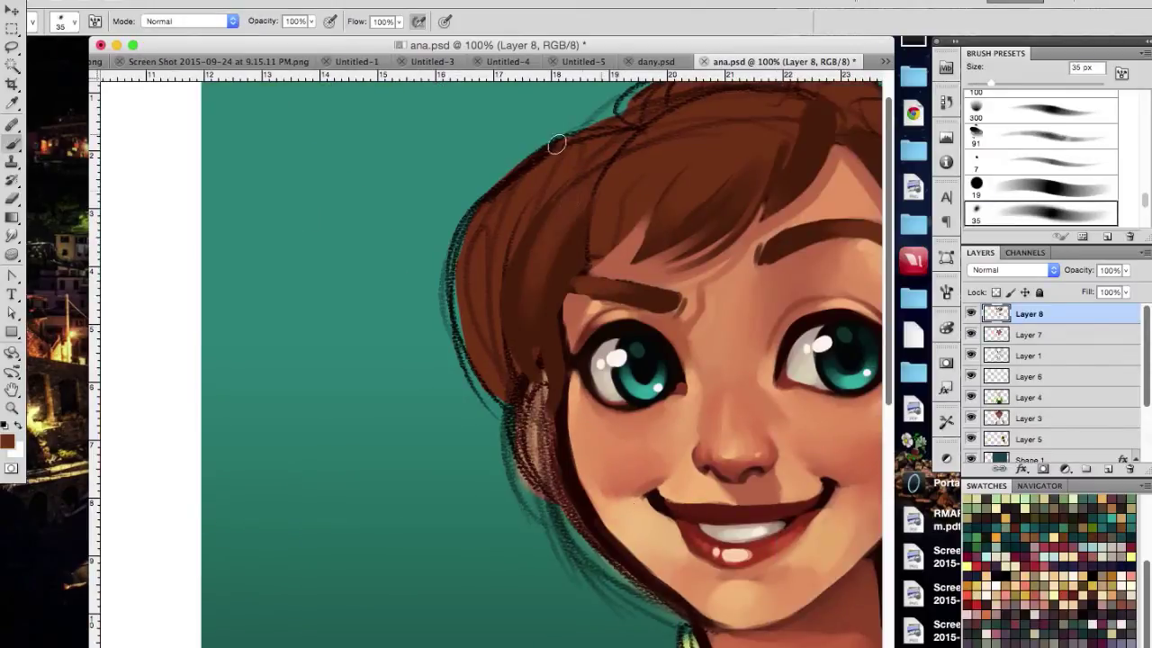
{"action": "left_click_drag", "start_coordinate": [558, 153], "coordinate": [504, 351]}
{"action": "scroll", "coordinate": [539, 360], "scroll_direction": "right", "scroll_amount": 1}
Smooth the neck skin with a 19 px brush and zoom out to view the whole painting.
{"action": "left_click", "coordinate": [1070, 189]}
{"action": "left_click_drag", "start_coordinate": [459, 410], "coordinate": [612, 619]}
{"action": "left_click_drag", "start_coordinate": [477, 527], "coordinate": [647, 646]}
{"action": "scroll", "coordinate": [630, 540], "scroll_direction": "down", "scroll_amount": 5}
{"action": "left_click", "coordinate": [693, 459], "text": "alt"}
{"action": "mouse_move", "coordinate": [670, 454]}
{"action": "left_mouse_down"}
{"action": "mouse_move", "coordinate": [752, 589]}
{"action": "mouse_move", "coordinate": [702, 477]}
{"action": "left_mouse_up"}
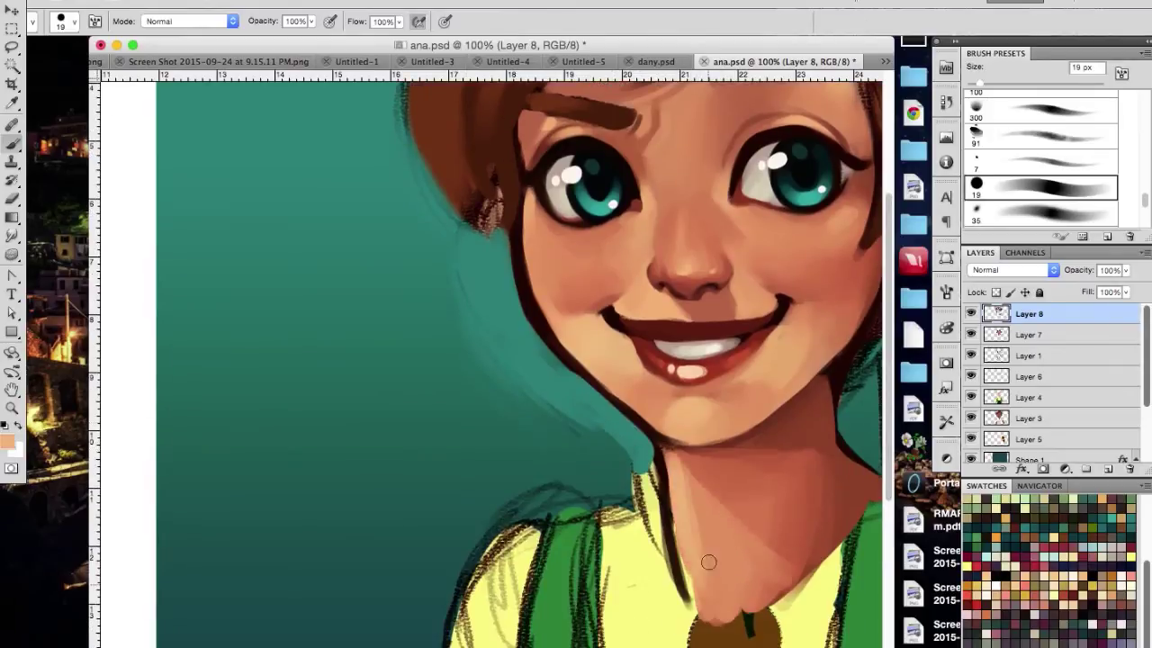
{"action": "key", "text": "z"}
{"action": "key", "text": "ctrl+minus"}
{"action": "key", "text": "ctrl+minus"}
{"action": "key", "text": "ctrl+minus"}
Darken the left and right hair and the shadow under the chin.
{"action": "key", "text": "ctrl+plus"}
{"action": "key", "text": "ctrl+plus"}
{"action": "key", "text": "ctrl+plus"}
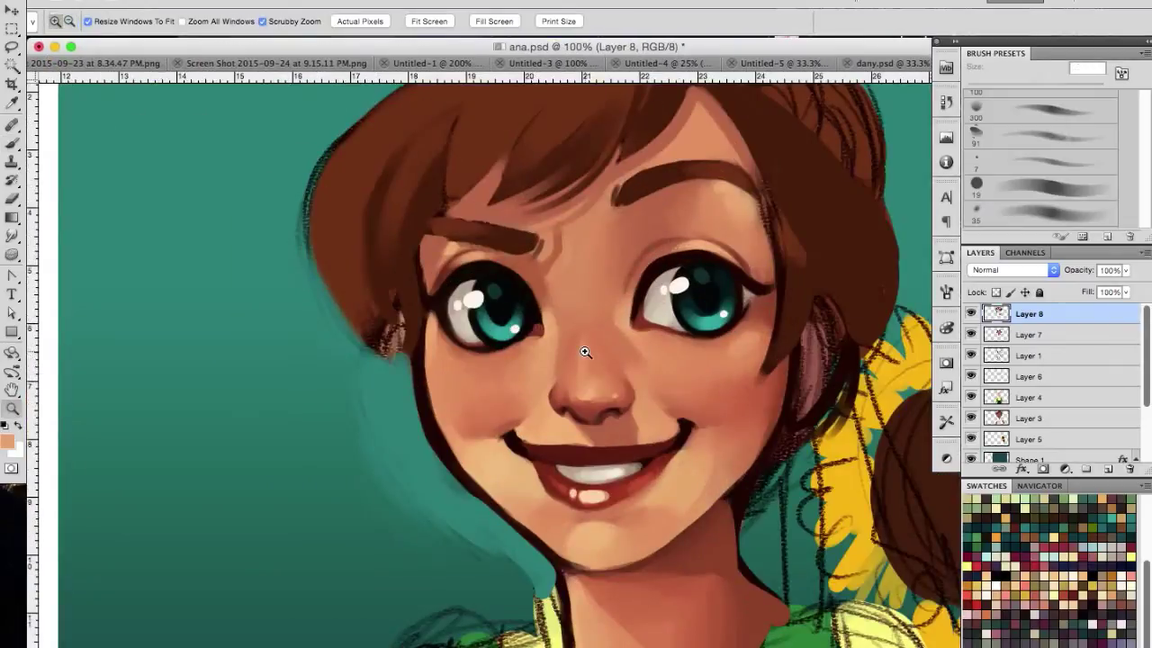
{"action": "key", "text": "b"}
{"action": "left_click_drag", "start_coordinate": [393, 268], "coordinate": [414, 394]}
{"action": "mouse_move", "coordinate": [803, 215]}
{"action": "left_mouse_down"}
{"action": "mouse_move", "coordinate": [780, 270]}
{"action": "mouse_move", "coordinate": [794, 459]}
{"action": "left_mouse_up"}
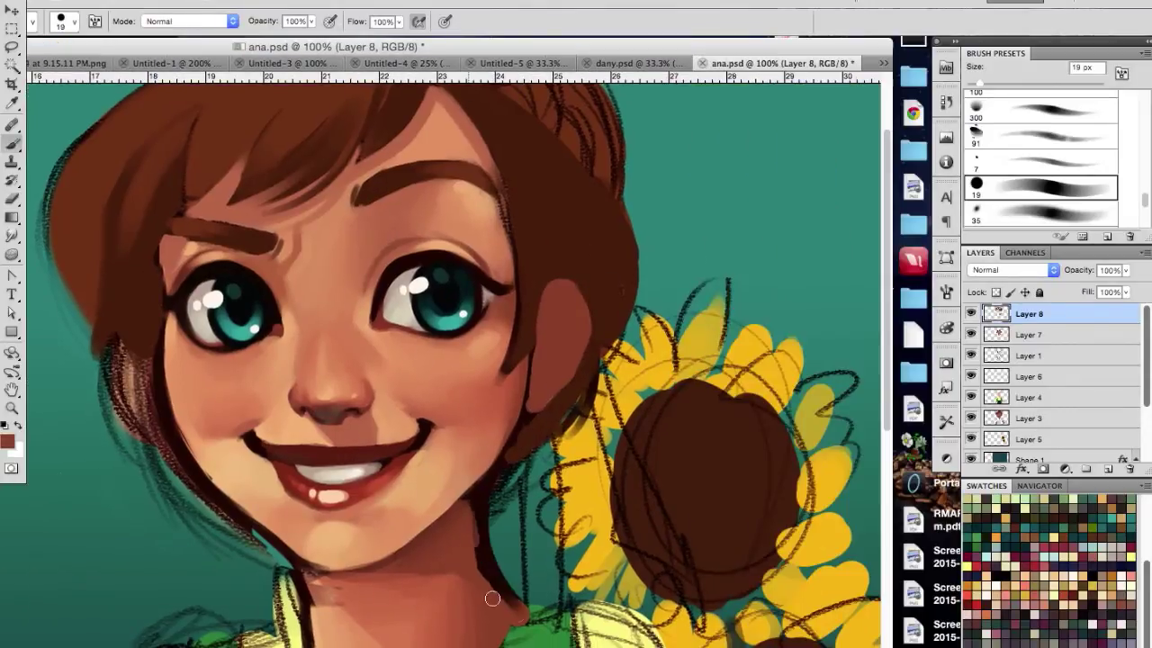
{"action": "left_click_drag", "start_coordinate": [484, 510], "coordinate": [459, 569]}
{"action": "key", "text": "bracketleft"}
{"action": "key", "text": "bracketleft"}
{"action": "key", "text": "bracketleft"}
{"action": "left_click", "coordinate": [206, 309], "text": "alt"}
{"action": "key", "text": "ctrl+minus"}
{"action": "scroll", "coordinate": [1066, 343], "scroll_direction": "down", "scroll_amount": 2}
Stamp the painted layers into a merged copy, hide the sketch group, and erase the shoulders and vest.
{"action": "left_click", "coordinate": [1053, 406], "text": "shift"}
{"action": "key", "text": "ctrl+alt+e"}
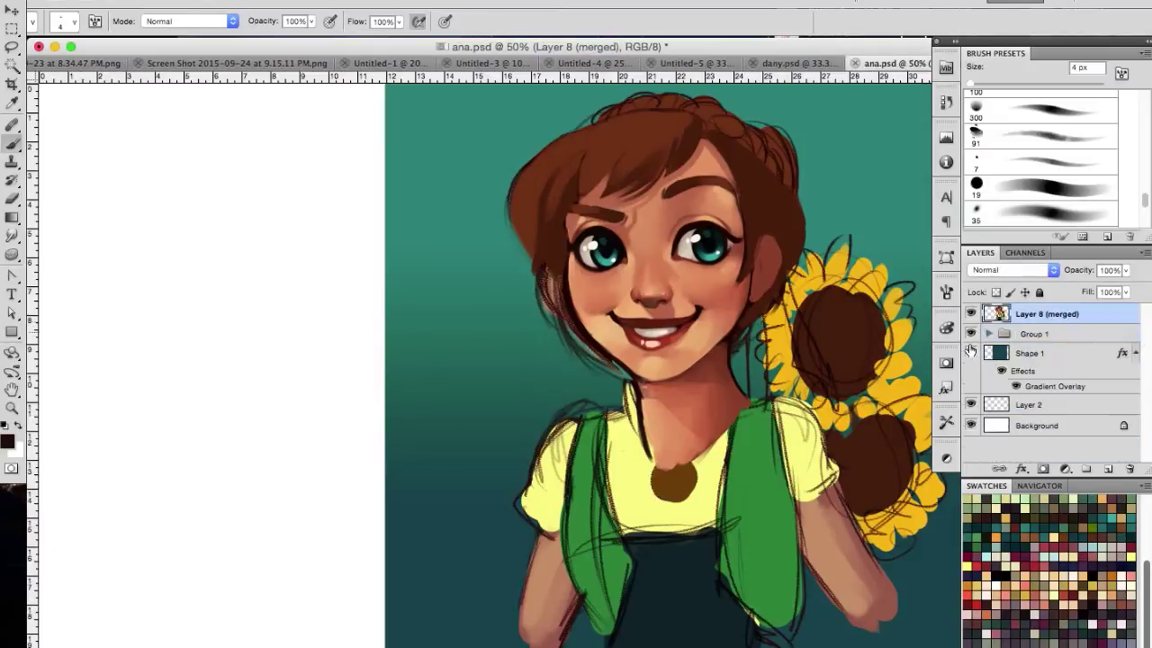
{"action": "key", "text": "e"}
{"action": "left_click", "coordinate": [970, 334]}
{"action": "right_click", "coordinate": [599, 399]}
{"action": "mouse_move", "coordinate": [600, 399]}
{"action": "left_mouse_down"}
{"action": "mouse_move", "coordinate": [747, 355]}
{"action": "mouse_move", "coordinate": [795, 606]}
{"action": "left_mouse_up"}
{"action": "key", "text": "l"}
{"action": "left_click_drag", "start_coordinate": [606, 197], "coordinate": [648, 235]}
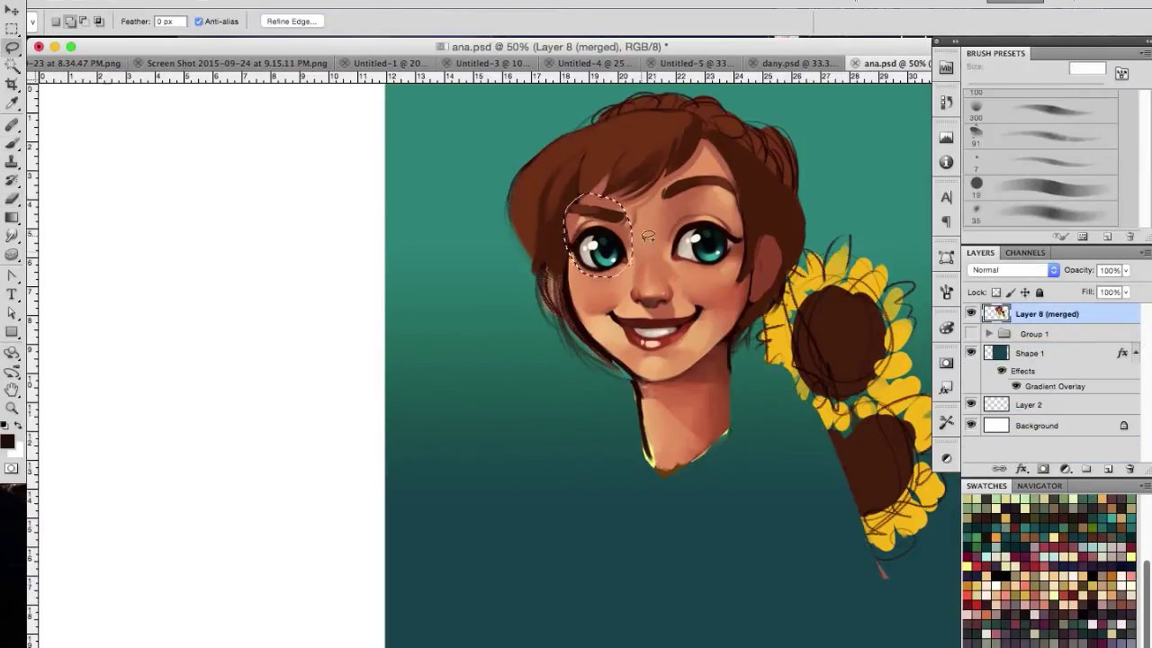
On a new layer, darken the hair with reddish-brown strokes.
{"action": "key", "text": "ctrl+j"}
{"action": "left_click", "coordinate": [7, 441]}
{"action": "left_click", "coordinate": [381, 414]}
{"action": "key", "text": "b"}
{"action": "mouse_move", "coordinate": [621, 153]}
{"action": "left_mouse_down"}
{"action": "mouse_move", "coordinate": [585, 198]}
{"action": "mouse_move", "coordinate": [736, 105]}
{"action": "mouse_move", "coordinate": [773, 135]}
{"action": "left_mouse_up"}
On another new layer, draw the chin, V collar, neck and shoulder outlines with a 20 px brush.
{"action": "key", "text": "ctrl+alt+shift+n"}
{"action": "right_click", "coordinate": [764, 337]}
{"action": "left_click", "coordinate": [855, 549]}
{"action": "left_click_drag", "start_coordinate": [686, 405], "coordinate": [685, 433]}
{"action": "left_click_drag", "start_coordinate": [730, 370], "coordinate": [683, 461]}
{"action": "left_click_drag", "start_coordinate": [739, 356], "coordinate": [738, 421]}
{"action": "left_click_drag", "start_coordinate": [628, 396], "coordinate": [670, 477]}
{"action": "left_click_drag", "start_coordinate": [619, 394], "coordinate": [661, 477]}
{"action": "left_click_drag", "start_coordinate": [743, 351], "coordinate": [736, 426]}
{"action": "mouse_move", "coordinate": [724, 439]}
{"action": "left_mouse_down"}
{"action": "mouse_move", "coordinate": [666, 481]}
{"action": "mouse_move", "coordinate": [850, 403]}
{"action": "left_mouse_up"}
{"action": "left_click_drag", "start_coordinate": [846, 412], "coordinate": [797, 473]}
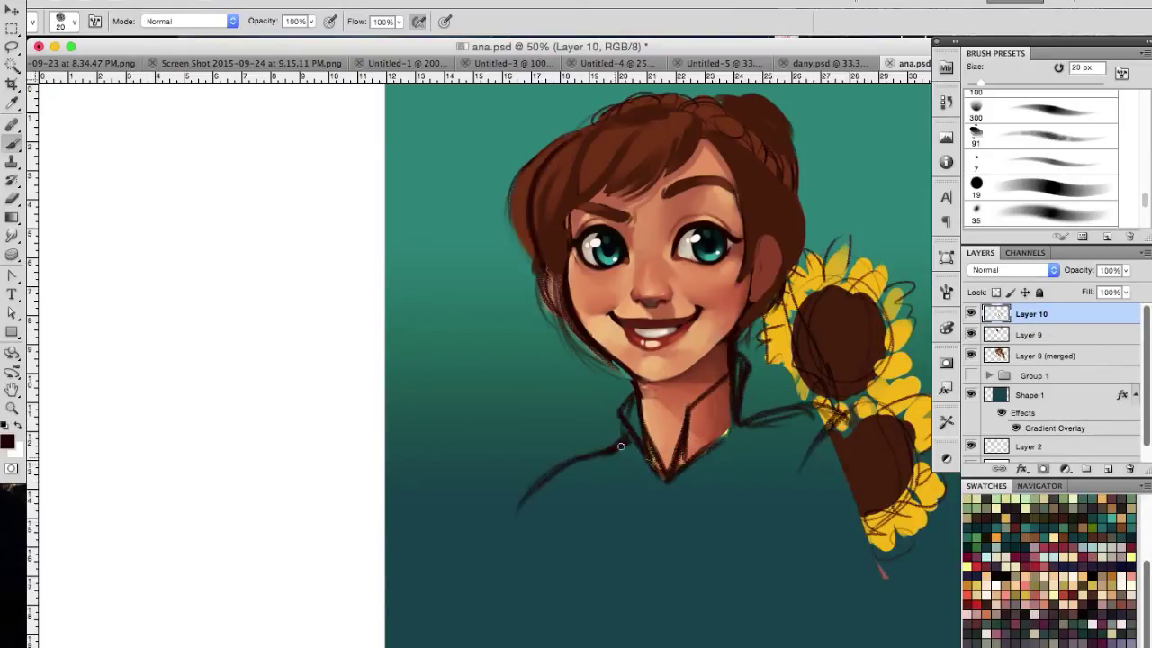
Sketch the torso contour, the round collar button, and the right shoulder, chest and arm lines.
{"action": "left_click_drag", "start_coordinate": [621, 447], "coordinate": [549, 612]}
{"action": "key", "text": "ctrl+z"}
{"action": "left_click_drag", "start_coordinate": [587, 460], "coordinate": [559, 629]}
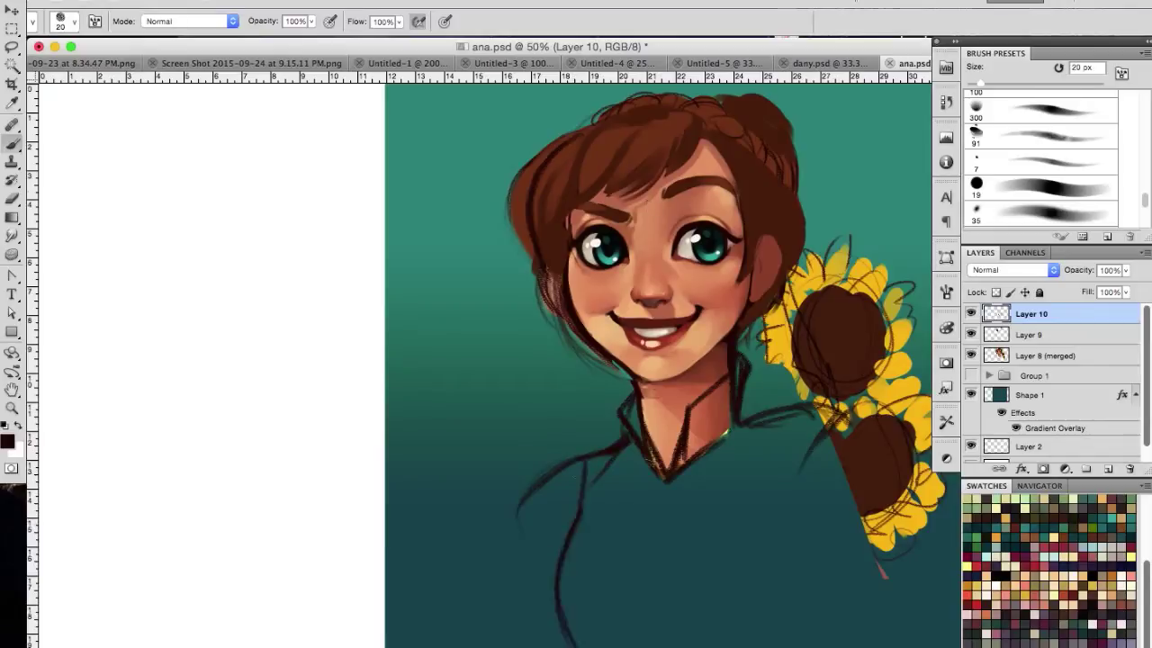
{"action": "left_click_drag", "start_coordinate": [662, 477], "coordinate": [664, 479]}
{"action": "left_click_drag", "start_coordinate": [630, 441], "coordinate": [565, 643]}
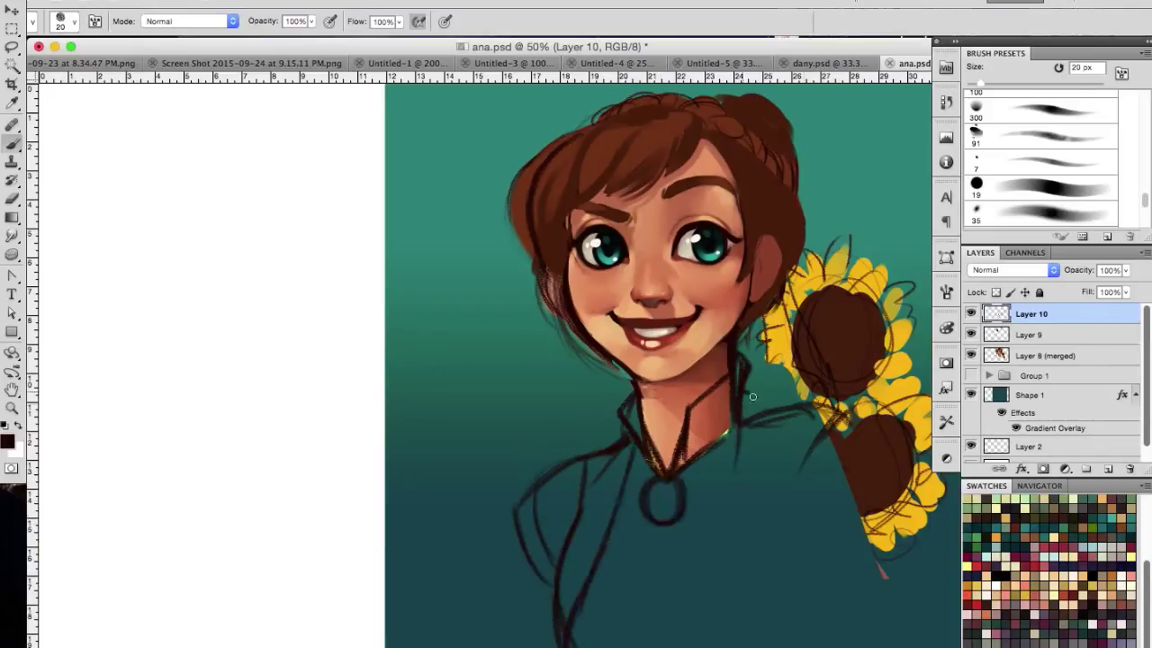
{"action": "left_click_drag", "start_coordinate": [752, 397], "coordinate": [821, 407]}
{"action": "left_click_drag", "start_coordinate": [838, 412], "coordinate": [801, 461]}
{"action": "left_click_drag", "start_coordinate": [743, 426], "coordinate": [702, 646]}
{"action": "left_click_drag", "start_coordinate": [808, 441], "coordinate": [792, 521]}
Add the lower-left torso contour, short lines below the button, and sleeve and arm lines near the sunflowers.
{"action": "left_click_drag", "start_coordinate": [525, 536], "coordinate": [491, 646]}
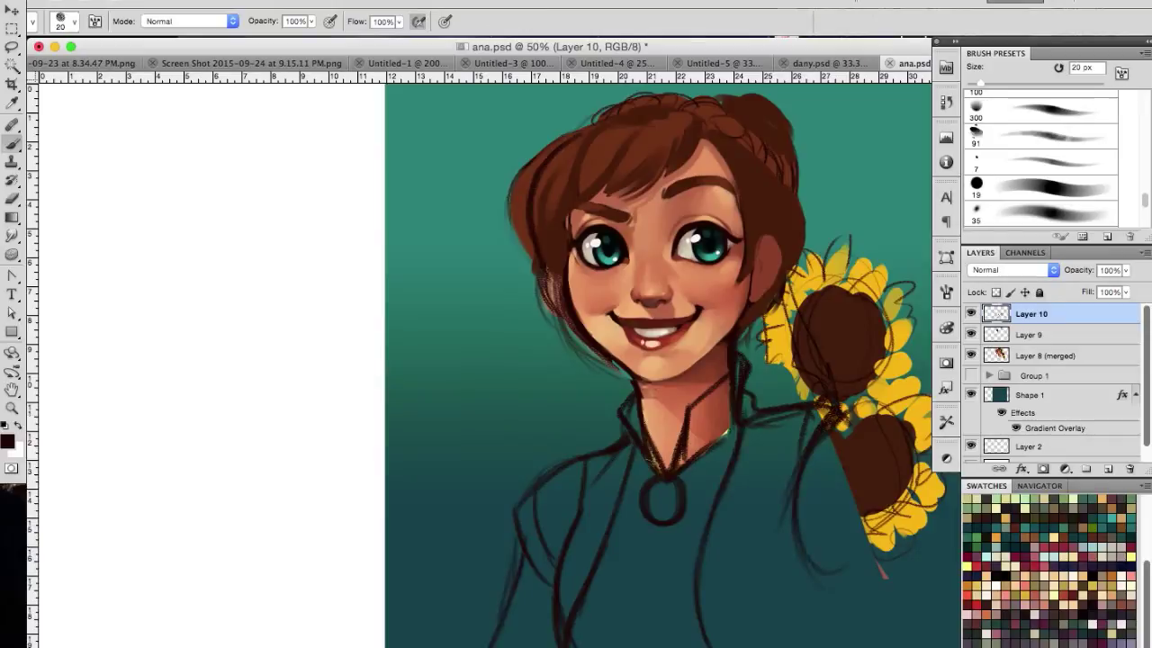
{"action": "left_click_drag", "start_coordinate": [640, 516], "coordinate": [637, 554]}
{"action": "left_click_drag", "start_coordinate": [919, 505], "coordinate": [828, 590]}
{"action": "left_click_drag", "start_coordinate": [923, 408], "coordinate": [842, 510]}
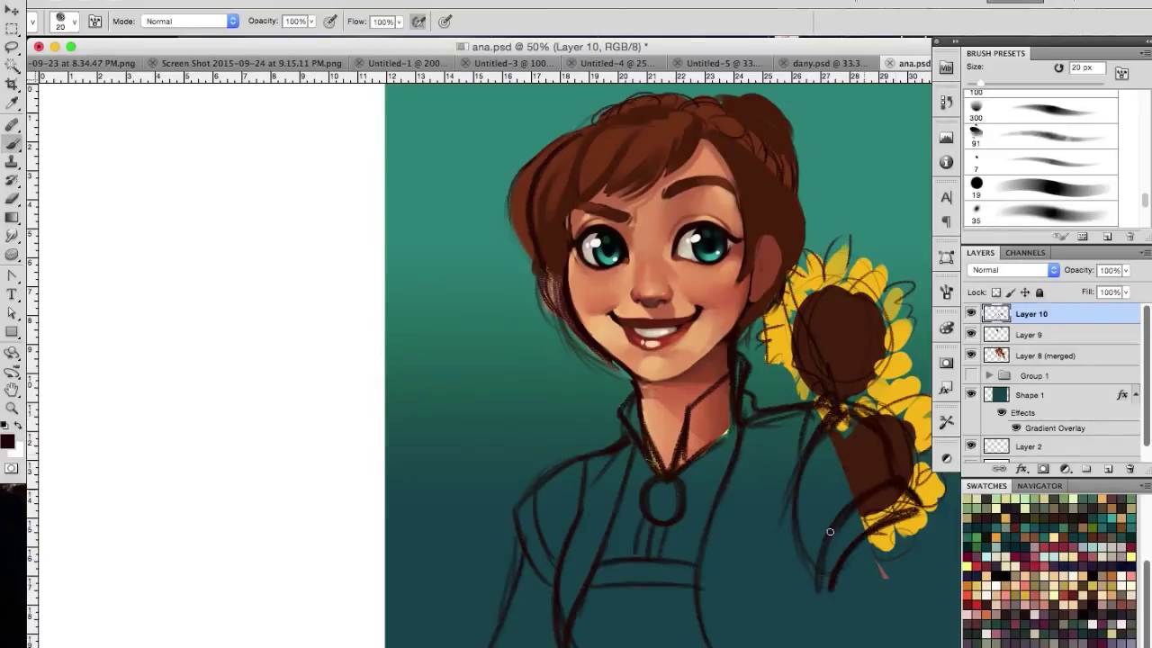
{"action": "left_click_drag", "start_coordinate": [957, 515], "coordinate": [909, 590]}
{"action": "left_click_drag", "start_coordinate": [862, 475], "coordinate": [787, 601]}
{"action": "left_click_drag", "start_coordinate": [777, 414], "coordinate": [736, 488]}
{"action": "left_click_drag", "start_coordinate": [614, 441], "coordinate": [540, 646]}
{"action": "left_click", "coordinate": [7, 440]}
Paint the lower torso bodice in dark red and near-black with a 19 px brush.
{"action": "left_click", "coordinate": [381, 416]}
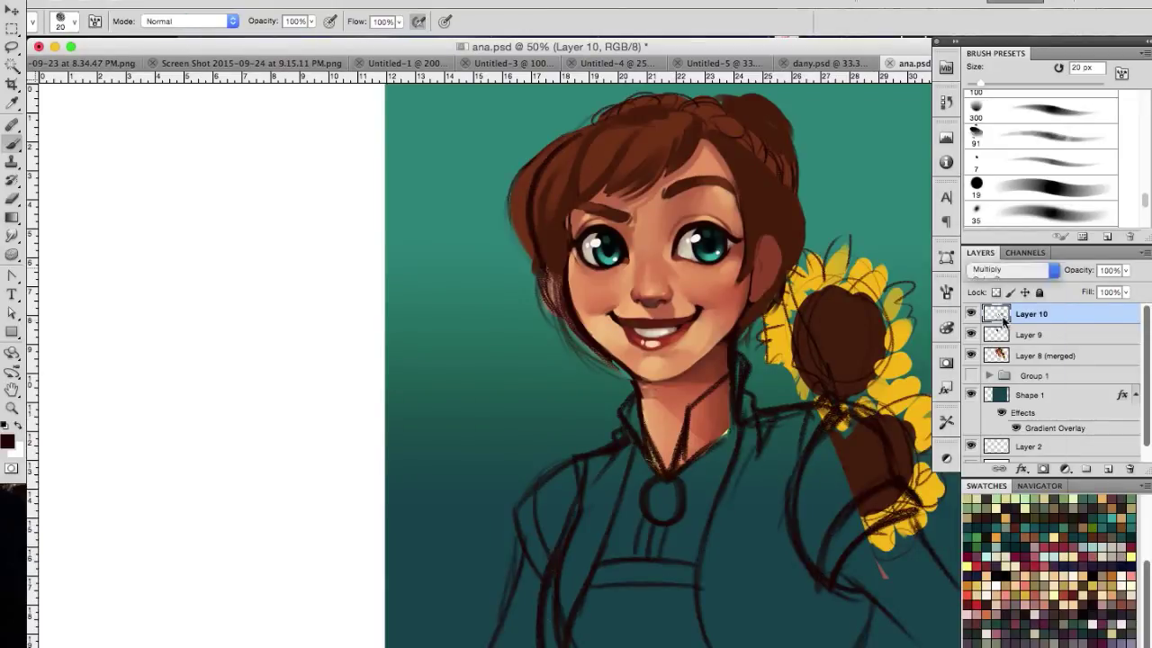
{"action": "left_click", "coordinate": [1086, 469], "text": "ctrl"}
{"action": "left_click", "coordinate": [1044, 187]}
{"action": "left_click_drag", "start_coordinate": [605, 594], "coordinate": [596, 635]}
{"action": "left_click", "coordinate": [8, 441]}
{"action": "left_click", "coordinate": [381, 417]}
{"action": "left_click_drag", "start_coordinate": [621, 576], "coordinate": [608, 646]}
{"action": "left_click_drag", "start_coordinate": [702, 576], "coordinate": [648, 647]}
{"action": "left_click_drag", "start_coordinate": [689, 603], "coordinate": [644, 647]}
Paint both arms in a tan skin tone.
{"action": "left_click", "coordinate": [7, 441]}
{"action": "left_click", "coordinate": [381, 417]}
{"action": "left_click_drag", "start_coordinate": [666, 540], "coordinate": [765, 644]}
{"action": "left_click_drag", "start_coordinate": [315, 557], "coordinate": [297, 643]}
Fill the blouse collar, front and sleeves with light yellow.
{"action": "left_click", "coordinate": [7, 441]}
{"action": "left_click", "coordinate": [380, 416]}
{"action": "left_click_drag", "start_coordinate": [504, 449], "coordinate": [450, 549]}
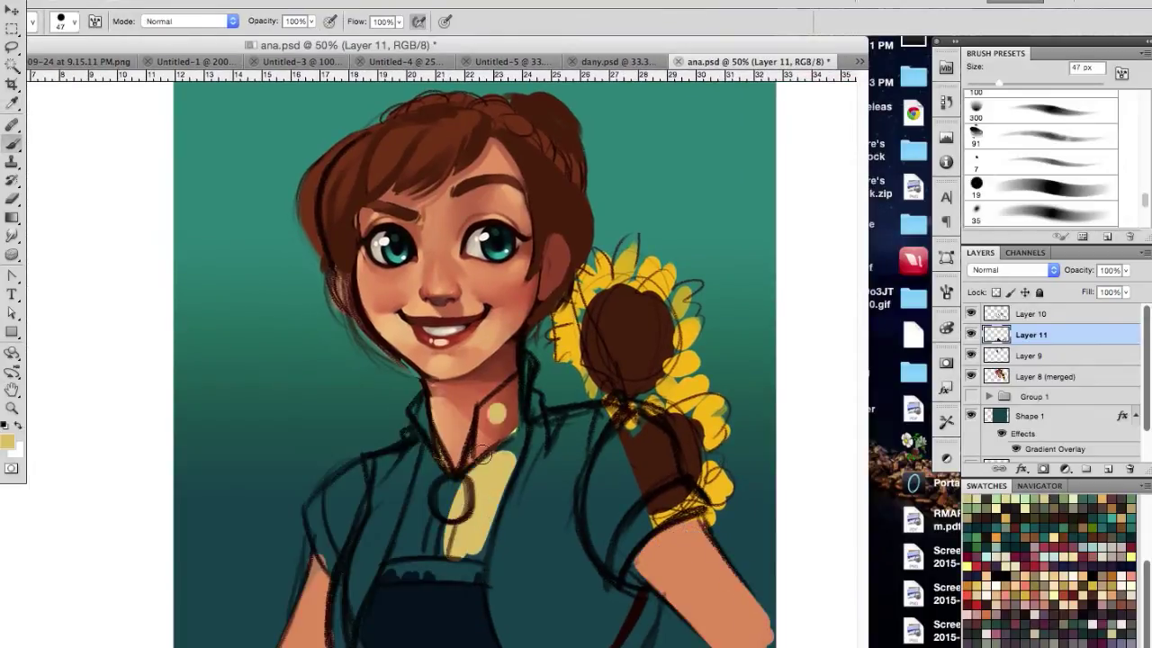
{"action": "left_click_drag", "start_coordinate": [522, 360], "coordinate": [468, 486]}
{"action": "left_click_drag", "start_coordinate": [423, 396], "coordinate": [342, 540]}
{"action": "mouse_move", "coordinate": [630, 432]}
{"action": "left_mouse_down"}
{"action": "mouse_move", "coordinate": [604, 486]}
{"action": "mouse_move", "coordinate": [647, 585]}
{"action": "left_mouse_up"}
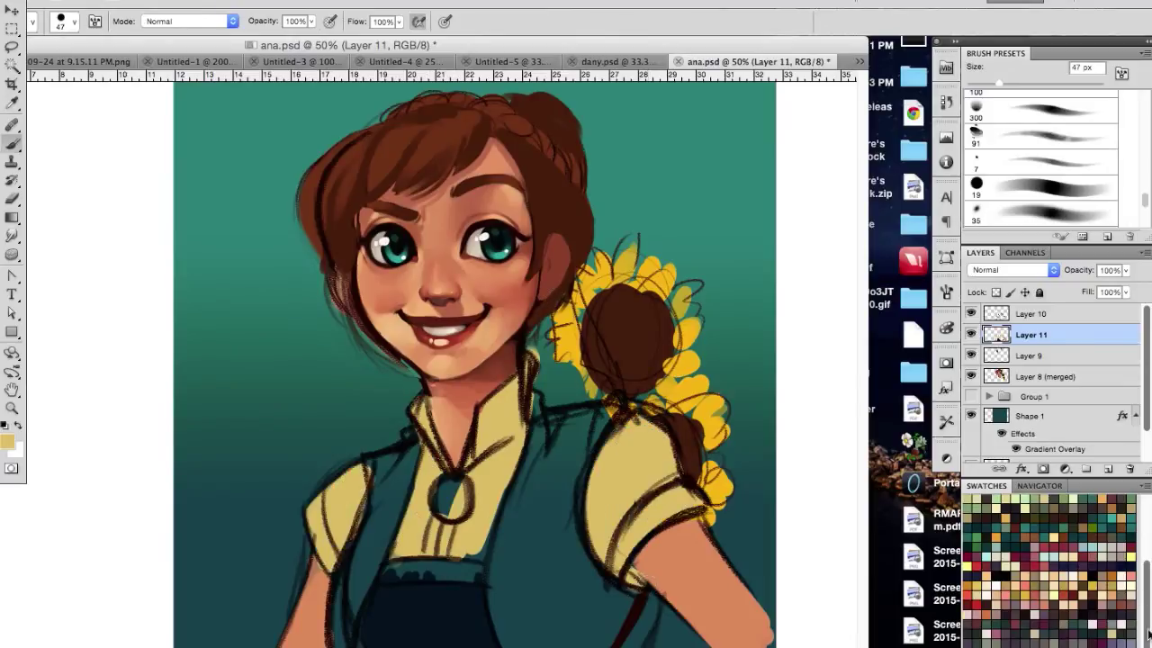
Paint the brown pendant and belt, and outline the collar and sleeves in dark brown with a 16 px brush.
{"action": "scroll", "coordinate": [1052, 576], "scroll_direction": "down", "scroll_amount": 2}
{"action": "left_click_drag", "start_coordinate": [450, 486], "coordinate": [454, 513]}
{"action": "left_click_drag", "start_coordinate": [387, 572], "coordinate": [476, 571]}
{"action": "scroll", "coordinate": [1053, 576], "scroll_direction": "up", "scroll_amount": 2}
{"action": "left_click_drag", "start_coordinate": [518, 368], "coordinate": [467, 468]}
{"action": "key", "text": "F5"}
{"action": "key", "text": "F5"}
{"action": "left_click_drag", "start_coordinate": [450, 396], "coordinate": [414, 468]}
{"action": "left_click_drag", "start_coordinate": [692, 490], "coordinate": [621, 585]}
{"action": "left_click_drag", "start_coordinate": [333, 493], "coordinate": [318, 501]}
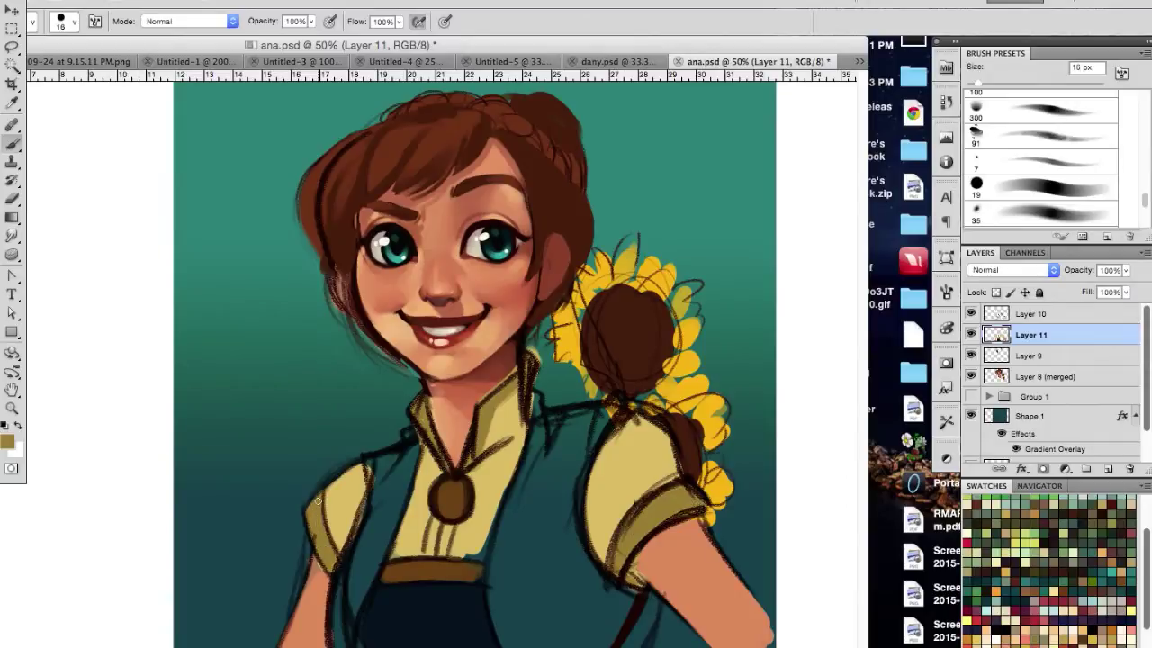
Paint the left and right sides of the vest green.
{"action": "scroll", "coordinate": [1053, 576], "scroll_direction": "up", "scroll_amount": 2}
{"action": "left_click", "coordinate": [1100, 504]}
{"action": "mouse_move", "coordinate": [539, 441]}
{"action": "left_mouse_down"}
{"action": "mouse_move", "coordinate": [558, 539]}
{"action": "mouse_move", "coordinate": [549, 630]}
{"action": "left_mouse_up"}
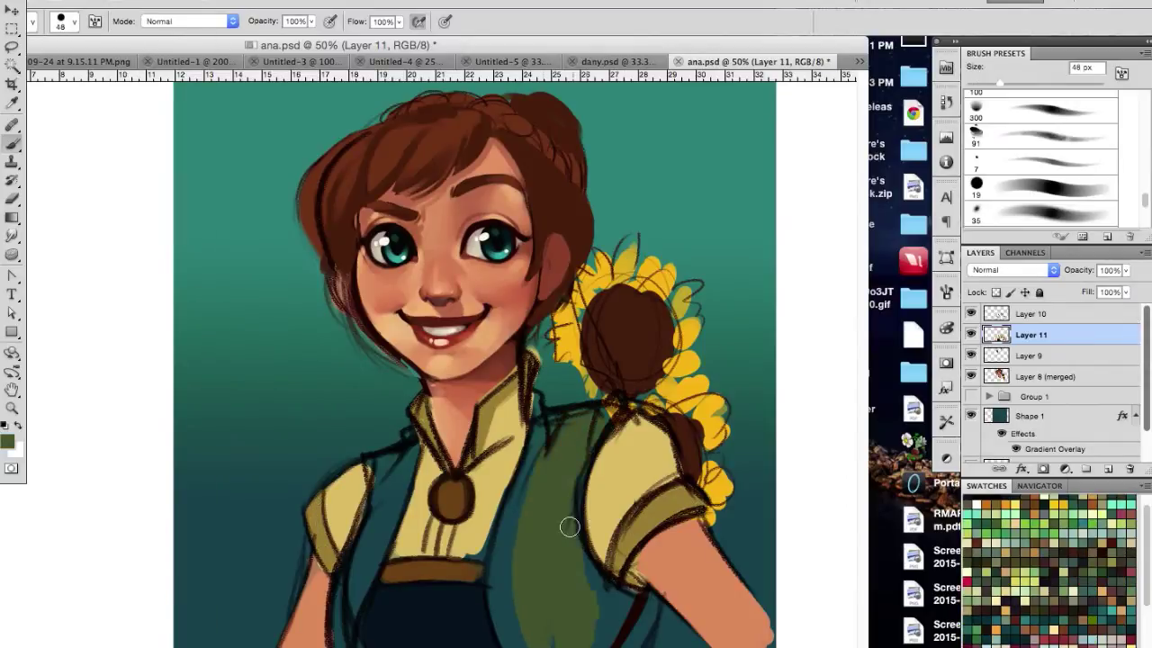
{"action": "left_click_drag", "start_coordinate": [504, 558], "coordinate": [530, 608]}
{"action": "left_click_drag", "start_coordinate": [405, 455], "coordinate": [340, 630]}
On a new layer, paint lighter brown over the left hair edge with a 10 px brush.
{"action": "key", "text": "l"}
{"action": "key", "text": "i"}
{"action": "left_click", "coordinate": [7, 440]}
{"action": "key", "text": "ctrl+plus"}
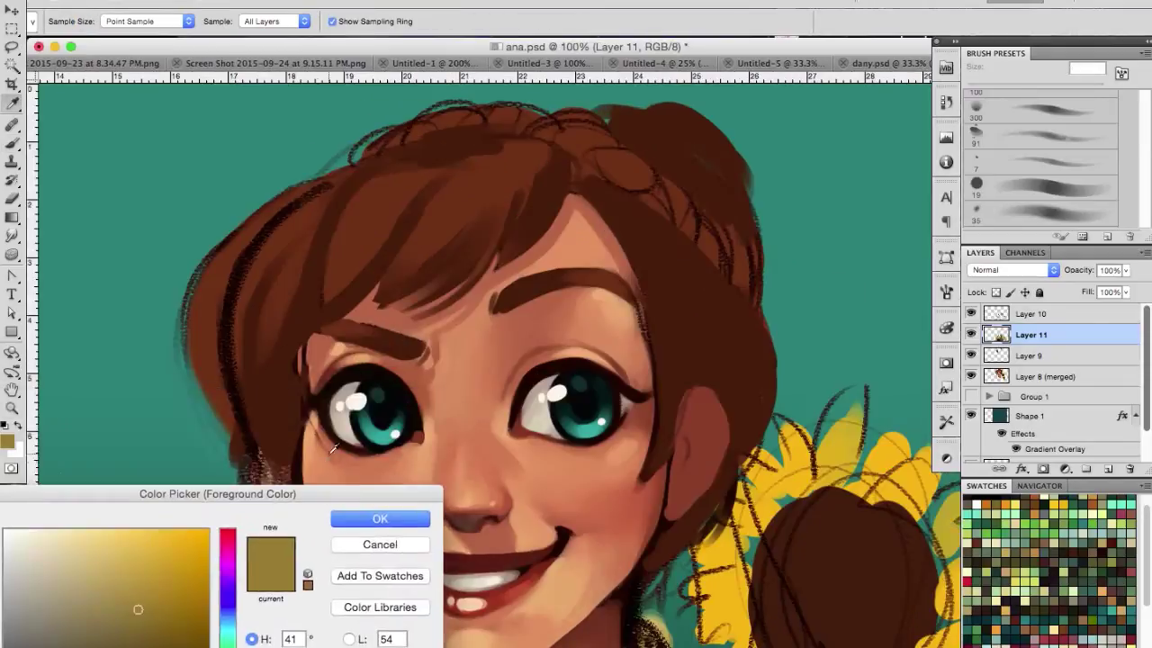
{"action": "left_click", "coordinate": [332, 450]}
{"action": "key", "text": "Return"}
{"action": "key", "text": "b"}
{"action": "key", "text": "ctrl+shift+alt+n"}
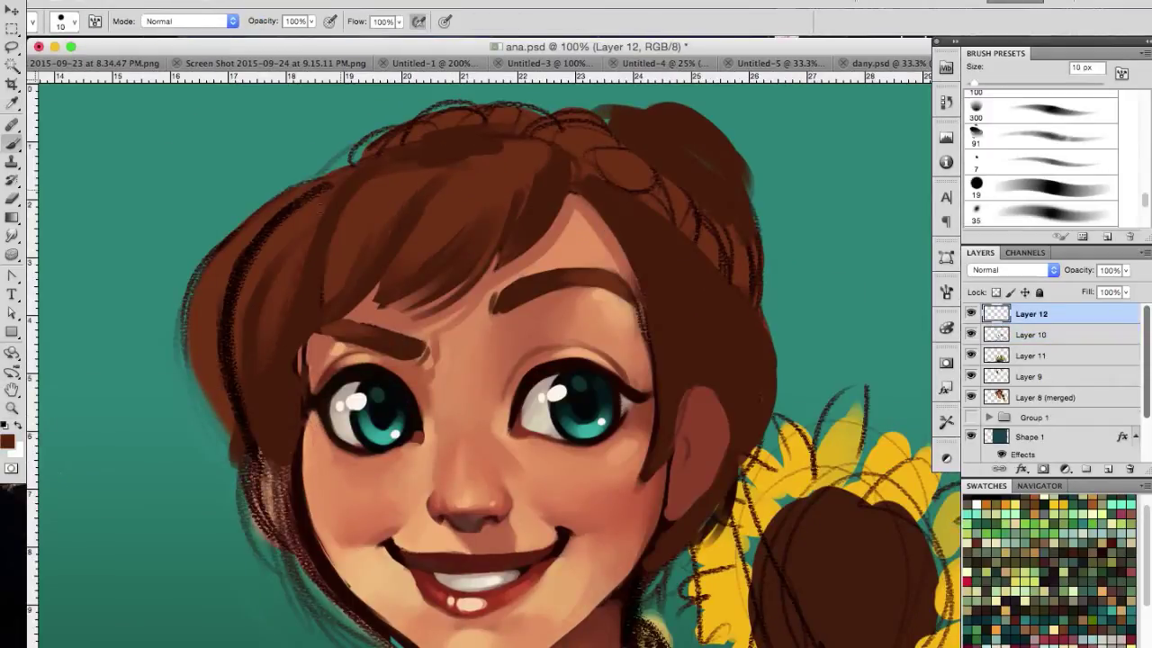
{"action": "left_click_drag", "start_coordinate": [315, 189], "coordinate": [232, 342]}
{"action": "left_click_drag", "start_coordinate": [293, 209], "coordinate": [243, 404]}
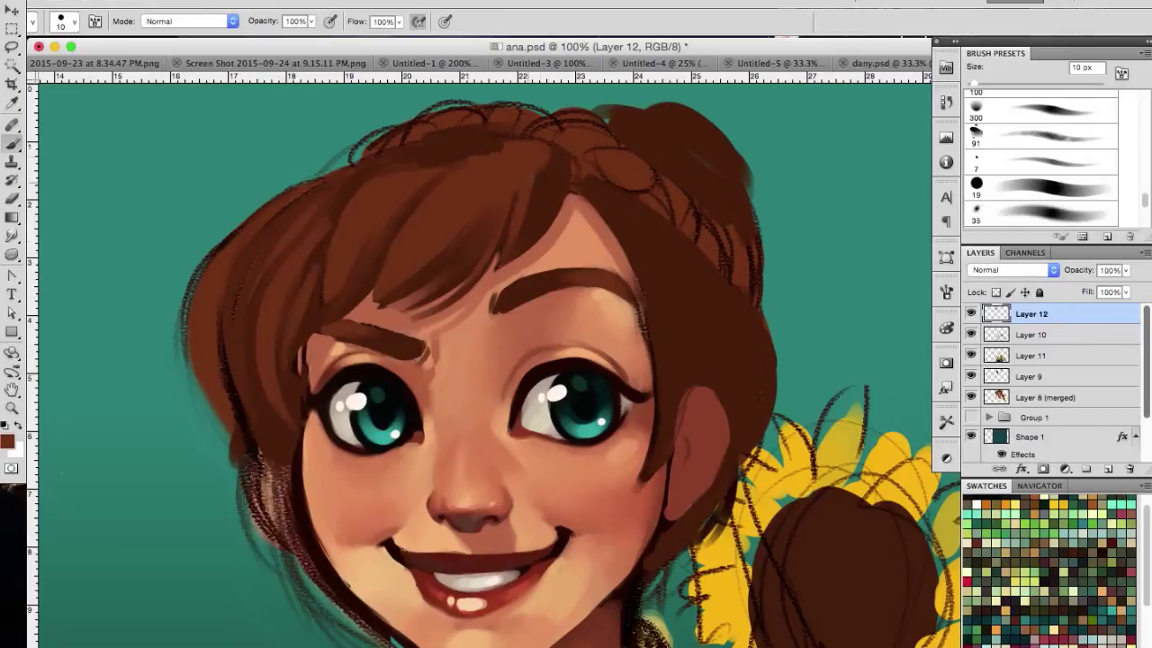
Paint brown over the hair near the right eyebrow, toward the ear, and at the top centre.
{"action": "left_click", "coordinate": [7, 440]}
{"action": "key", "text": "Return"}
{"action": "left_click_drag", "start_coordinate": [621, 225], "coordinate": [641, 378]}
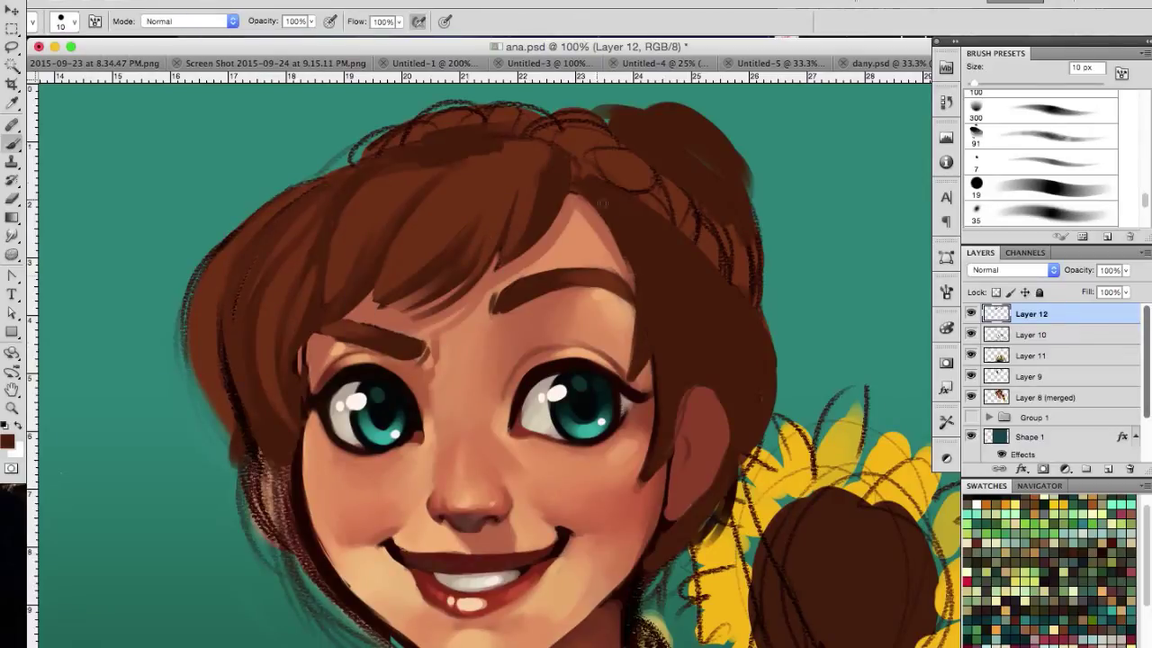
{"action": "left_click_drag", "start_coordinate": [632, 259], "coordinate": [612, 351]}
{"action": "mouse_move", "coordinate": [594, 173]}
{"action": "left_mouse_down"}
{"action": "mouse_move", "coordinate": [661, 355]}
{"action": "mouse_move", "coordinate": [666, 454]}
{"action": "left_mouse_up"}
{"action": "mouse_move", "coordinate": [761, 261]}
{"action": "left_mouse_down"}
{"action": "mouse_move", "coordinate": [720, 316]}
{"action": "mouse_move", "coordinate": [735, 394]}
{"action": "left_mouse_up"}
{"action": "mouse_move", "coordinate": [551, 151]}
{"action": "left_mouse_down"}
{"action": "mouse_move", "coordinate": [529, 254]}
{"action": "mouse_move", "coordinate": [536, 226]}
{"action": "left_mouse_up"}
Add lighter orange strands across the top-right and top-centre hair.
{"action": "left_click", "coordinate": [7, 440]}
{"action": "key", "text": "Return"}
{"action": "left_click", "coordinate": [7, 440]}
{"action": "key", "text": "Return"}
{"action": "left_click_drag", "start_coordinate": [551, 153], "coordinate": [531, 234]}
{"action": "left_click_drag", "start_coordinate": [593, 178], "coordinate": [645, 270]}
{"action": "mouse_move", "coordinate": [680, 234]}
{"action": "left_mouse_down"}
{"action": "mouse_move", "coordinate": [675, 306]}
{"action": "mouse_move", "coordinate": [667, 300]}
{"action": "mouse_move", "coordinate": [652, 342]}
{"action": "left_mouse_up"}
{"action": "left_click_drag", "start_coordinate": [565, 160], "coordinate": [503, 268]}
Highlight the right-side hair strands in orange and add more top-centre strands.
{"action": "left_click_drag", "start_coordinate": [686, 328], "coordinate": [650, 472]}
{"action": "left_click_drag", "start_coordinate": [761, 279], "coordinate": [728, 365]}
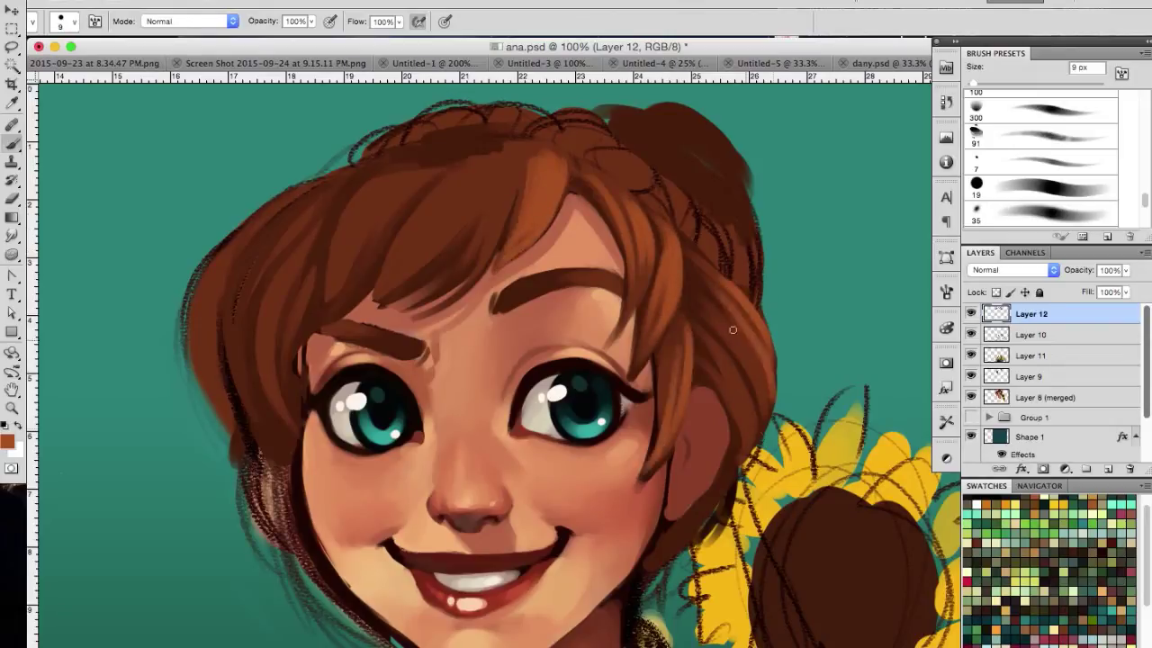
{"action": "left_click_drag", "start_coordinate": [763, 320], "coordinate": [727, 398]}
{"action": "left_click_drag", "start_coordinate": [758, 341], "coordinate": [710, 428]}
{"action": "left_click_drag", "start_coordinate": [614, 184], "coordinate": [650, 209]}
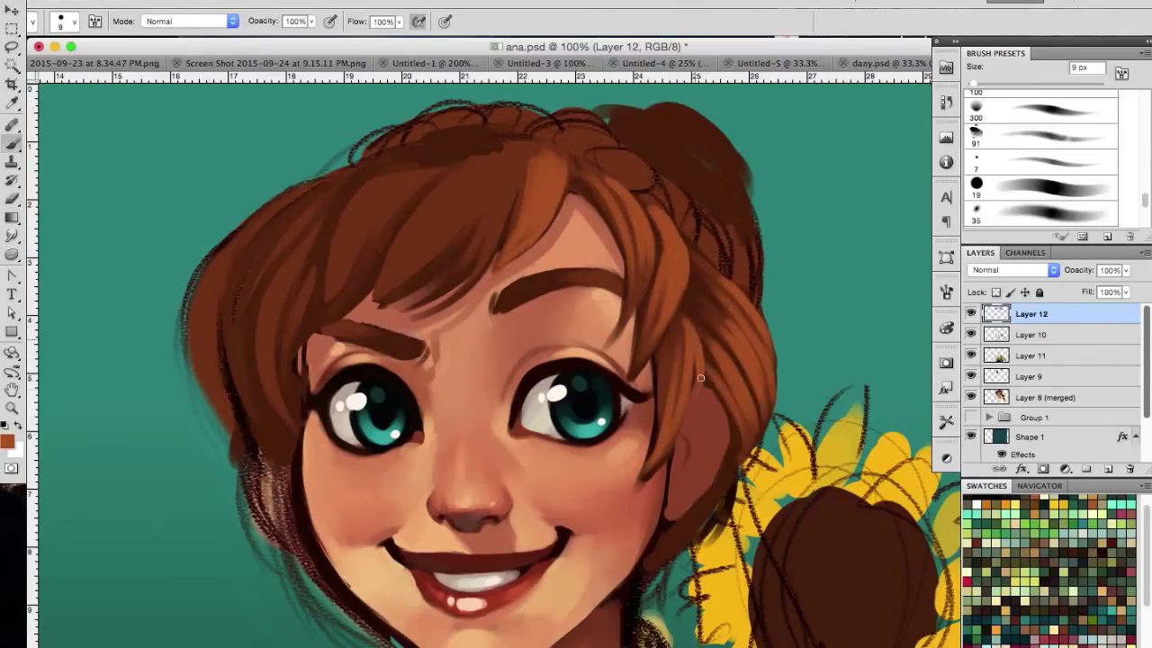
{"action": "left_click_drag", "start_coordinate": [700, 378], "coordinate": [673, 439]}
{"action": "left_click_drag", "start_coordinate": [572, 133], "coordinate": [529, 200]}
{"action": "left_click_drag", "start_coordinate": [518, 150], "coordinate": [467, 284]}
Fill out dark strands across the crown and sides using 60 px and 42 px brushes.
{"action": "left_click", "coordinate": [6, 441]}
{"action": "left_click", "coordinate": [381, 414]}
{"action": "scroll", "coordinate": [1043, 162], "scroll_direction": "down", "scroll_amount": 3}
{"action": "left_click", "coordinate": [1044, 146]}
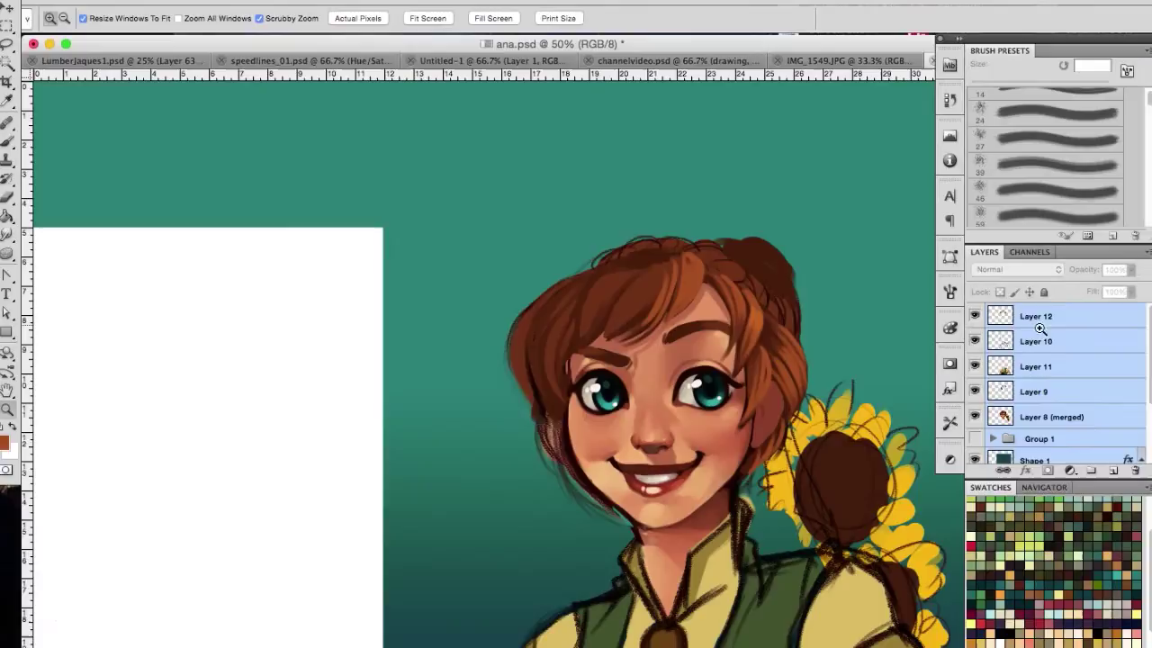
{"action": "mouse_move", "coordinate": [594, 252]}
{"action": "left_mouse_down"}
{"action": "mouse_move", "coordinate": [792, 261]}
{"action": "mouse_move", "coordinate": [585, 243]}
{"action": "mouse_move", "coordinate": [549, 292]}
{"action": "left_mouse_up"}
{"action": "left_click", "coordinate": [55, 18]}
{"action": "key", "text": "Return"}
{"action": "mouse_move", "coordinate": [801, 288]}
{"action": "left_mouse_down"}
{"action": "mouse_move", "coordinate": [805, 347]}
{"action": "mouse_move", "coordinate": [727, 246]}
{"action": "mouse_move", "coordinate": [657, 216]}
{"action": "left_mouse_up"}
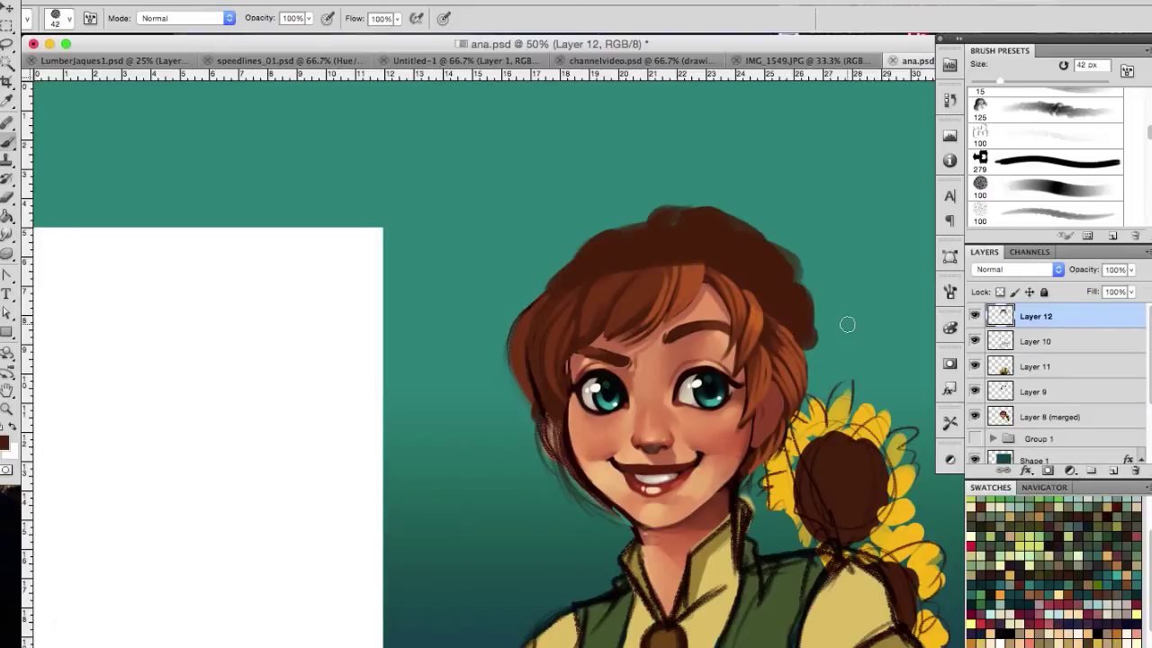
Lighten the neck with a small peach stroke using a 17 px brush.
{"action": "left_click", "coordinate": [5, 441]}
{"action": "left_click", "coordinate": [380, 416]}
{"action": "left_click", "coordinate": [55, 18]}
{"action": "key", "text": "Return"}
{"action": "left_click_drag", "start_coordinate": [673, 537], "coordinate": [651, 553]}
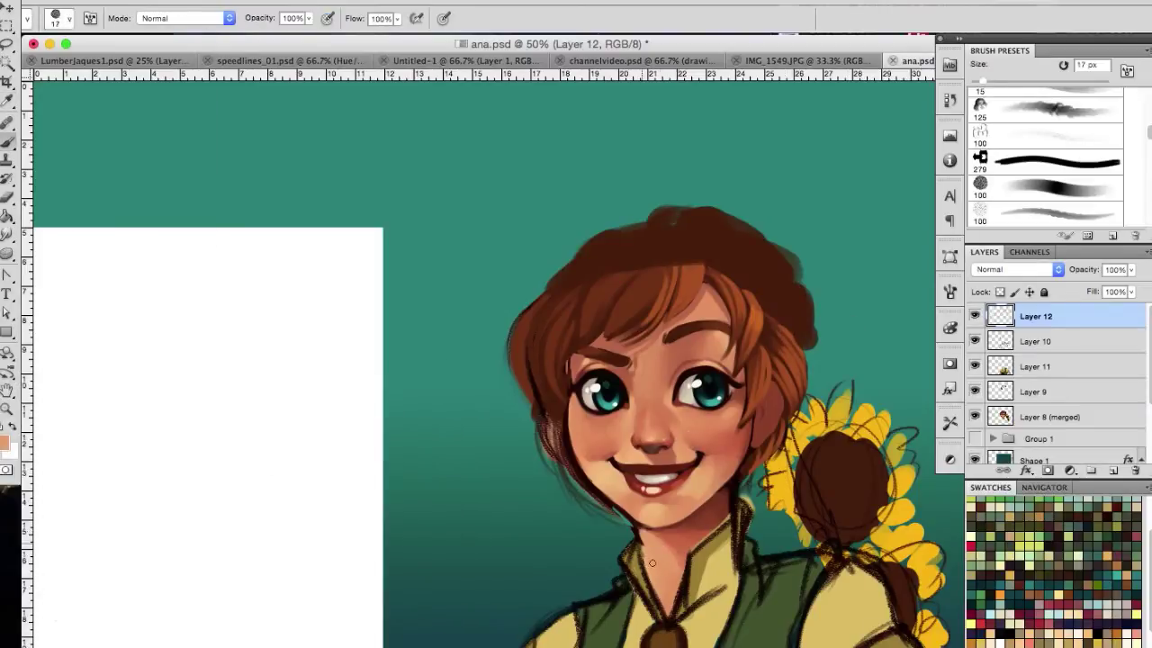
{"action": "left_click", "coordinate": [55, 18]}
{"action": "key", "text": "Return"}
Darken the left side of the hair with a darker brown at 13 px.
{"action": "left_click", "coordinate": [611, 272], "text": "alt"}
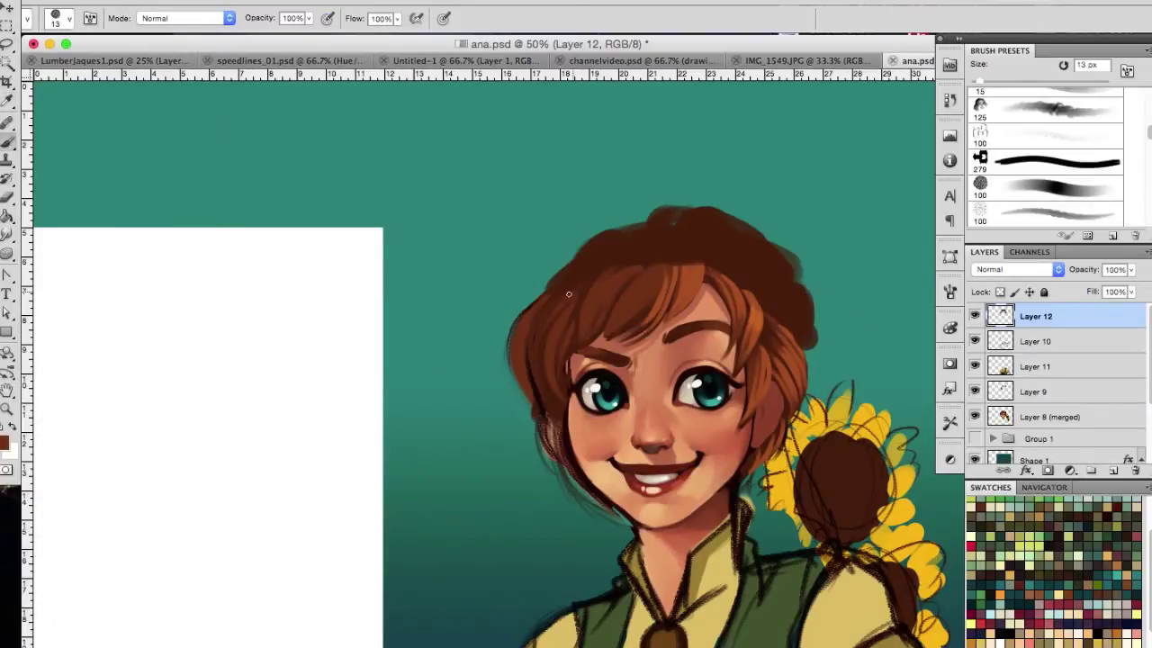
{"action": "left_click", "coordinate": [4, 440]}
{"action": "left_click", "coordinate": [381, 416]}
{"action": "left_click_drag", "start_coordinate": [544, 293], "coordinate": [513, 400]}
{"action": "left_click", "coordinate": [4, 441]}
{"action": "key", "text": "Return"}
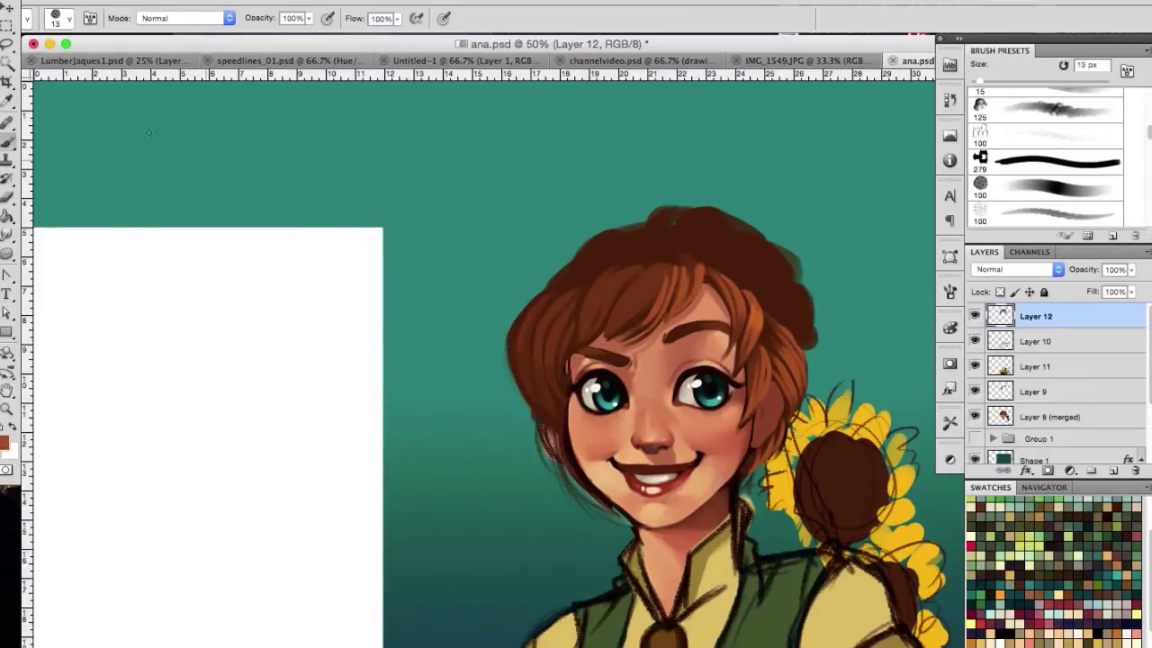
Add small hair strokes while adjusting the brush from 25 to 41 to 11 px.
{"action": "left_click", "coordinate": [60, 18]}
{"action": "left_click_drag", "start_coordinate": [49, 61], "coordinate": [30, 61]}
{"action": "left_click", "coordinate": [60, 18]}
{"action": "left_click", "coordinate": [59, 18]}
{"action": "left_click_drag", "start_coordinate": [540, 324], "coordinate": [543, 369]}
{"action": "left_click", "coordinate": [60, 18]}
{"action": "left_click_drag", "start_coordinate": [31, 61], "coordinate": [36, 62]}
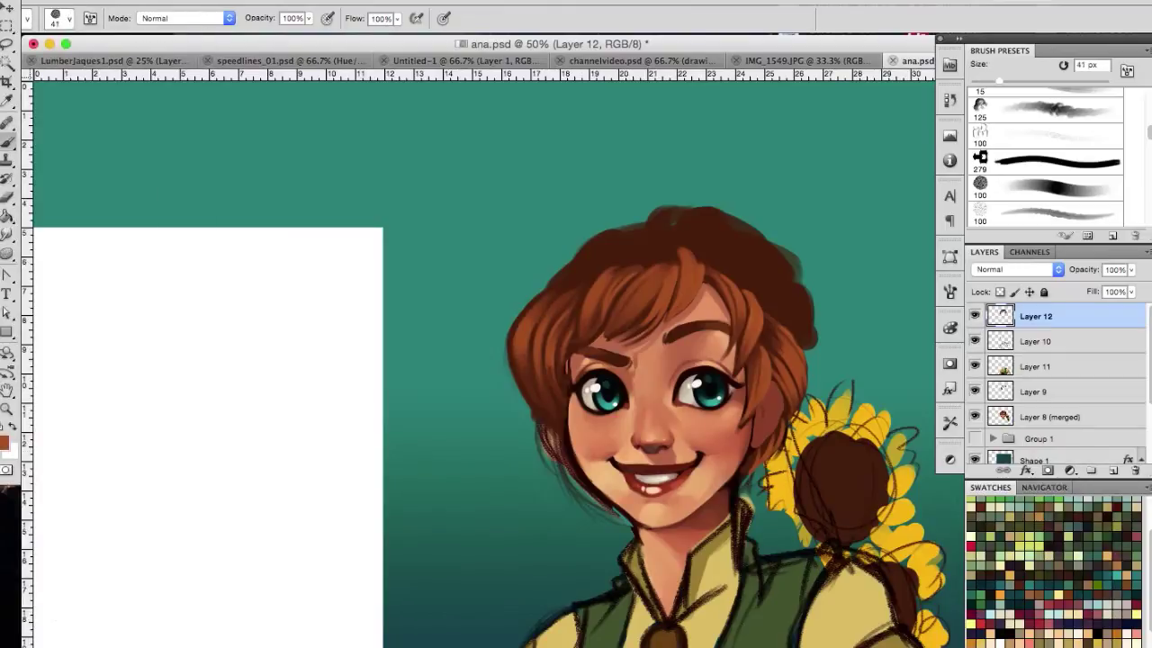
{"action": "key", "text": "Tab"}
{"action": "key", "text": "Tab"}
{"action": "left_click", "coordinate": [59, 18]}
{"action": "left_click_drag", "start_coordinate": [36, 61], "coordinate": [30, 61]}
{"action": "left_click", "coordinate": [59, 18]}
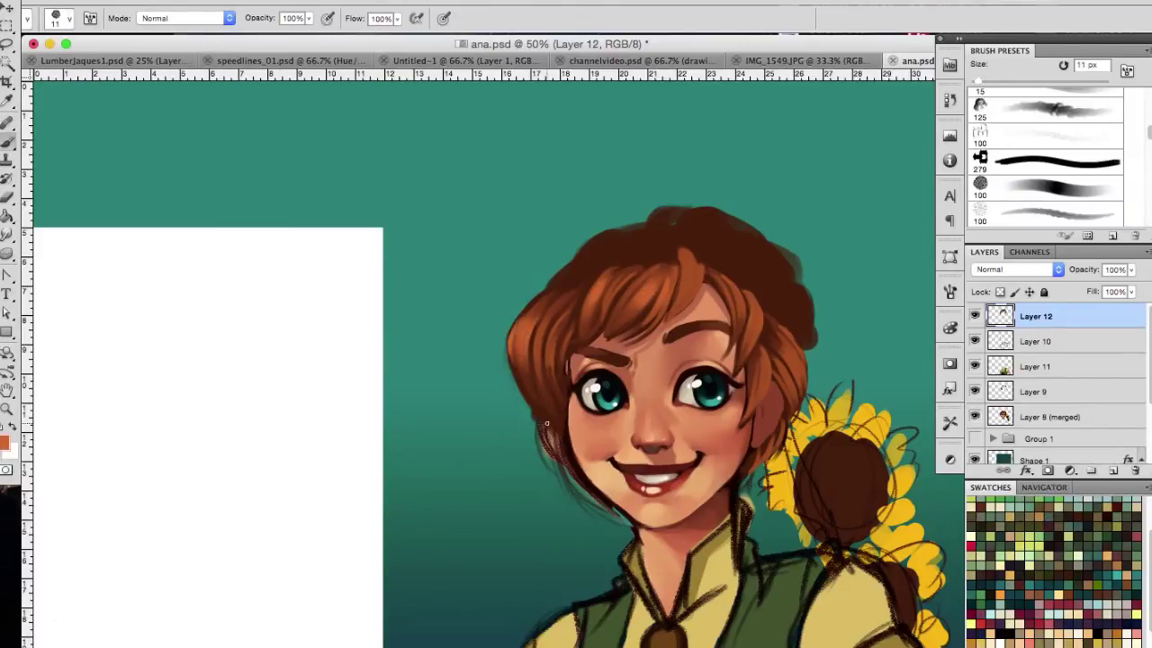
Paint dark brown strands using colours sampled from the hair.
{"action": "left_click", "coordinate": [580, 422], "text": "alt"}
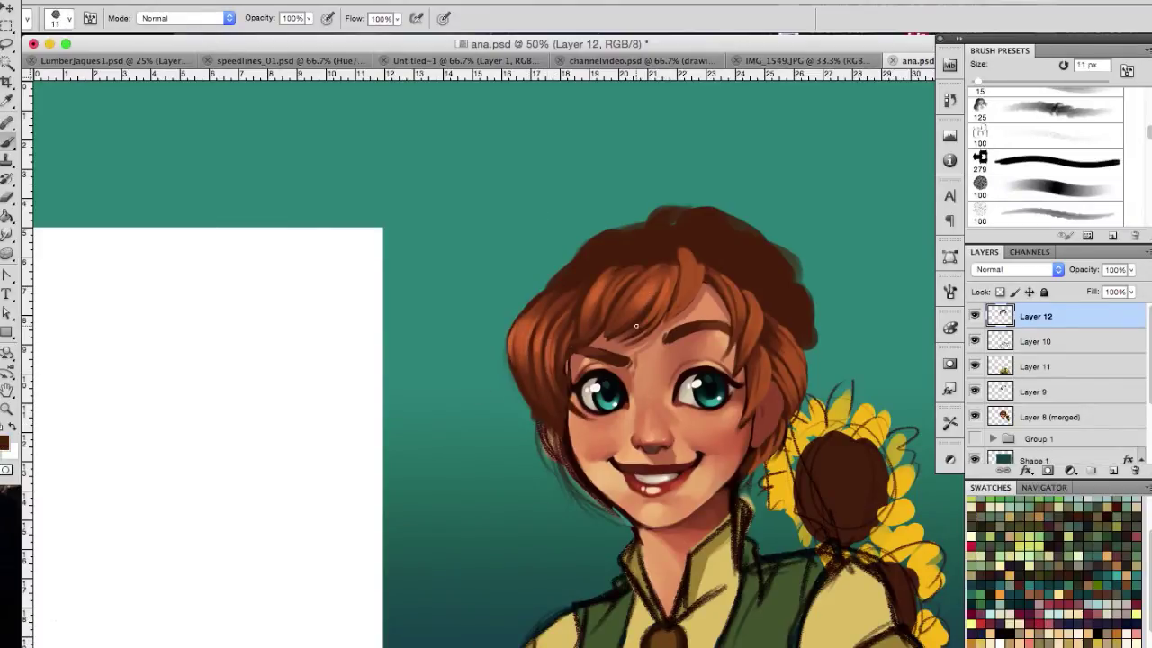
{"action": "left_click_drag", "start_coordinate": [617, 268], "coordinate": [599, 308]}
{"action": "left_click_drag", "start_coordinate": [663, 266], "coordinate": [673, 288]}
{"action": "left_click", "coordinate": [683, 262], "text": "alt"}
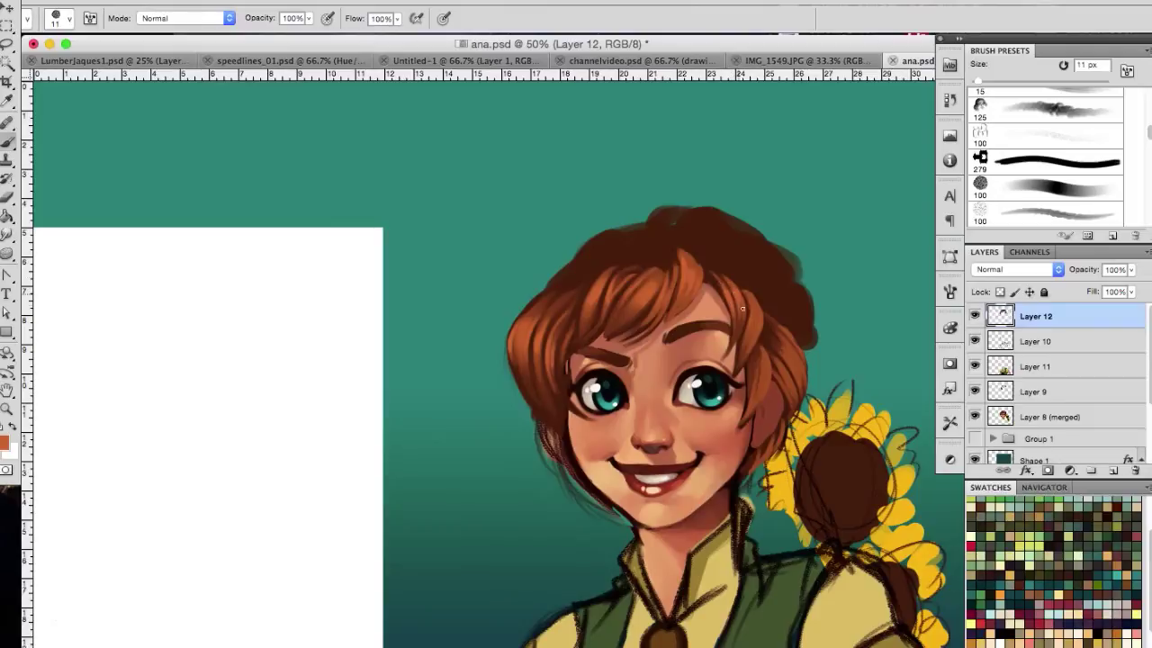
{"action": "left_click", "coordinate": [55, 18]}
Paint dark brown braid texture across the top-right hair with a 9 px brush.
{"action": "left_click_drag", "start_coordinate": [25, 62], "coordinate": [43, 62]}
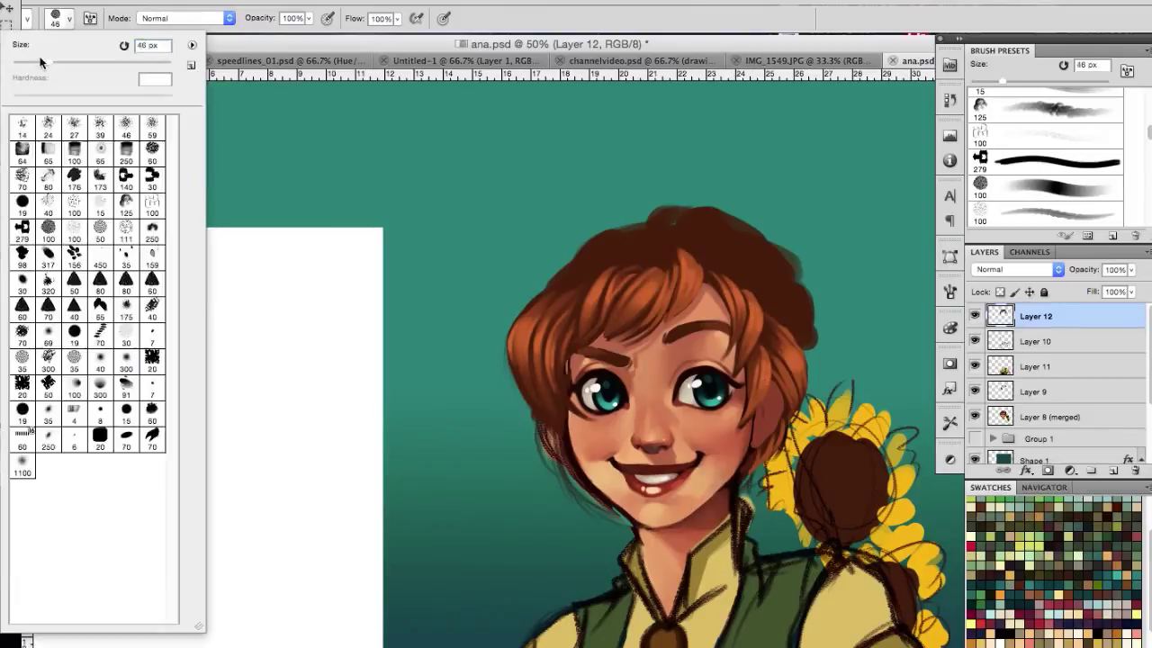
{"action": "key", "text": "Return"}
{"action": "key", "text": "bracketleft"}
{"action": "key", "text": "bracketleft"}
{"action": "key", "text": "bracketleft"}
{"action": "left_click", "coordinate": [600, 337], "text": "alt"}
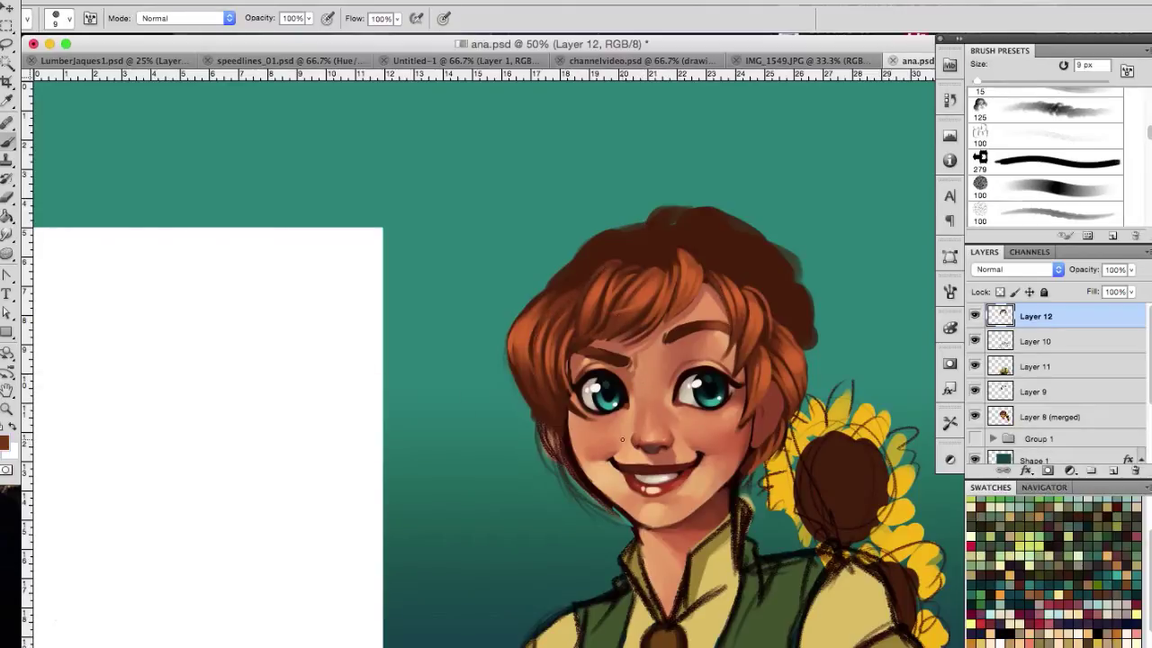
{"action": "mouse_move", "coordinate": [727, 259]}
{"action": "left_mouse_down"}
{"action": "mouse_move", "coordinate": [697, 245]}
{"action": "mouse_move", "coordinate": [716, 232]}
{"action": "left_mouse_up"}
{"action": "mouse_move", "coordinate": [761, 278]}
{"action": "left_mouse_down"}
{"action": "mouse_move", "coordinate": [743, 248]}
{"action": "mouse_move", "coordinate": [781, 297]}
{"action": "left_mouse_up"}
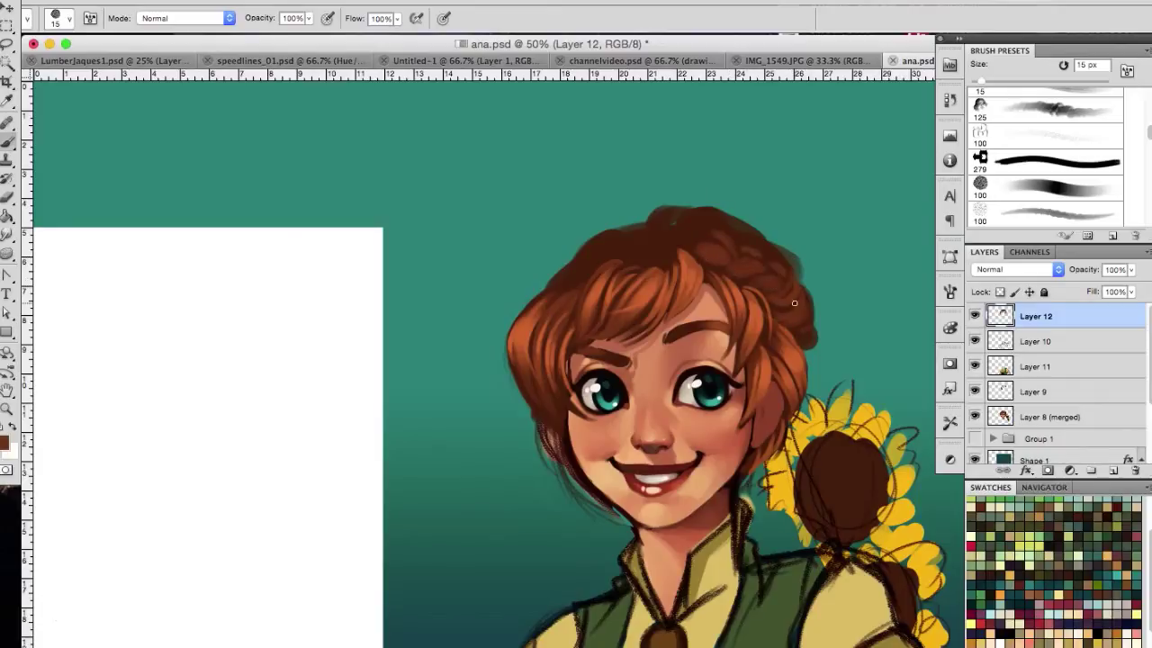
Adjust the dark brown colour, sample the hair's orange-brown and set a 12 px brush.
{"action": "left_click", "coordinate": [5, 440]}
{"action": "key", "text": "Return"}
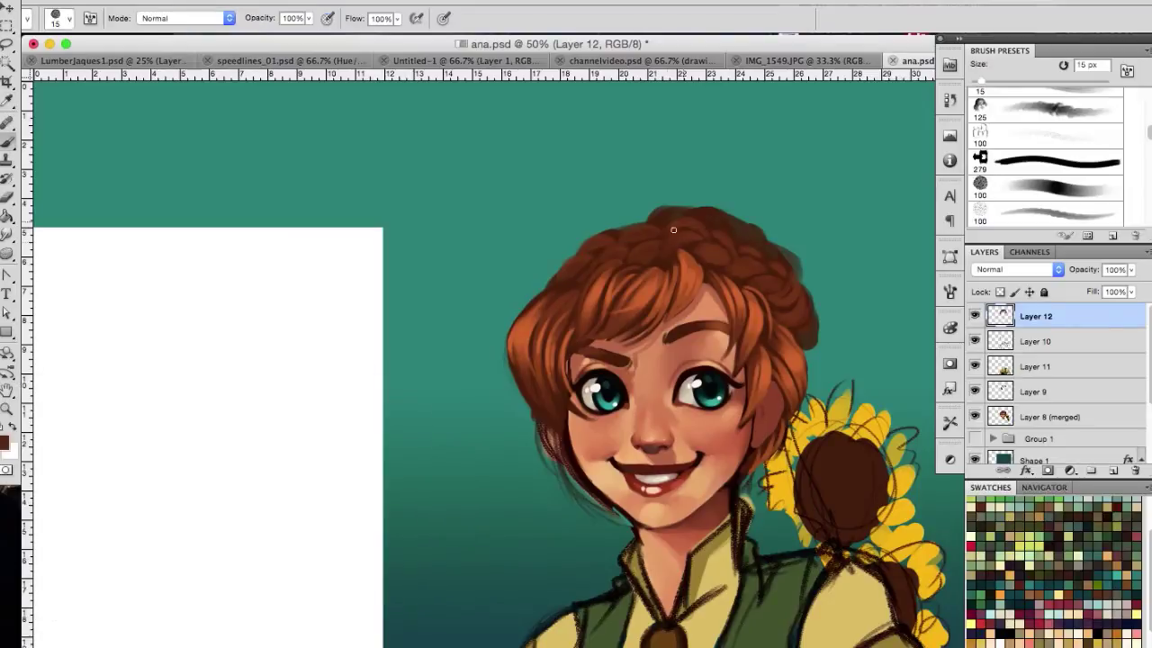
{"action": "left_click", "coordinate": [745, 369], "text": "alt"}
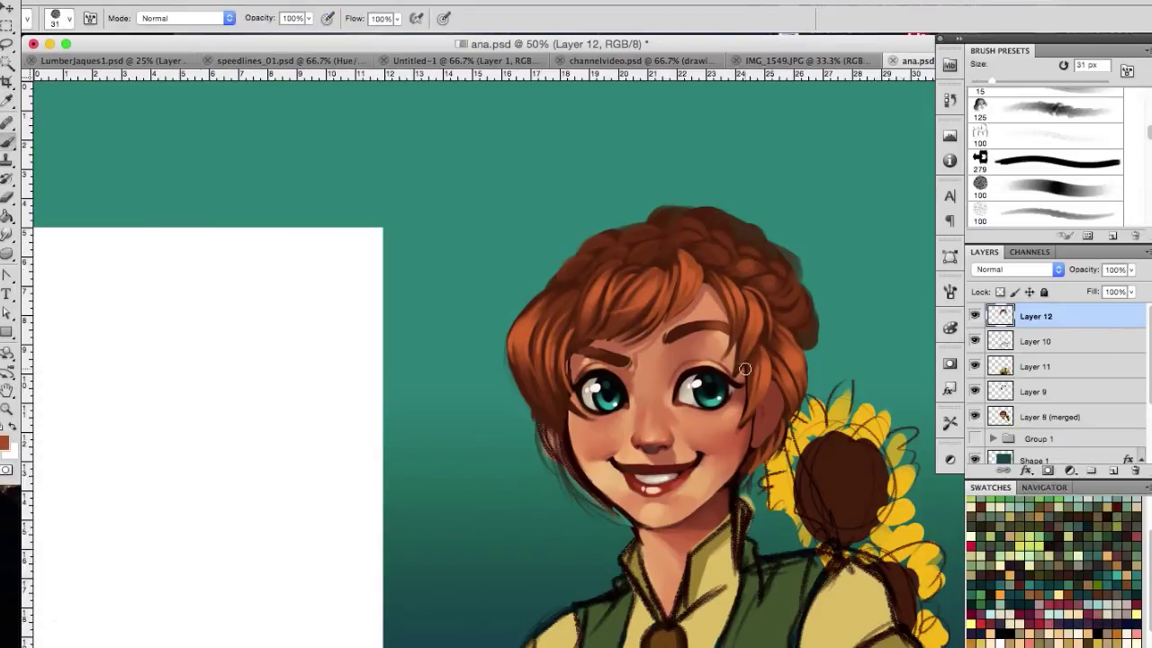
{"action": "left_click", "coordinate": [60, 18]}
{"action": "type", "text": "12"}
{"action": "key", "text": "Return"}
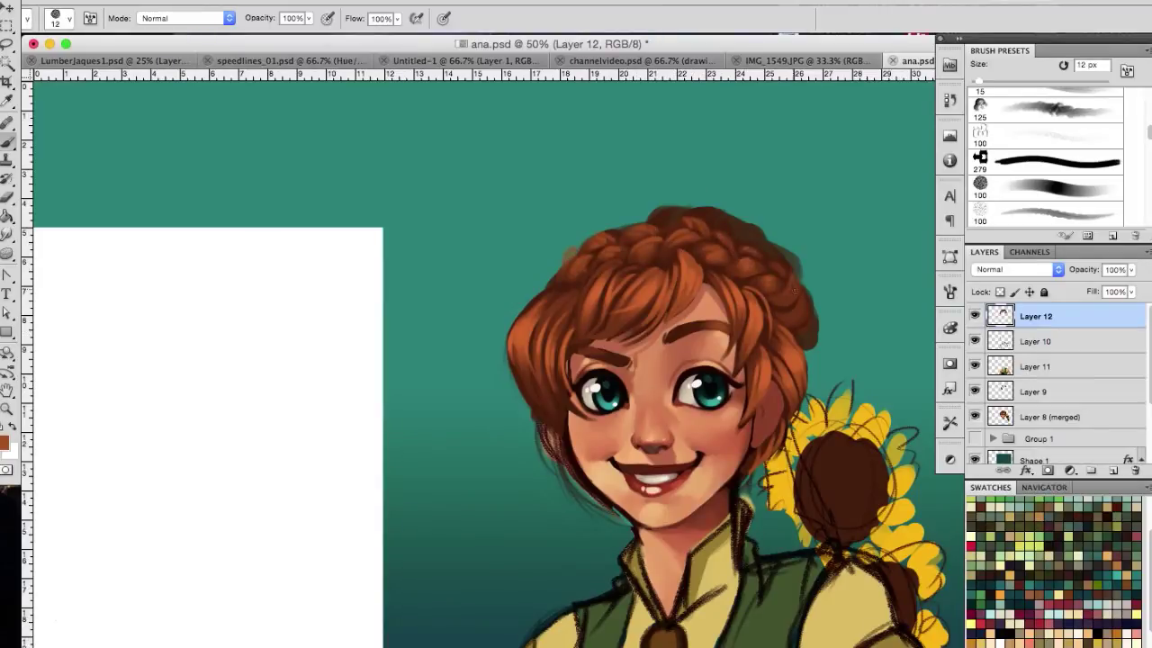
Paint khaki strokes along the collar, darken its edge in red, and shade the neck on a new layer.
{"action": "left_click", "coordinate": [720, 540], "text": "alt"}
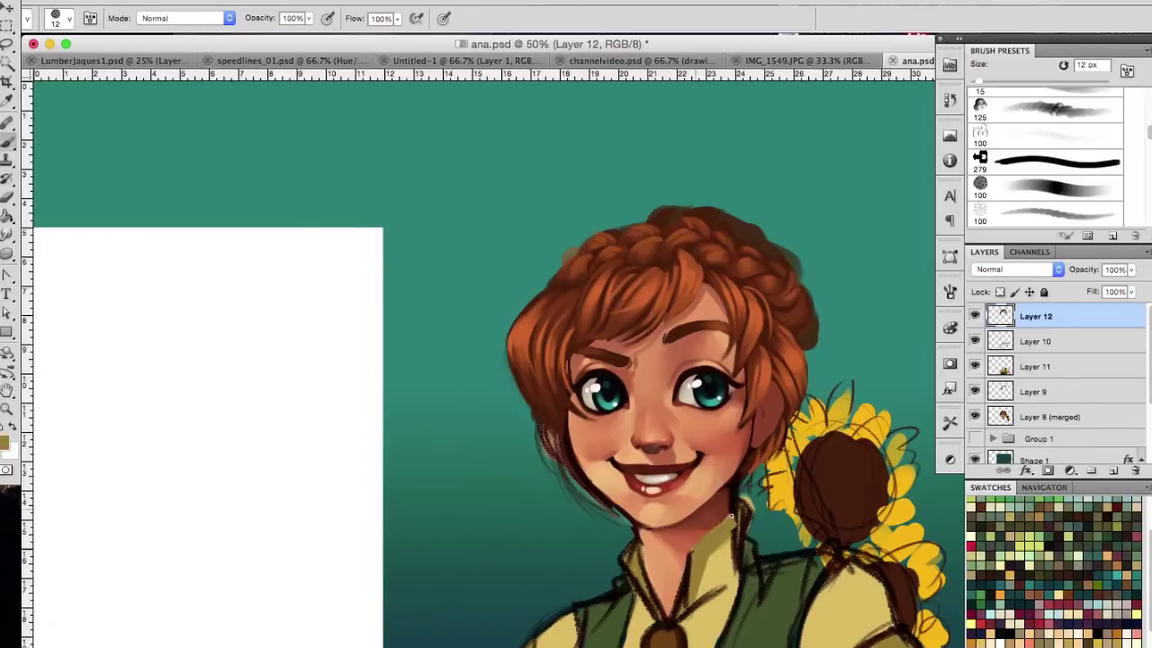
{"action": "left_click_drag", "start_coordinate": [745, 500], "coordinate": [733, 531]}
{"action": "left_click_drag", "start_coordinate": [691, 558], "coordinate": [680, 626]}
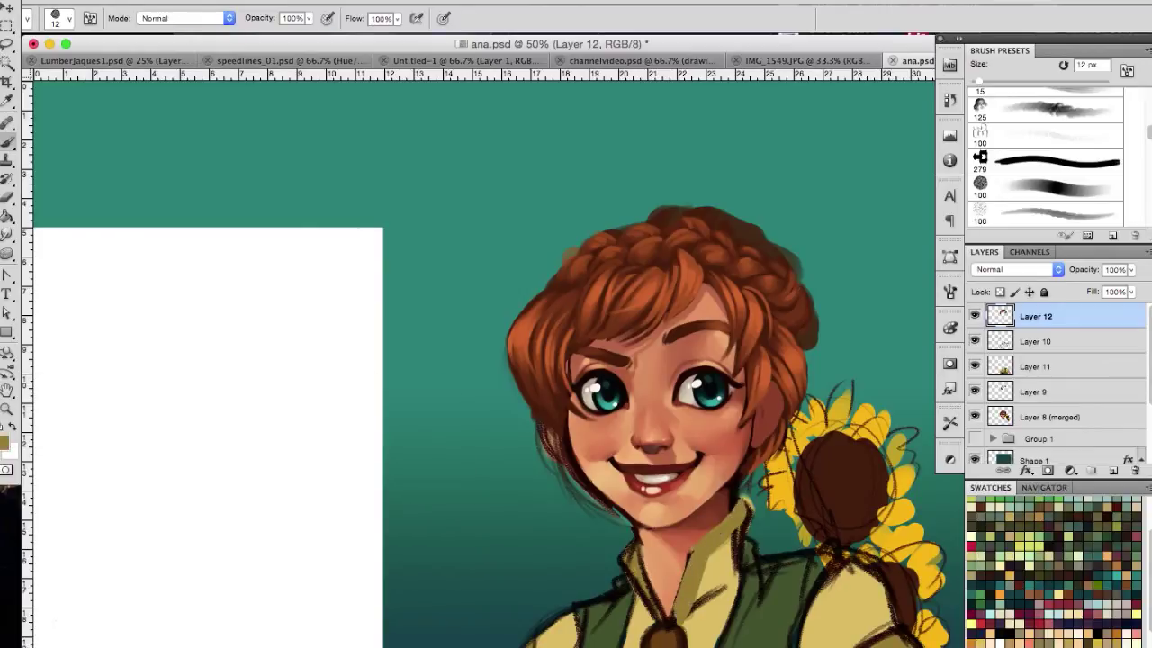
{"action": "left_click", "coordinate": [733, 356], "text": "alt"}
{"action": "left_click", "coordinate": [676, 477], "text": "alt"}
{"action": "mouse_move", "coordinate": [688, 544]}
{"action": "left_mouse_down"}
{"action": "mouse_move", "coordinate": [673, 613]}
{"action": "mouse_move", "coordinate": [638, 568]}
{"action": "left_mouse_up"}
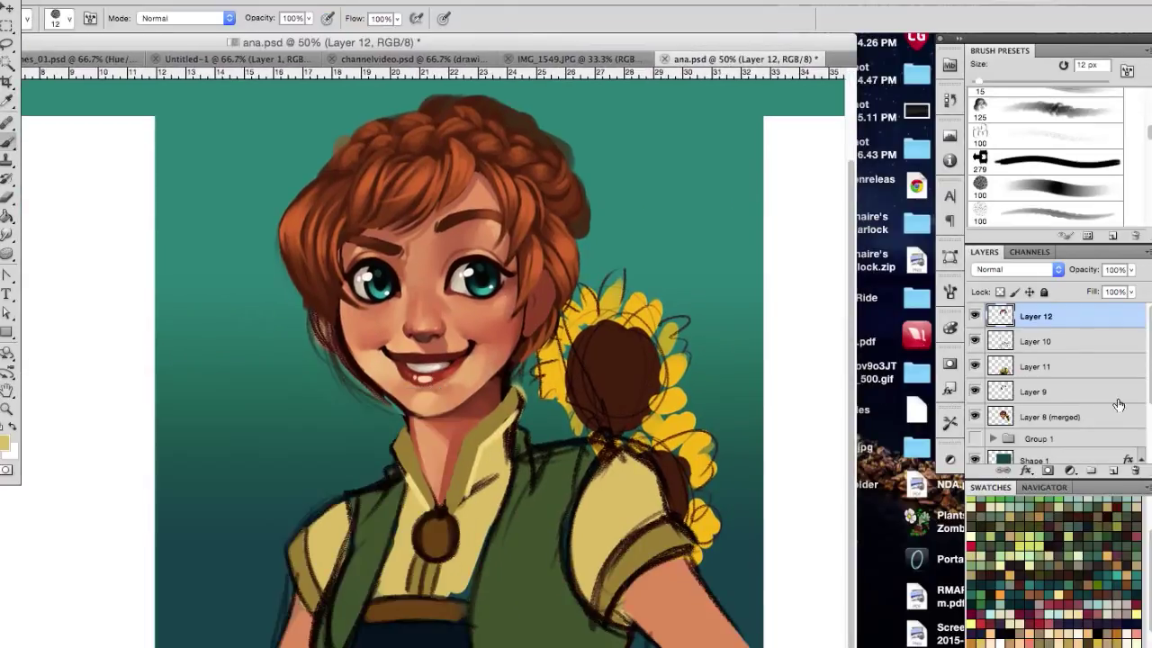
{"action": "left_click", "coordinate": [1113, 471]}
{"action": "left_click_drag", "start_coordinate": [504, 396], "coordinate": [455, 598]}
Set Layer 13 to Multiply and shade the neck and shirt with a 69 px soft brush.
{"action": "left_click", "coordinate": [1015, 269]}
{"action": "left_click", "coordinate": [1008, 310]}
{"action": "scroll", "coordinate": [1044, 158], "scroll_direction": "down", "scroll_amount": 2}
{"action": "left_click", "coordinate": [1044, 147]}
{"action": "left_click_drag", "start_coordinate": [490, 472], "coordinate": [450, 585]}
{"action": "mouse_move", "coordinate": [555, 637]}
{"action": "left_mouse_down"}
{"action": "mouse_move", "coordinate": [450, 567]}
{"action": "mouse_move", "coordinate": [558, 612]}
{"action": "left_mouse_up"}
{"action": "scroll", "coordinate": [558, 612], "scroll_direction": "down", "scroll_amount": 1}
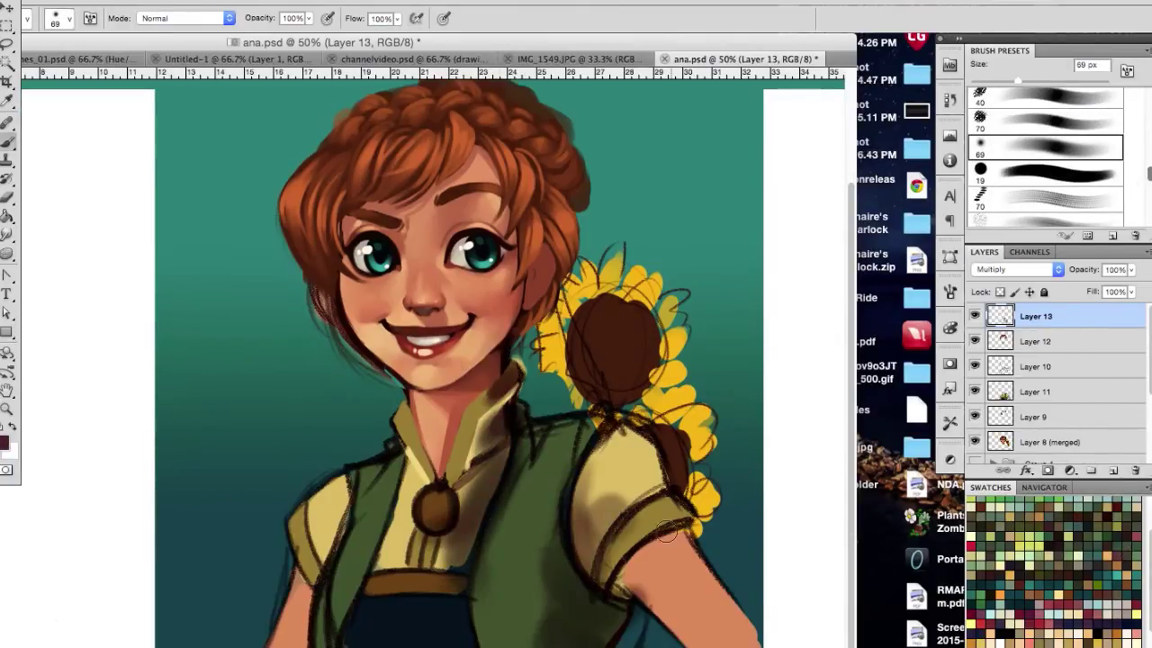
{"action": "left_click_drag", "start_coordinate": [576, 558], "coordinate": [775, 635]}
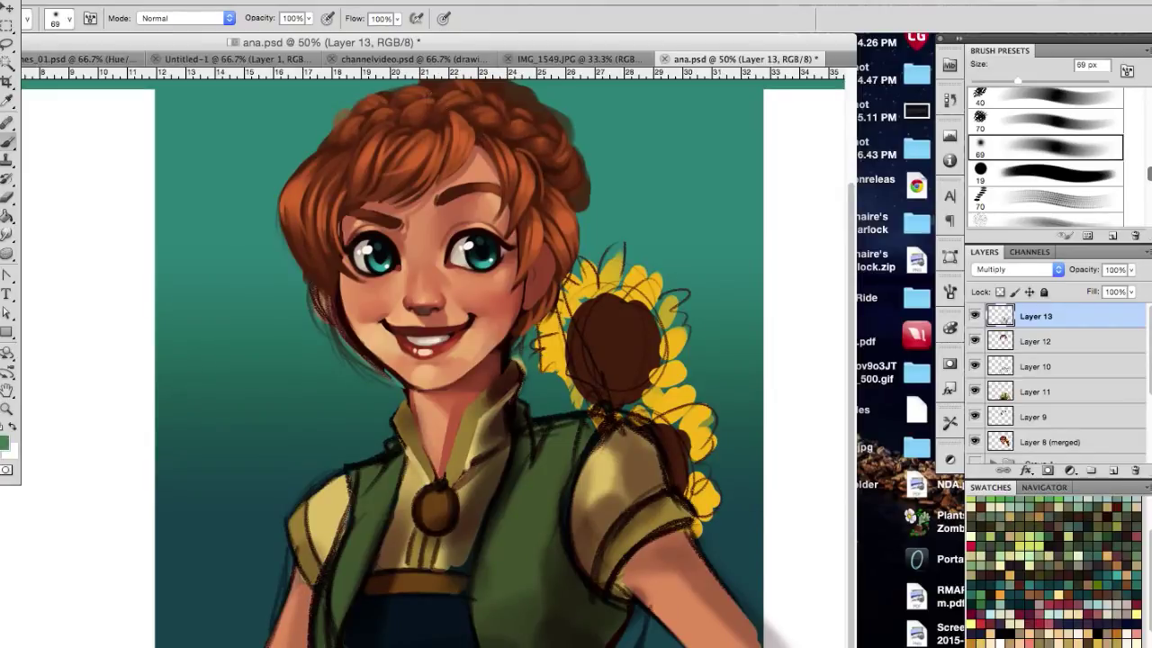
Paint the vest in green and olive, with darker olive on its lower part.
{"action": "left_click_drag", "start_coordinate": [483, 634], "coordinate": [526, 419]}
{"action": "left_click_drag", "start_coordinate": [403, 446], "coordinate": [329, 643]}
{"action": "left_click", "coordinate": [5, 441]}
{"action": "left_click", "coordinate": [98, 534]}
{"action": "left_click", "coordinate": [381, 416]}
{"action": "mouse_move", "coordinate": [504, 567]}
{"action": "left_mouse_down"}
{"action": "mouse_move", "coordinate": [567, 432]}
{"action": "mouse_move", "coordinate": [558, 540]}
{"action": "left_mouse_up"}
{"action": "left_click_drag", "start_coordinate": [540, 422], "coordinate": [551, 506]}
{"action": "left_click", "coordinate": [4, 441]}
{"action": "left_click", "coordinate": [111, 539]}
{"action": "left_click", "coordinate": [380, 417]}
{"action": "mouse_move", "coordinate": [531, 585]}
{"action": "left_mouse_down"}
{"action": "mouse_move", "coordinate": [612, 634]}
{"action": "mouse_move", "coordinate": [501, 604]}
{"action": "mouse_move", "coordinate": [562, 576]}
{"action": "left_mouse_up"}
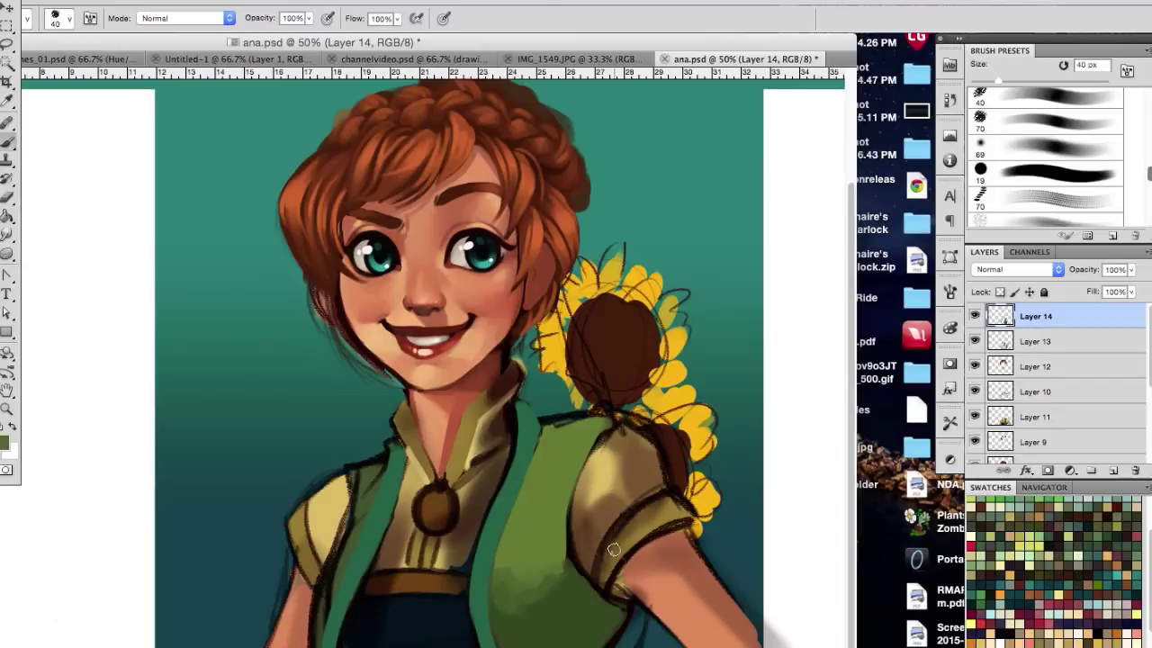
Paint the right shoulder sleeve tan and the right vest edge dark green at 16 px.
{"action": "left_click", "coordinate": [4, 441]}
{"action": "left_click", "coordinate": [381, 417]}
{"action": "mouse_move", "coordinate": [621, 449]}
{"action": "left_mouse_down"}
{"action": "mouse_move", "coordinate": [580, 527]}
{"action": "mouse_move", "coordinate": [643, 477]}
{"action": "left_mouse_up"}
{"action": "left_click", "coordinate": [55, 18]}
{"action": "mouse_move", "coordinate": [590, 423]}
{"action": "left_mouse_down"}
{"action": "mouse_move", "coordinate": [576, 540]}
{"action": "mouse_move", "coordinate": [603, 603]}
{"action": "left_mouse_up"}
{"action": "left_click", "coordinate": [584, 454], "text": "alt"}
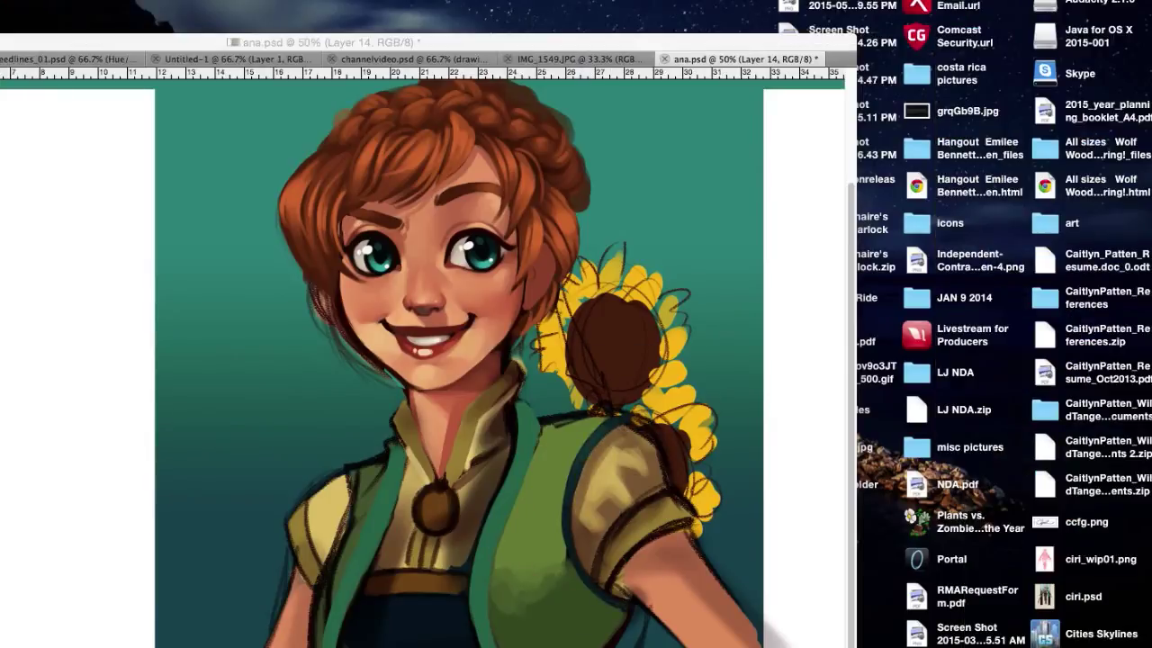
Highlight the right sleeve, fill the lower arm with salmon skin tone, and repaint the cuff olive.
{"action": "left_click_drag", "start_coordinate": [589, 558], "coordinate": [605, 534]}
{"action": "left_click_drag", "start_coordinate": [608, 494], "coordinate": [629, 473]}
{"action": "mouse_move", "coordinate": [600, 511]}
{"action": "left_mouse_down"}
{"action": "mouse_move", "coordinate": [652, 454]}
{"action": "mouse_move", "coordinate": [621, 504]}
{"action": "mouse_move", "coordinate": [630, 446]}
{"action": "mouse_move", "coordinate": [643, 491]}
{"action": "left_mouse_up"}
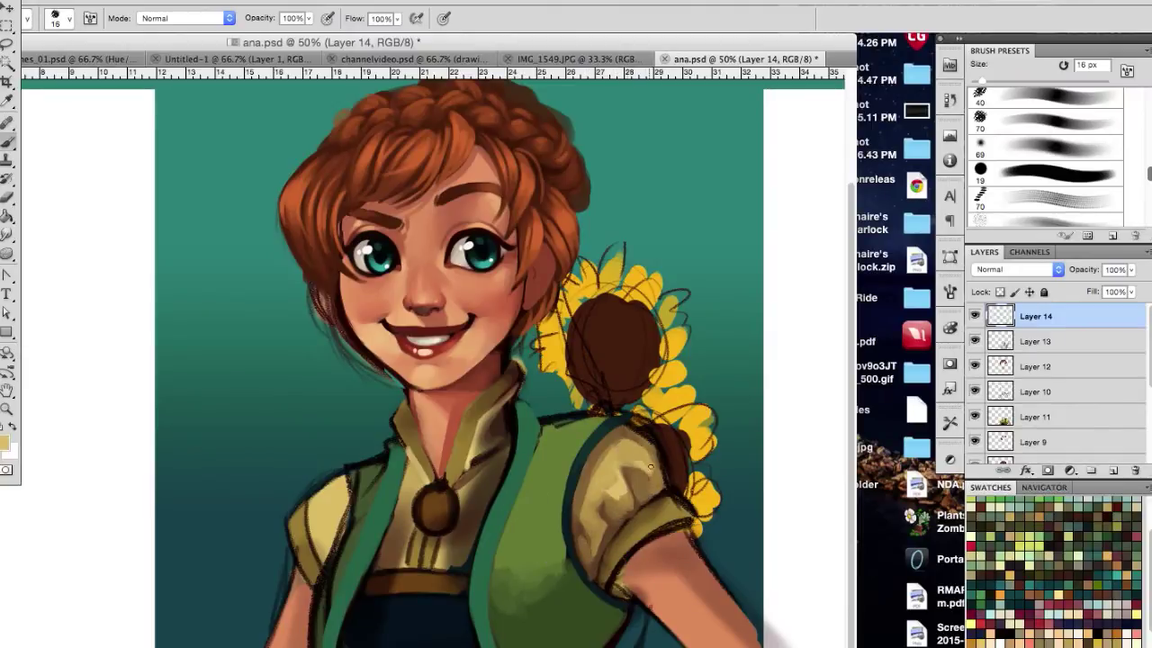
{"action": "mouse_move", "coordinate": [711, 621]}
{"action": "left_mouse_down"}
{"action": "mouse_move", "coordinate": [646, 548]}
{"action": "mouse_move", "coordinate": [666, 515]}
{"action": "left_mouse_up"}
{"action": "left_click", "coordinate": [653, 505], "text": "alt"}
{"action": "mouse_move", "coordinate": [641, 567]}
{"action": "left_mouse_down"}
{"action": "mouse_move", "coordinate": [691, 636]}
{"action": "mouse_move", "coordinate": [720, 576]}
{"action": "left_mouse_up"}
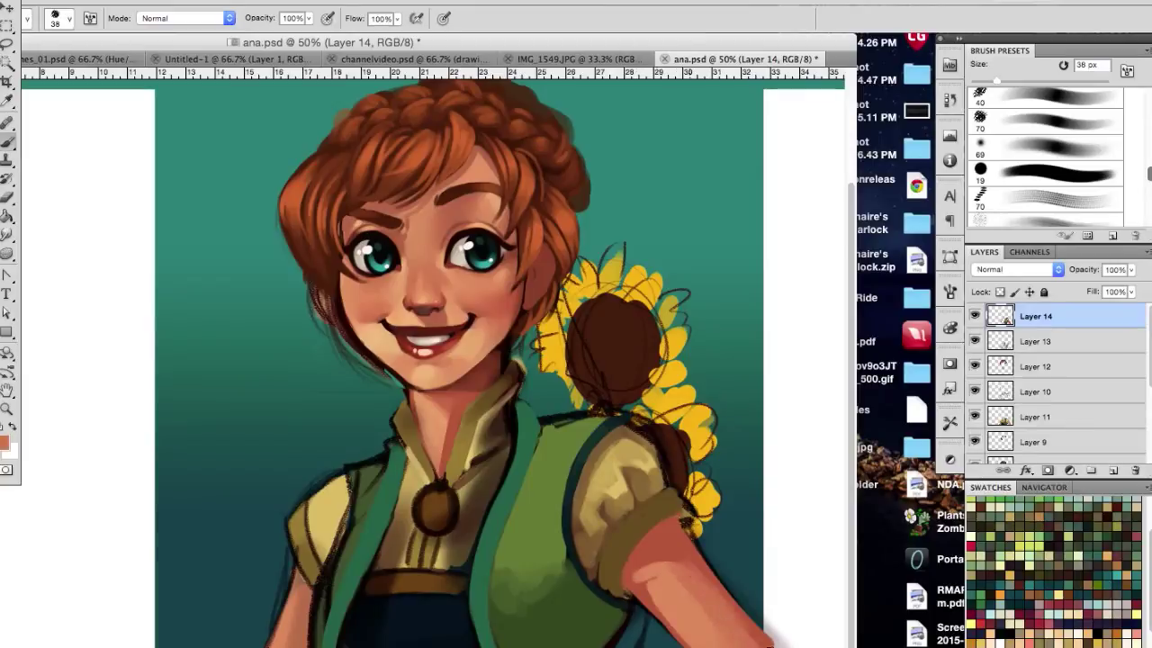
{"action": "left_click_drag", "start_coordinate": [648, 630], "coordinate": [709, 569]}
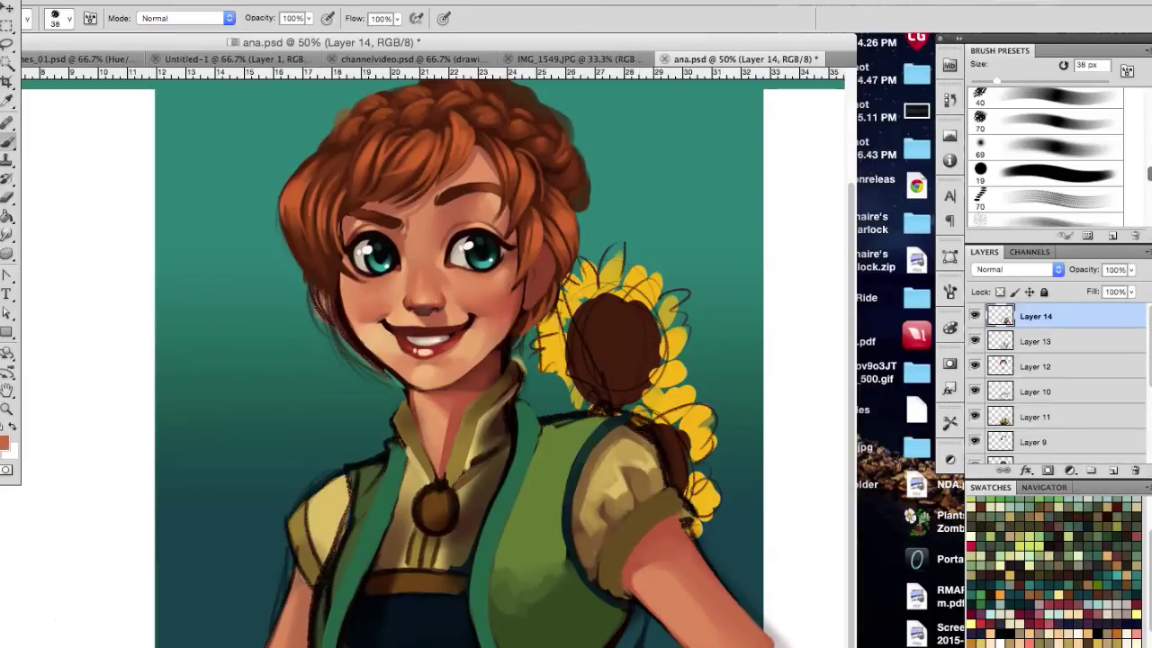
Smooth the lower arm with a 69 px brush, then repaint the brooch and belt dark brown at 19 px.
{"action": "key", "text": "period"}
{"action": "left_click", "coordinate": [642, 500], "text": "alt"}
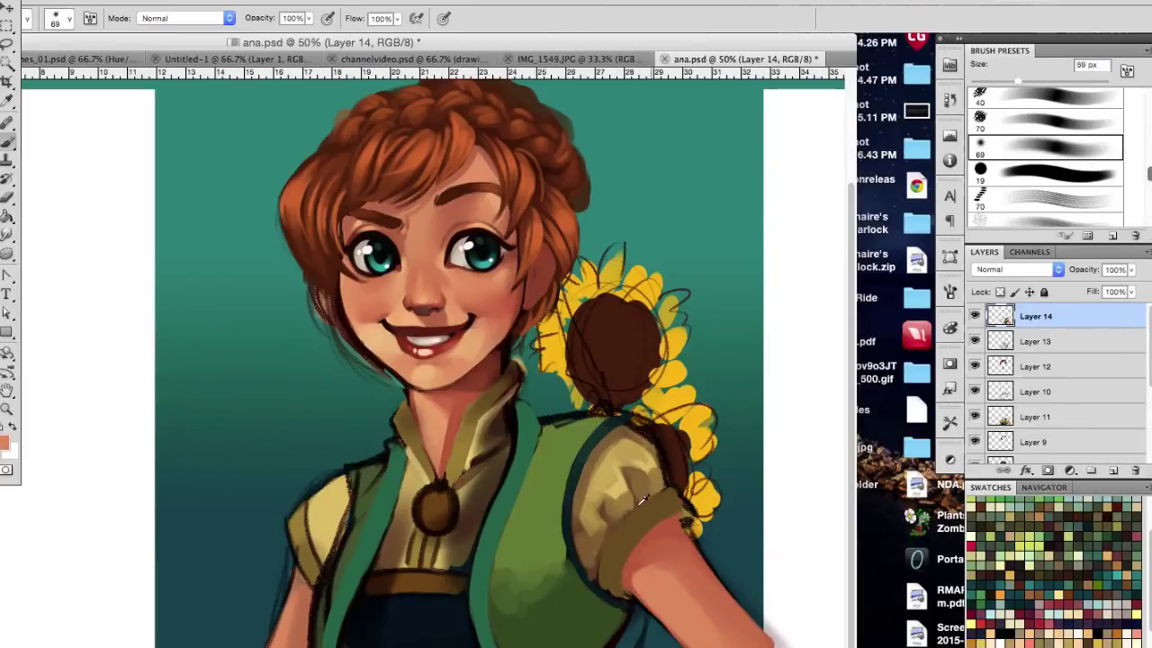
{"action": "left_click_drag", "start_coordinate": [661, 563], "coordinate": [711, 630]}
{"action": "left_click_drag", "start_coordinate": [648, 585], "coordinate": [702, 641]}
{"action": "left_click", "coordinate": [632, 452], "text": "alt"}
{"action": "key", "text": "period"}
{"action": "left_click", "coordinate": [344, 376], "text": "alt"}
{"action": "left_click_drag", "start_coordinate": [423, 503], "coordinate": [432, 516]}
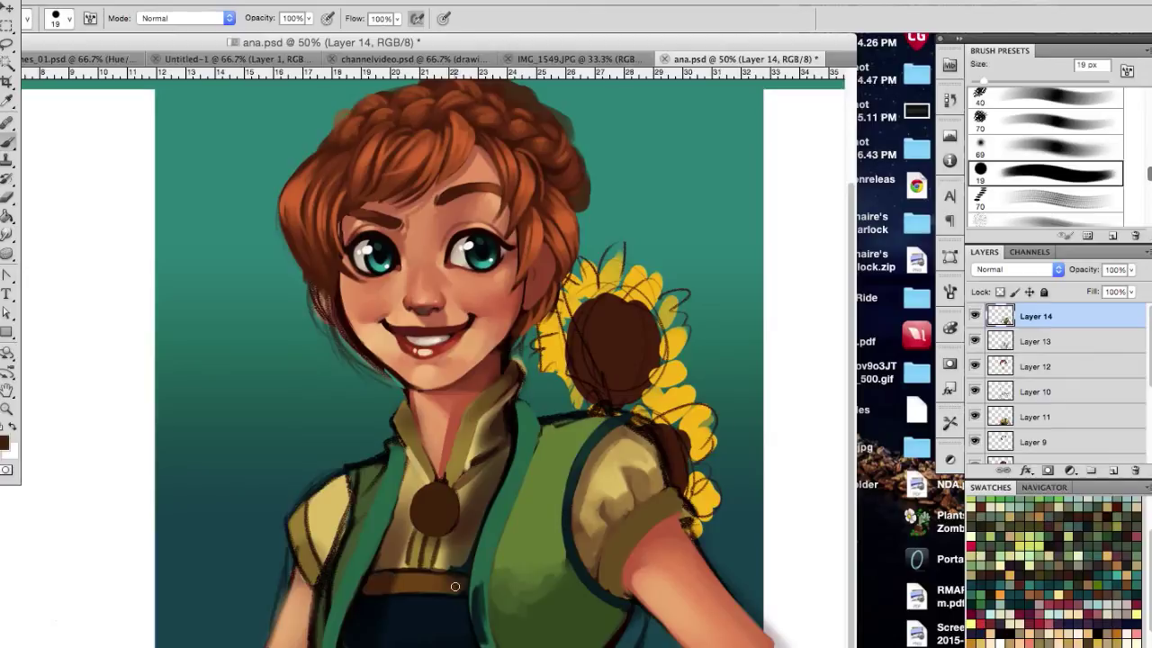
{"action": "left_click_drag", "start_coordinate": [455, 586], "coordinate": [386, 590]}
Pick a new brown and paint dark strokes on the shirt beside the pendant.
{"action": "left_click", "coordinate": [4, 441]}
{"action": "key", "text": "Return"}
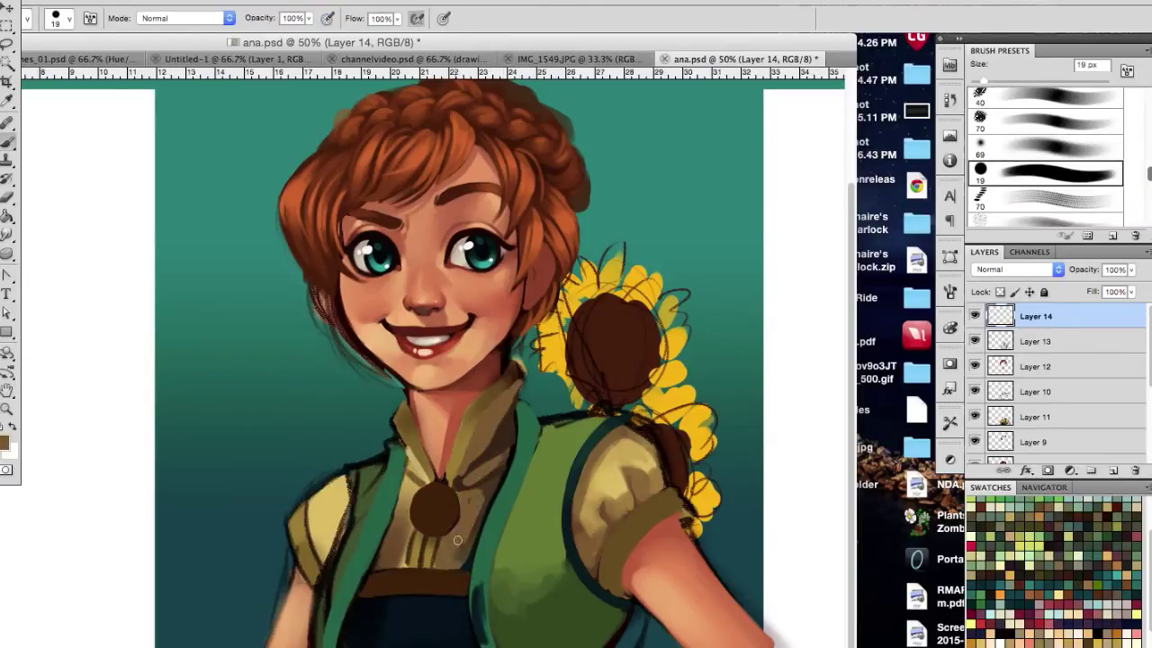
{"action": "key", "text": "comma"}
{"action": "key", "text": "comma"}
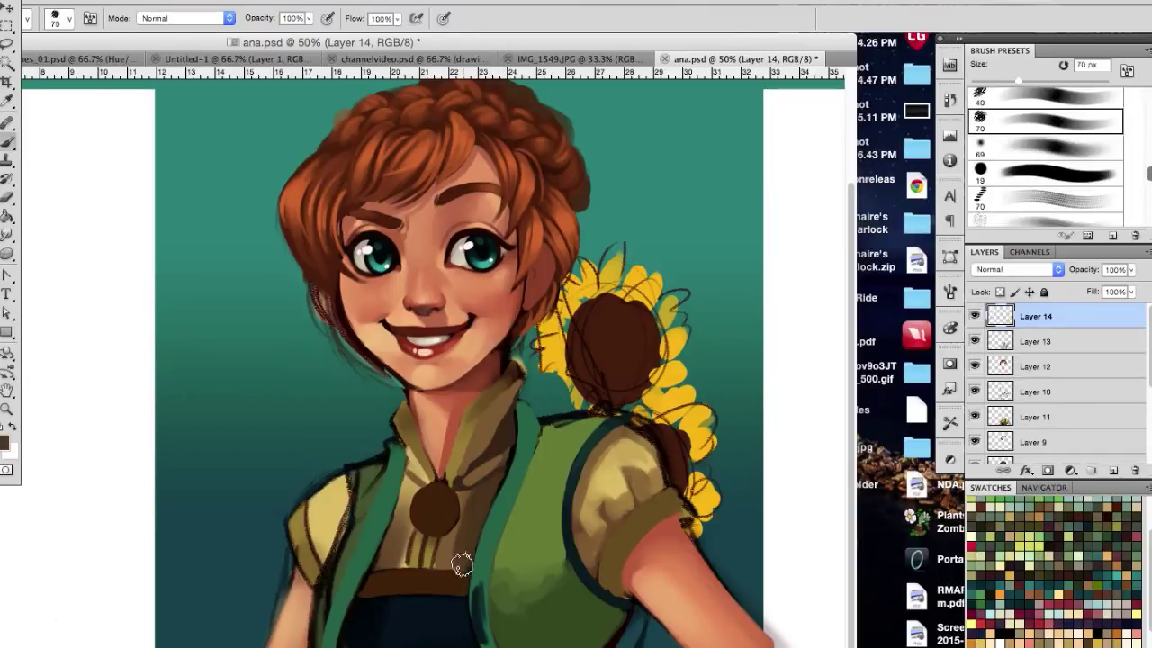
{"action": "key", "text": "period"}
{"action": "key", "text": "period"}
{"action": "left_click_drag", "start_coordinate": [409, 465], "coordinate": [372, 571]}
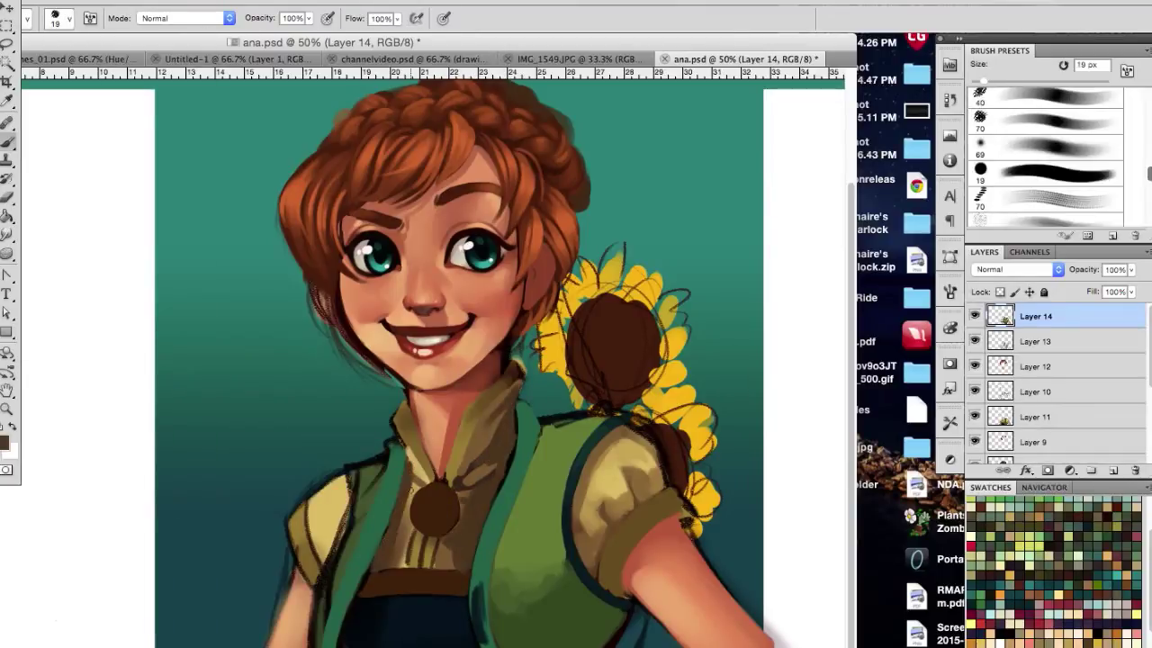
Sample a vest green and repaint the left vest strap with lighter green strokes.
{"action": "scroll", "coordinate": [1128, 600], "scroll_direction": "up", "scroll_amount": 3}
{"action": "left_click", "coordinate": [536, 276], "text": "alt"}
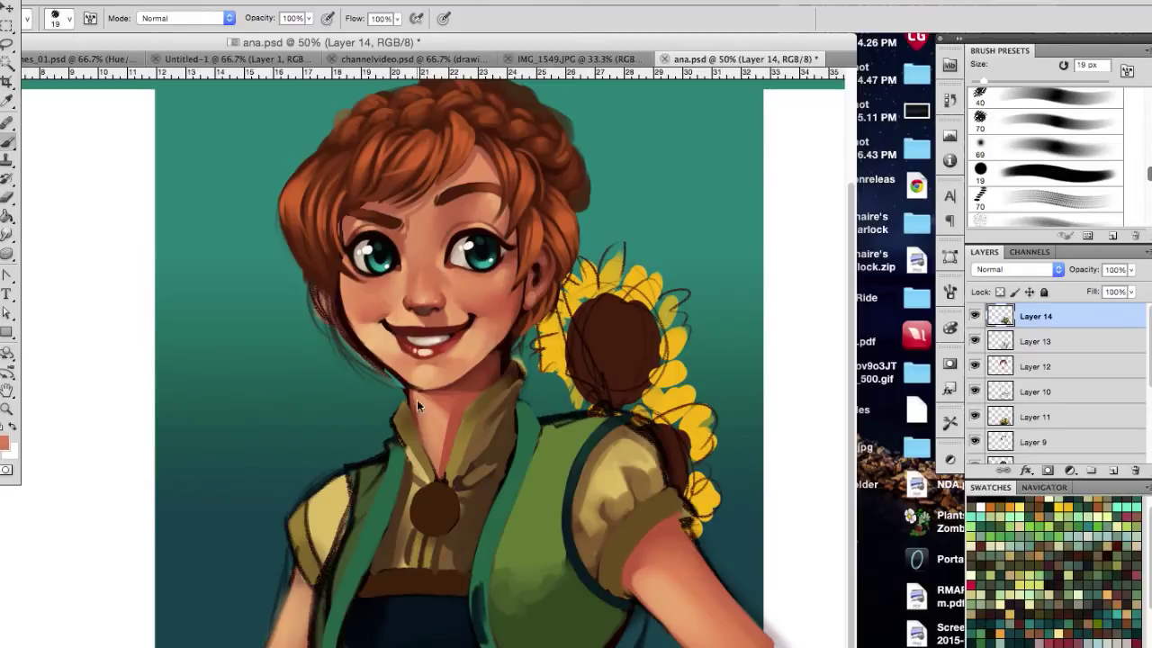
{"action": "left_click", "coordinate": [638, 442], "text": "alt"}
{"action": "left_click", "coordinate": [588, 546], "text": "alt"}
{"action": "left_click_drag", "start_coordinate": [310, 557], "coordinate": [342, 473]}
{"action": "left_click_drag", "start_coordinate": [324, 599], "coordinate": [387, 455]}
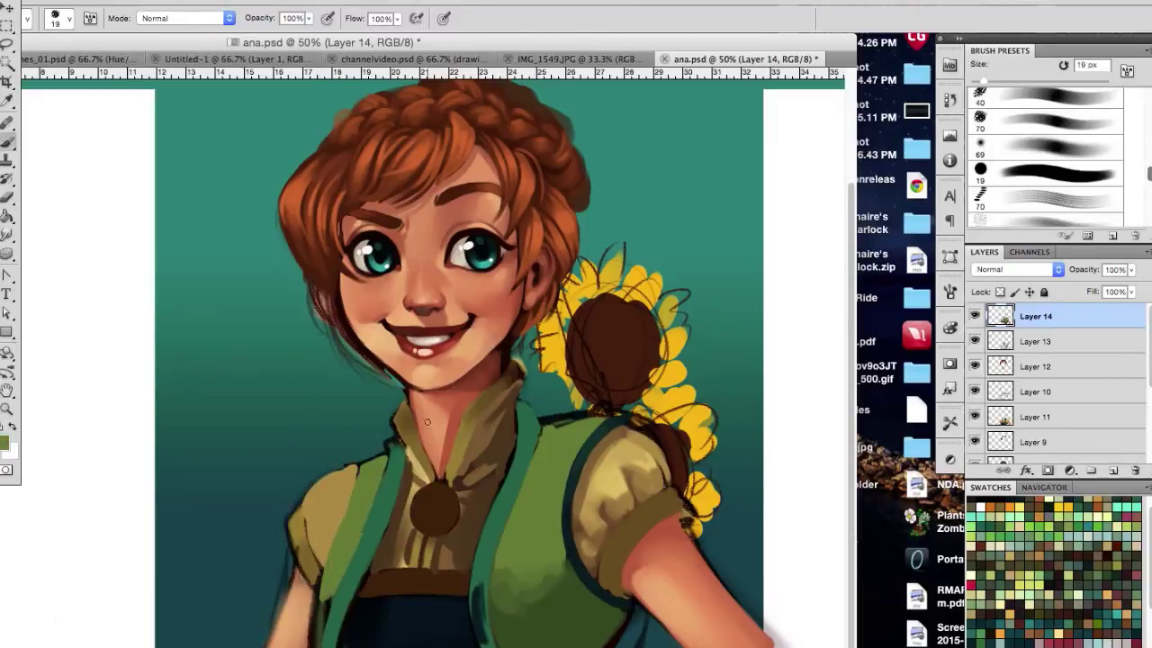
Set a dark green and 14 px brush, then paint light tan strokes on the collar.
{"action": "left_click", "coordinate": [7, 441]}
{"action": "key", "text": "Return"}
{"action": "right_click", "coordinate": [493, 645]}
{"action": "left_click", "coordinate": [468, 441], "text": "alt"}
{"action": "left_click_drag", "start_coordinate": [459, 421], "coordinate": [497, 479]}
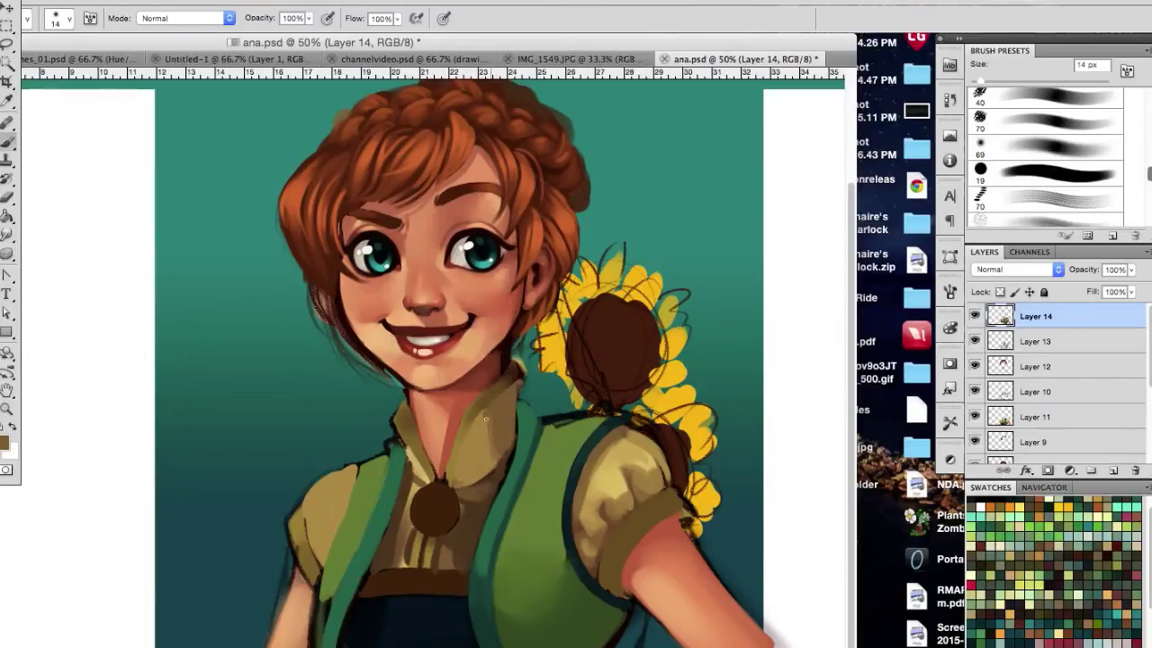
{"action": "left_click", "coordinate": [461, 433], "text": "alt"}
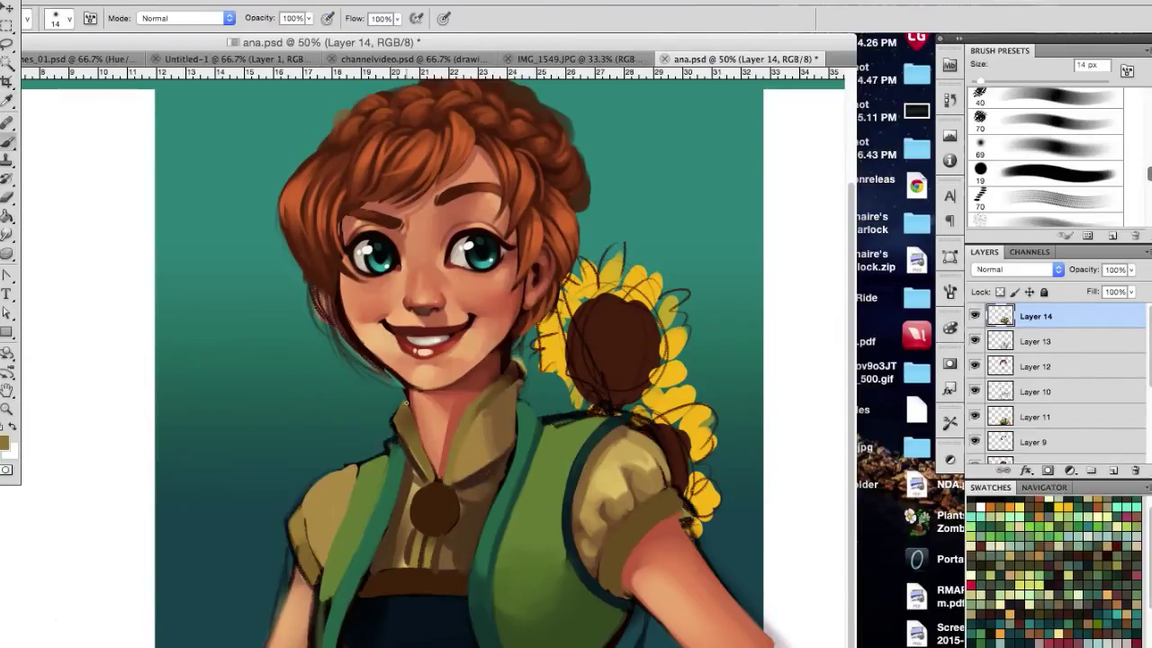
{"action": "left_click", "coordinate": [440, 470], "text": "alt"}
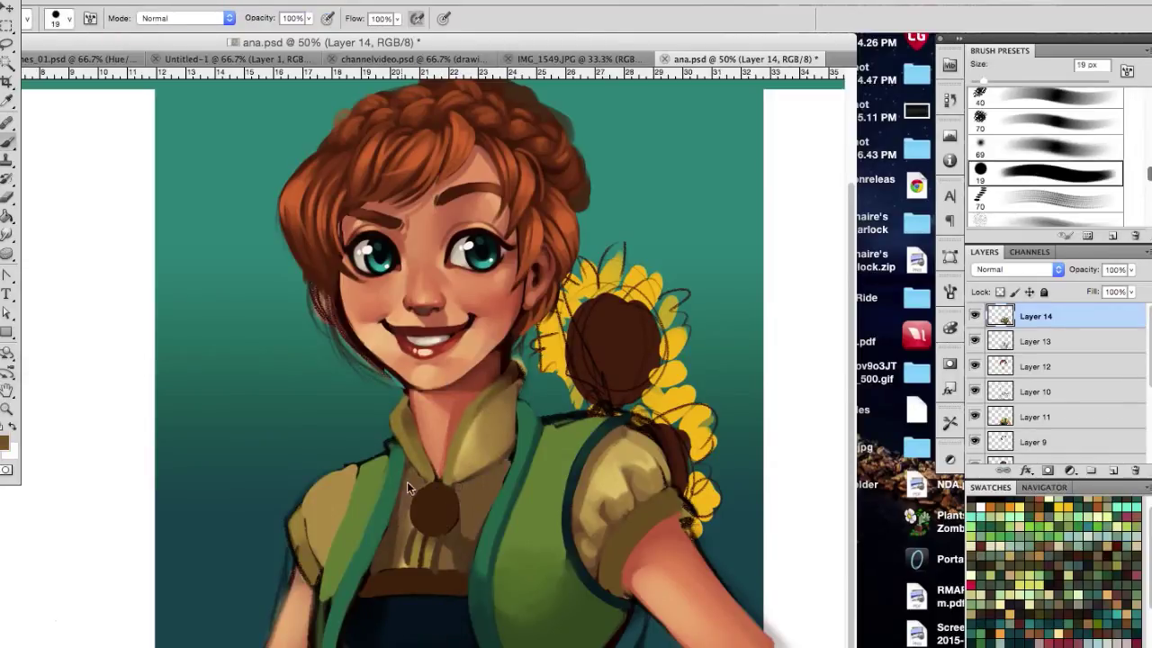
Paint a lighter highlight on the round brooch and light tan strokes on the collar.
{"action": "left_click_drag", "start_coordinate": [517, 420], "coordinate": [493, 409]}
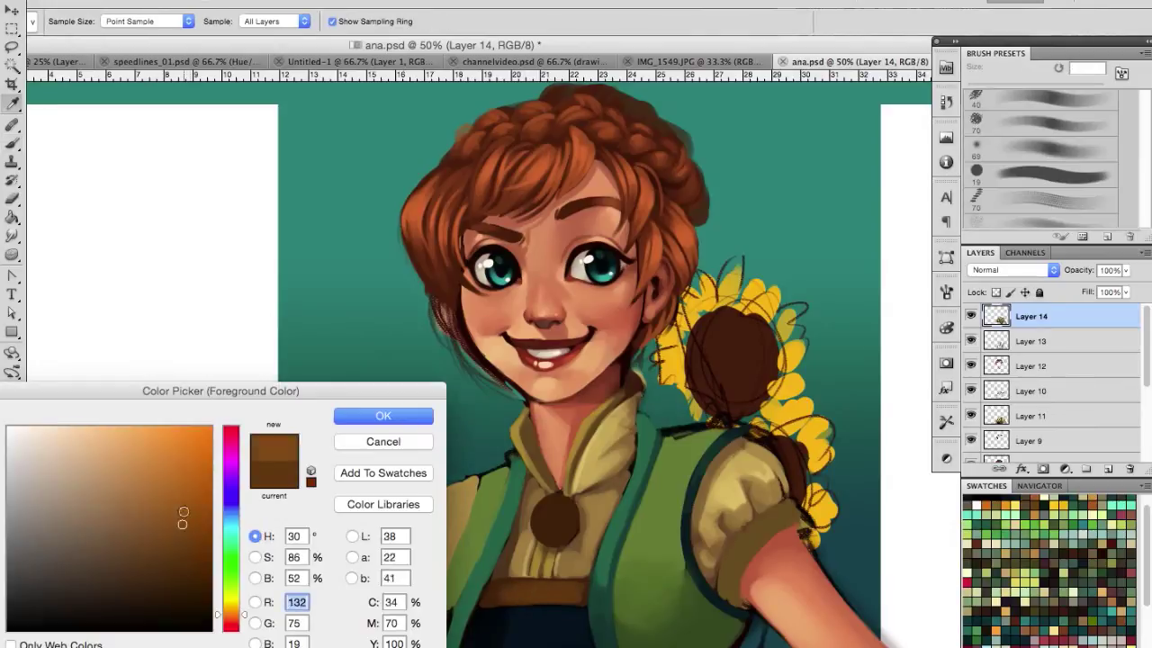
{"action": "left_click_drag", "start_coordinate": [553, 509], "coordinate": [552, 534]}
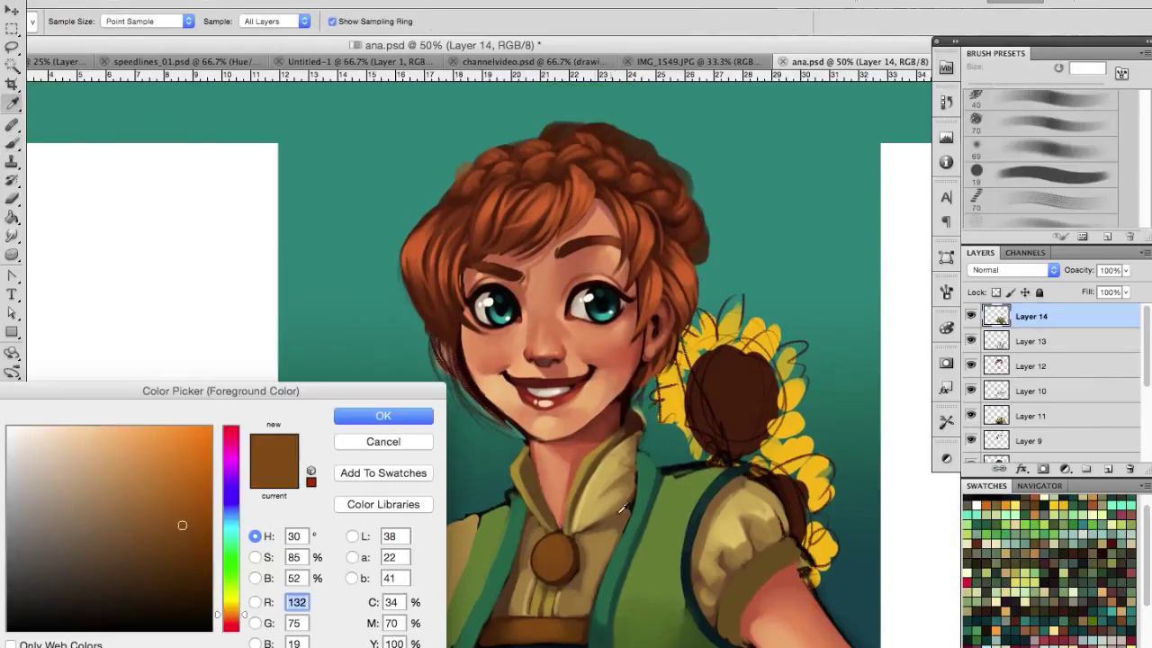
{"action": "left_click_drag", "start_coordinate": [604, 537], "coordinate": [585, 567]}
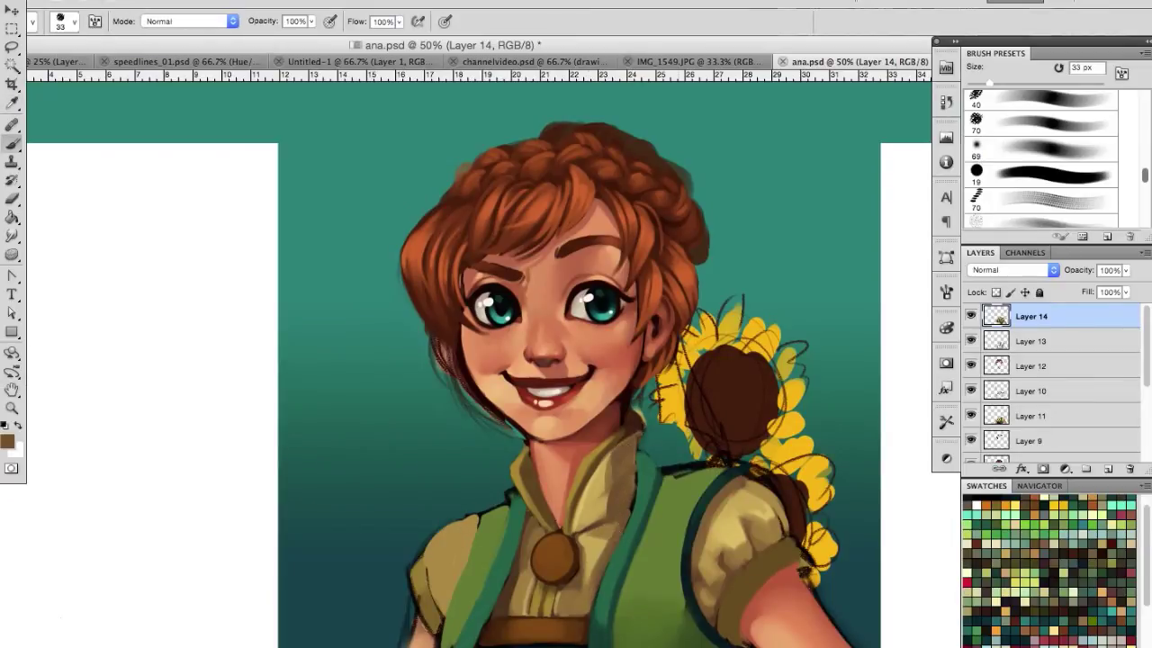
{"action": "key", "text": "Tab"}
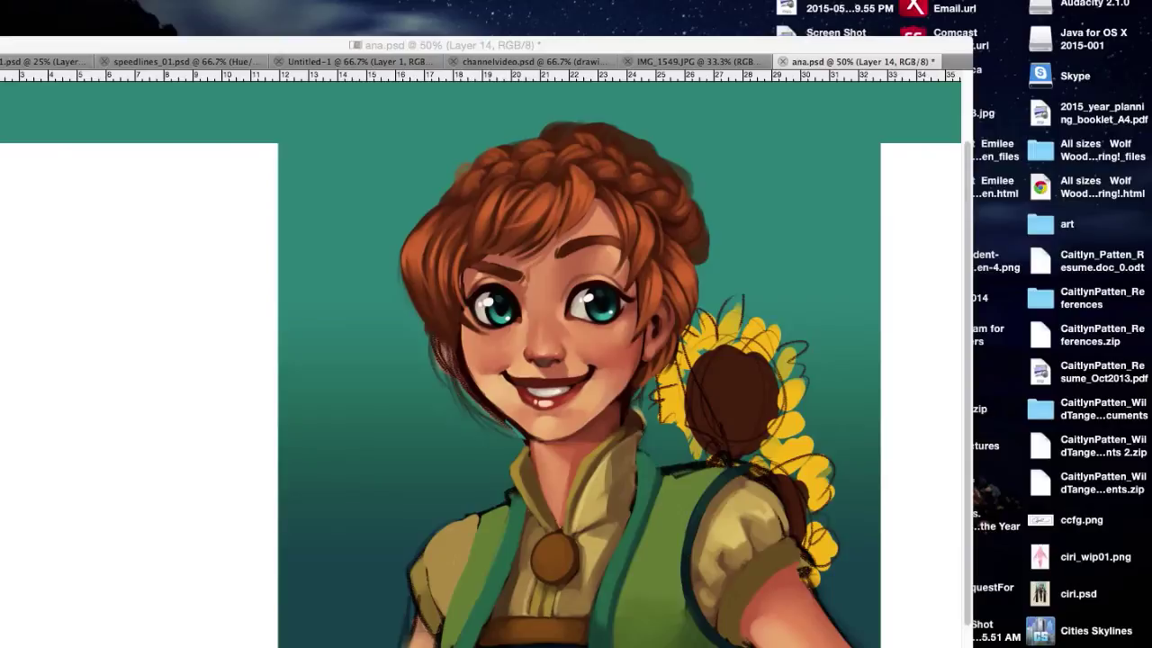
{"action": "key", "text": "Tab"}
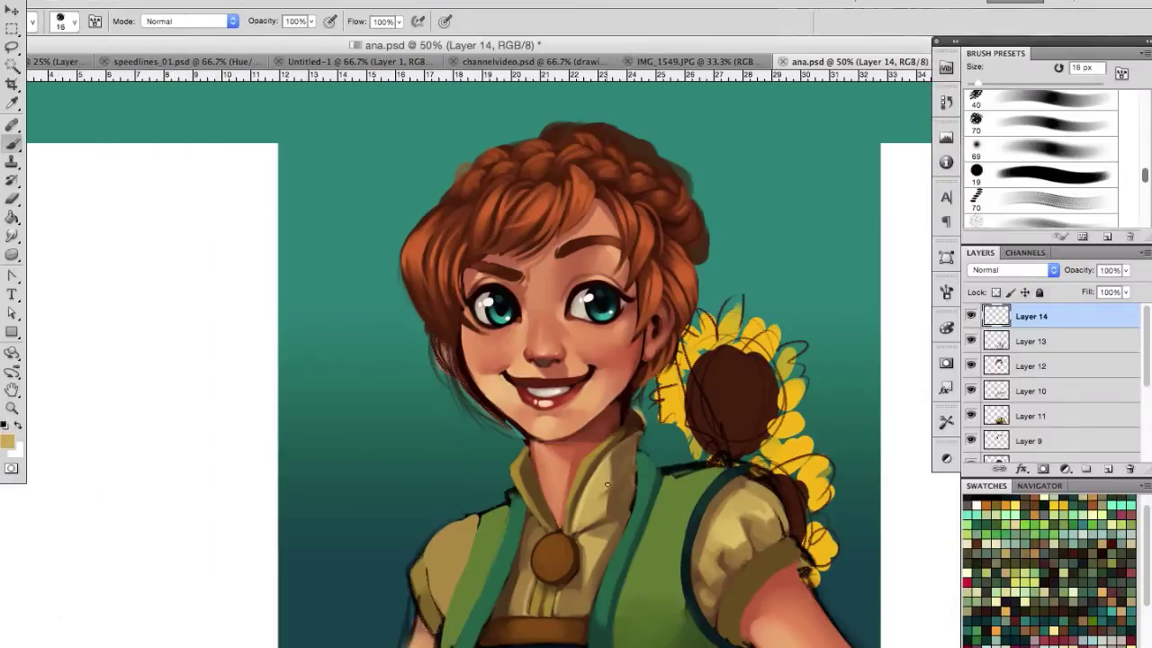
Pick tan, dark teal and brown colours, then stroke the vest's left edge and shade the right sleeve.
{"action": "left_click", "coordinate": [622, 469], "text": "alt"}
{"action": "left_click", "coordinate": [6, 441]}
{"action": "left_click", "coordinate": [381, 414]}
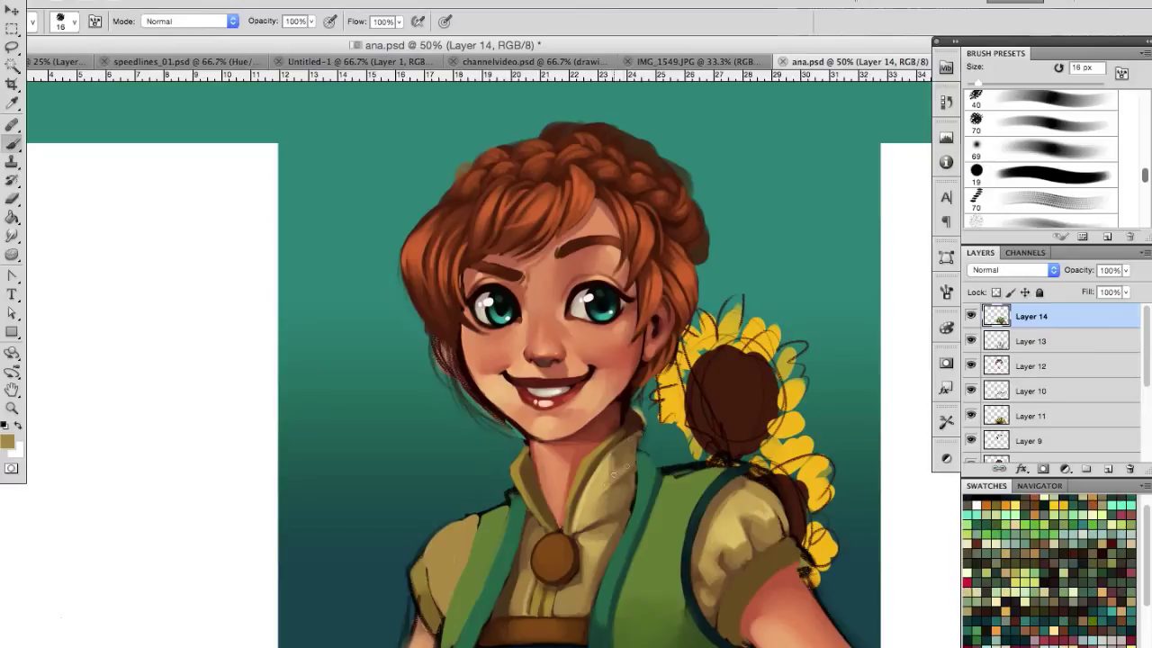
{"action": "left_click", "coordinate": [6, 441]}
{"action": "left_click", "coordinate": [468, 539]}
{"action": "key", "text": "Return"}
{"action": "left_click", "coordinate": [7, 441]}
{"action": "left_click", "coordinate": [760, 544]}
{"action": "key", "text": "Return"}
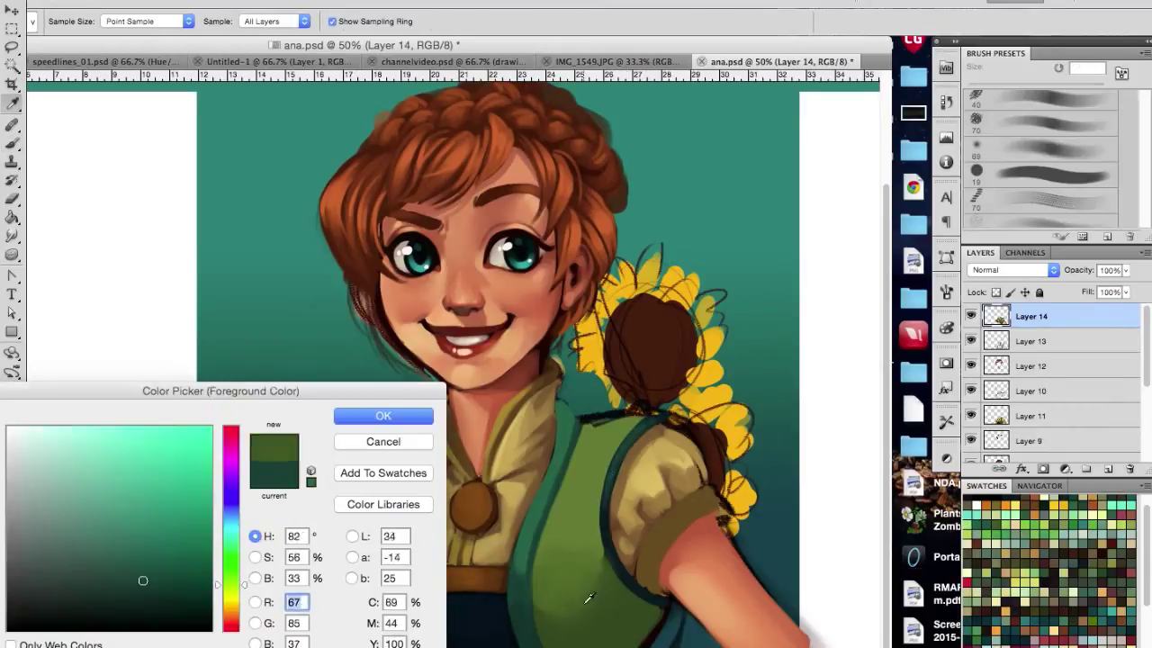
{"action": "left_click_drag", "start_coordinate": [358, 629], "coordinate": [383, 538]}
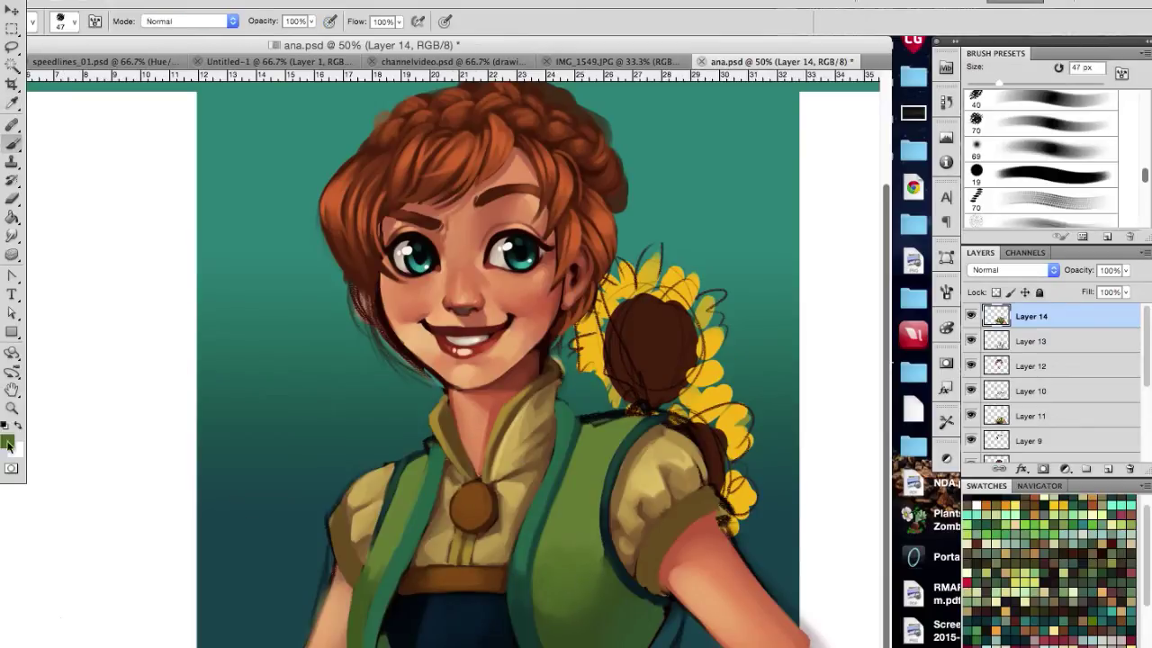
{"action": "left_click_drag", "start_coordinate": [698, 503], "coordinate": [662, 535]}
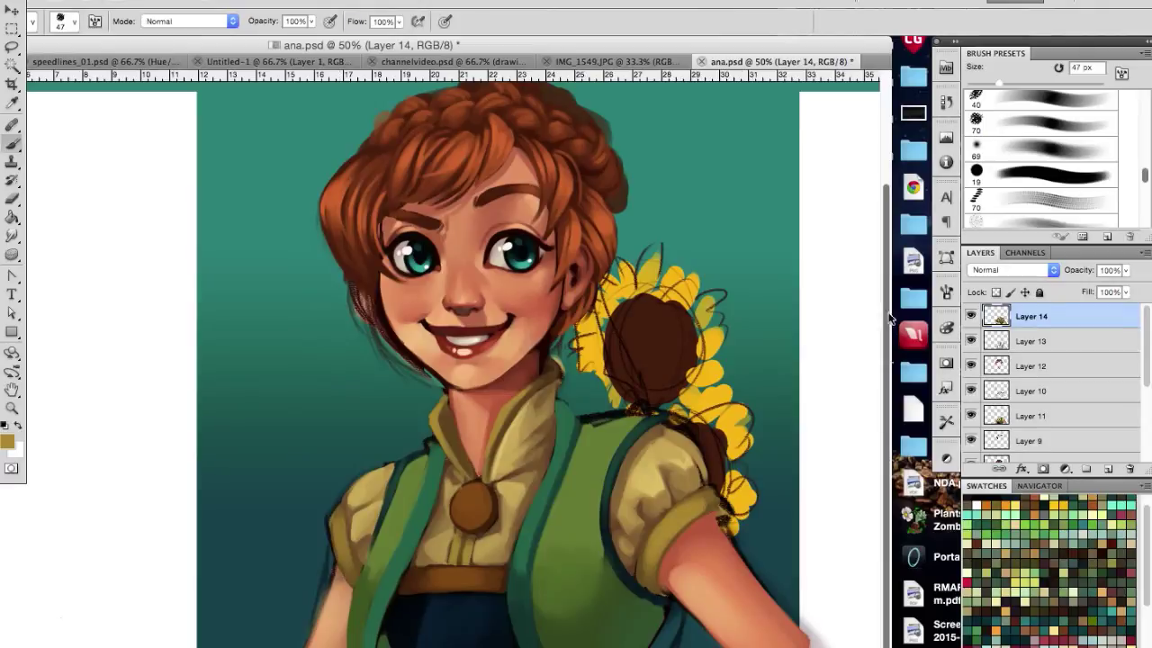
Set dark green as the paint colour and choose a different brush preset.
{"action": "left_click", "coordinate": [8, 441]}
{"action": "left_click", "coordinate": [396, 417]}
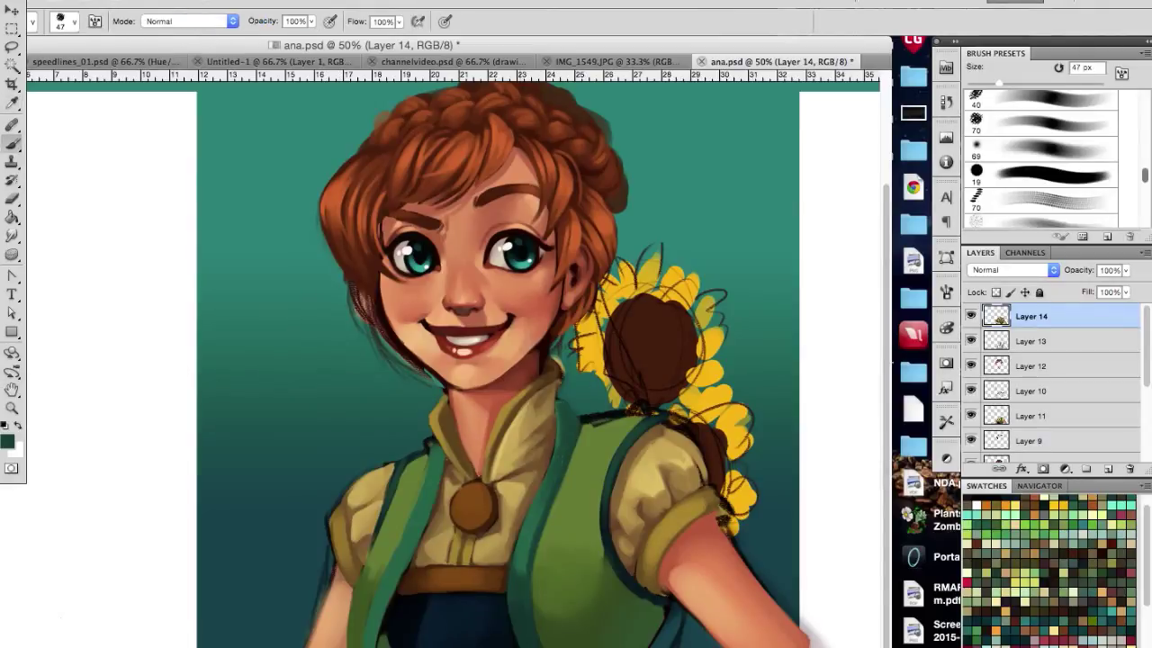
{"action": "left_click", "coordinate": [74, 21]}
{"action": "left_click", "coordinate": [909, 408]}
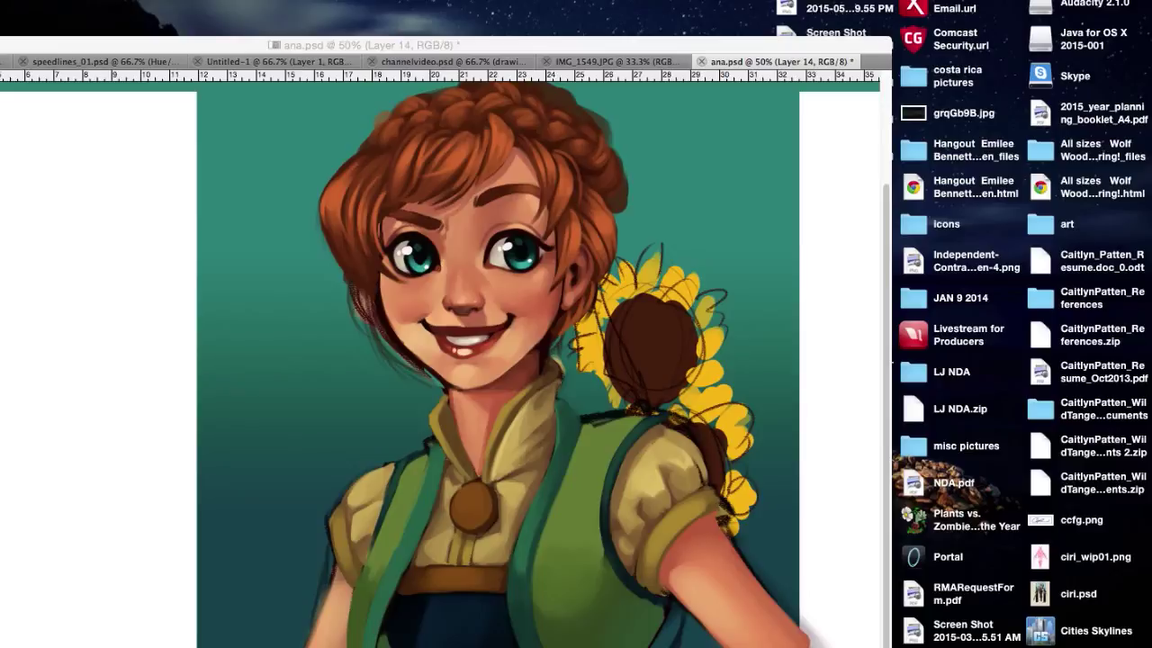
Zoom to 100% on the chest, set a brown paint colour and select the last brush preset.
{"action": "left_click", "coordinate": [675, 364]}
{"action": "key", "text": "z"}
{"action": "left_click", "coordinate": [635, 465]}
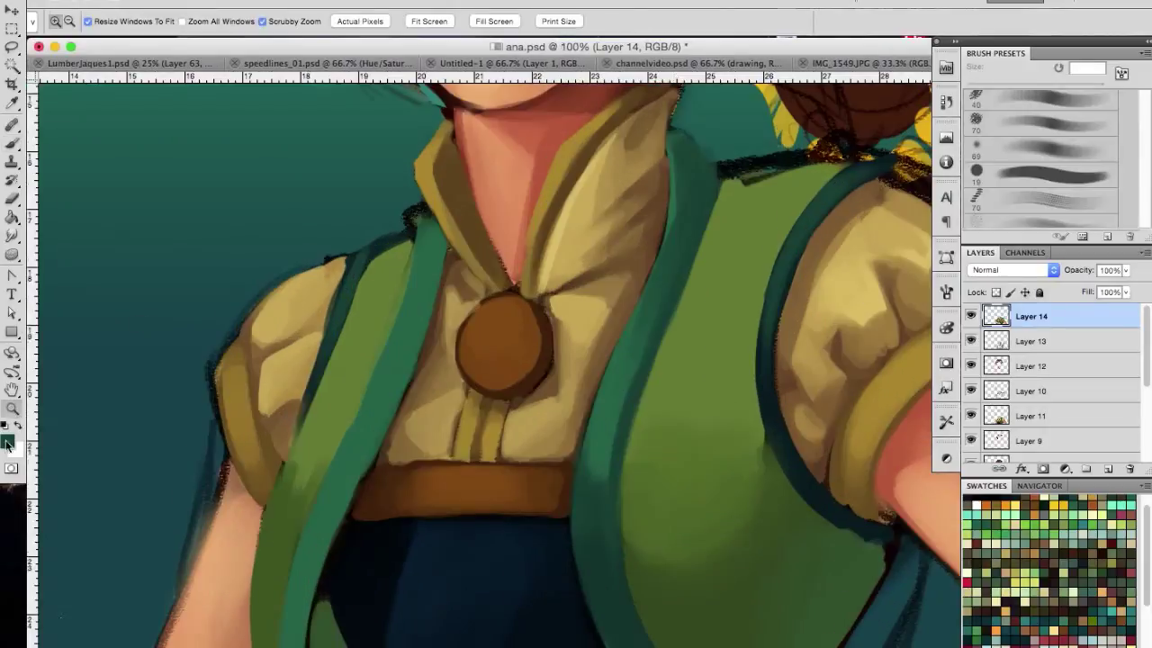
{"action": "left_click", "coordinate": [7, 442]}
{"action": "left_click", "coordinate": [540, 486]}
{"action": "key", "text": "Return"}
{"action": "key", "text": "b"}
{"action": "scroll", "coordinate": [1140, 193], "scroll_direction": "down", "scroll_amount": 3}
{"action": "left_click", "coordinate": [1064, 221]}
{"action": "key", "text": "Tab"}
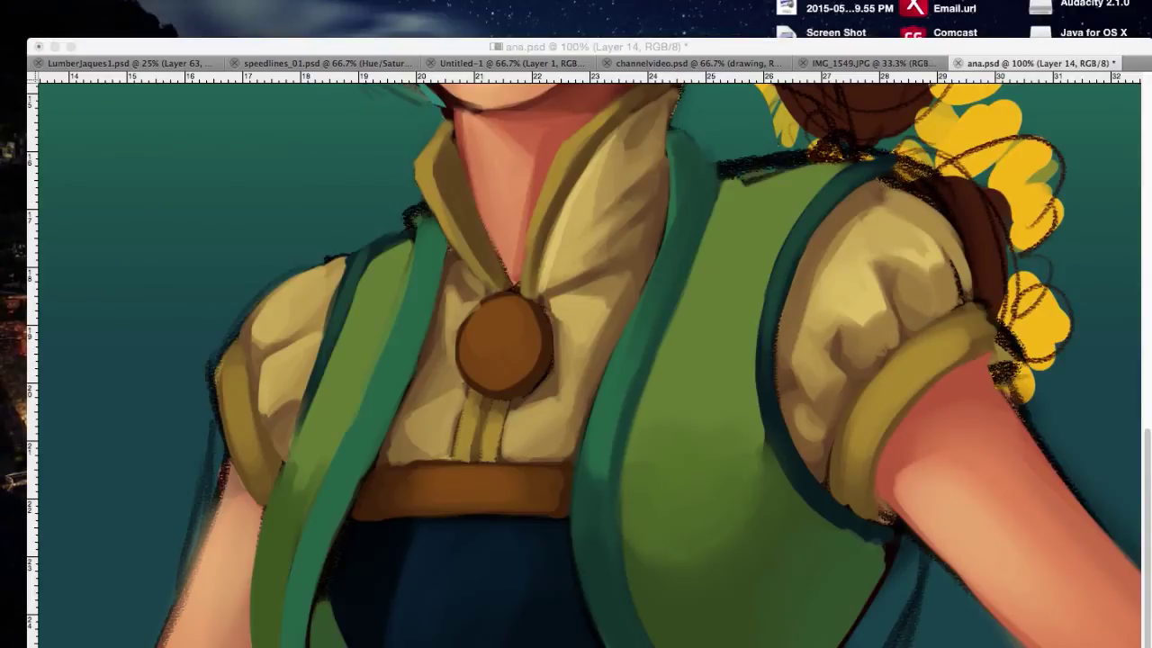
{"action": "key", "text": "Tab"}
Repaint the round medallion with bright golden-orange strokes.
{"action": "key", "text": "c"}
{"action": "left_click_drag", "start_coordinate": [131, 534], "coordinate": [180, 473]}
{"action": "left_click", "coordinate": [383, 416]}
{"action": "left_click_drag", "start_coordinate": [468, 315], "coordinate": [526, 365]}
{"action": "mouse_move", "coordinate": [467, 324]}
{"action": "left_mouse_down"}
{"action": "mouse_move", "coordinate": [471, 365]}
{"action": "mouse_move", "coordinate": [515, 354]}
{"action": "left_mouse_up"}
{"action": "key", "text": "c"}
{"action": "left_click", "coordinate": [198, 477]}
{"action": "key", "text": "Return"}
Paint a thin dark olive line below the medallion with a 5 px brush.
{"action": "left_click", "coordinate": [75, 21]}
{"action": "left_click", "coordinate": [27, 99]}
{"action": "key", "text": "c"}
{"action": "left_click", "coordinate": [162, 553]}
{"action": "key", "text": "Return"}
{"action": "left_click_drag", "start_coordinate": [514, 396], "coordinate": [530, 389]}
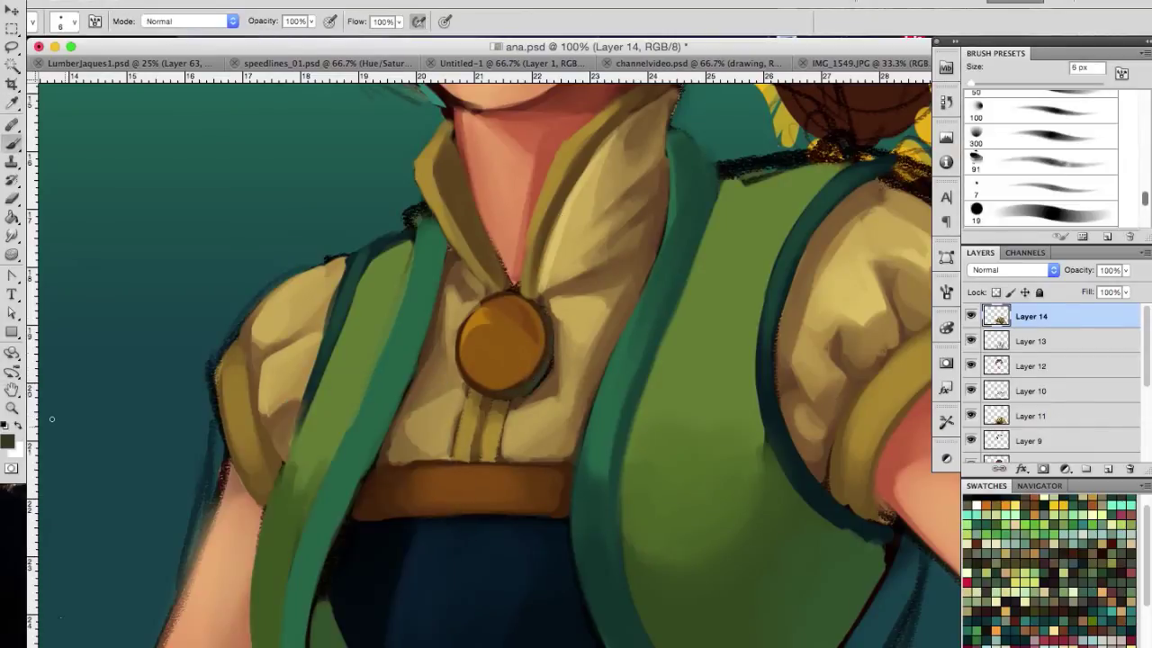
Add olive-green strokes to the right of the medallion and resize the brush to 54 px.
{"action": "key", "text": "c"}
{"action": "left_click", "coordinate": [230, 580]}
{"action": "key", "text": "Return"}
{"action": "left_click_drag", "start_coordinate": [727, 324], "coordinate": [747, 441]}
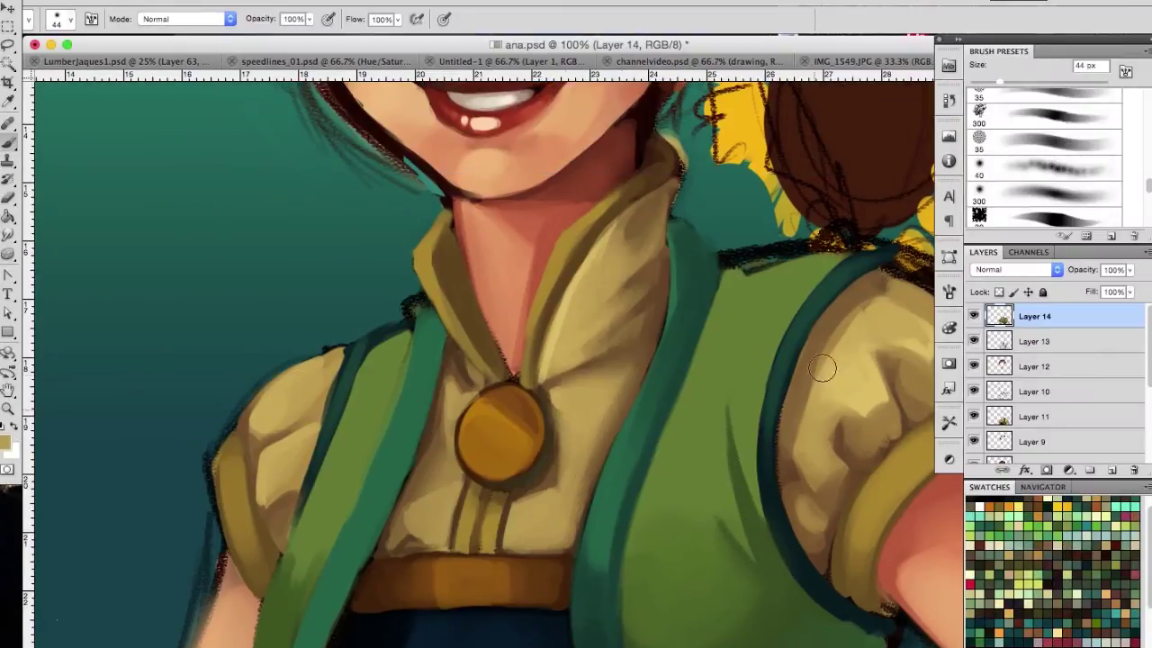
{"action": "key", "text": "c"}
{"action": "key", "text": "Return"}
{"action": "key", "text": "bracketright"}
{"action": "key", "text": "bracketright"}
{"action": "key", "text": "bracketright"}
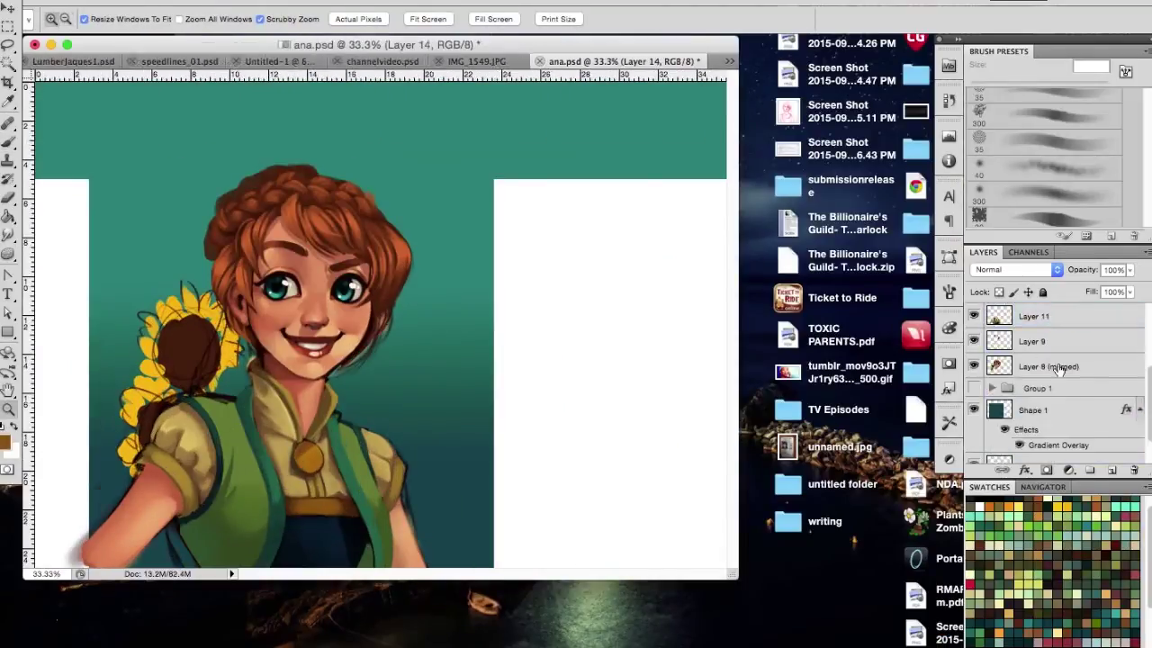
Group Layers 9–11 and stamp a merged copy of all visible layers on top.
{"action": "key", "text": "ctrl+g"}
{"action": "key", "text": "l"}
{"action": "left_click_drag", "start_coordinate": [198, 175], "coordinate": [284, 402]}
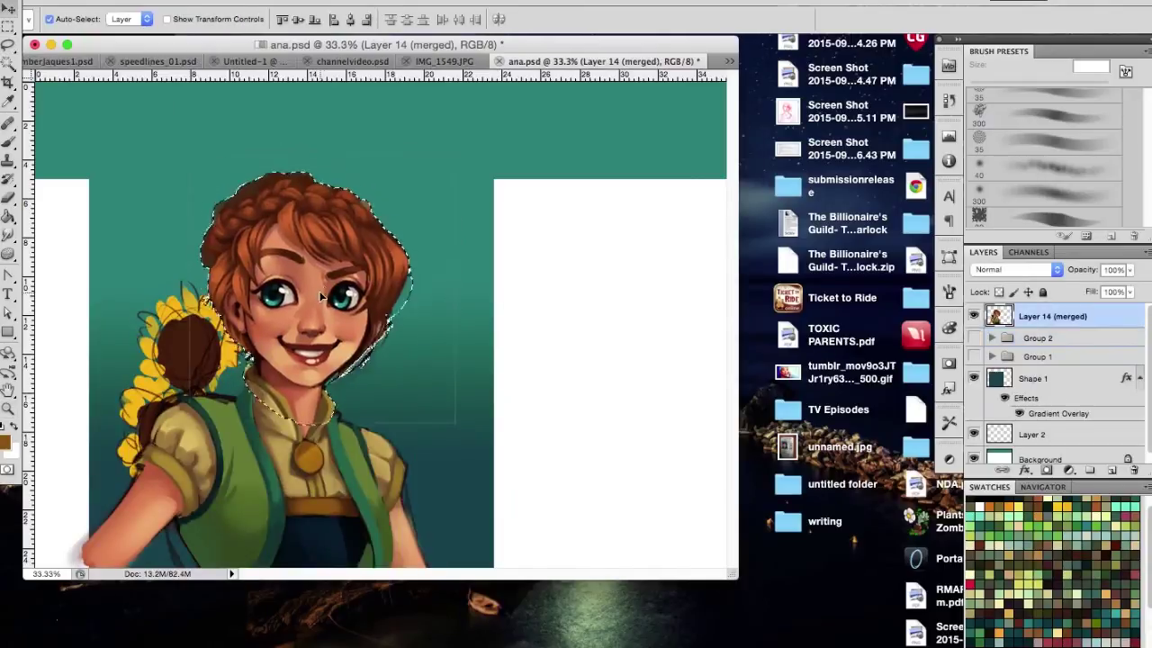
{"action": "key", "text": "ctrl+plus"}
Use Liquify to push the right side of the hair slightly inward.
{"action": "key", "text": "ctrl+shift+x"}
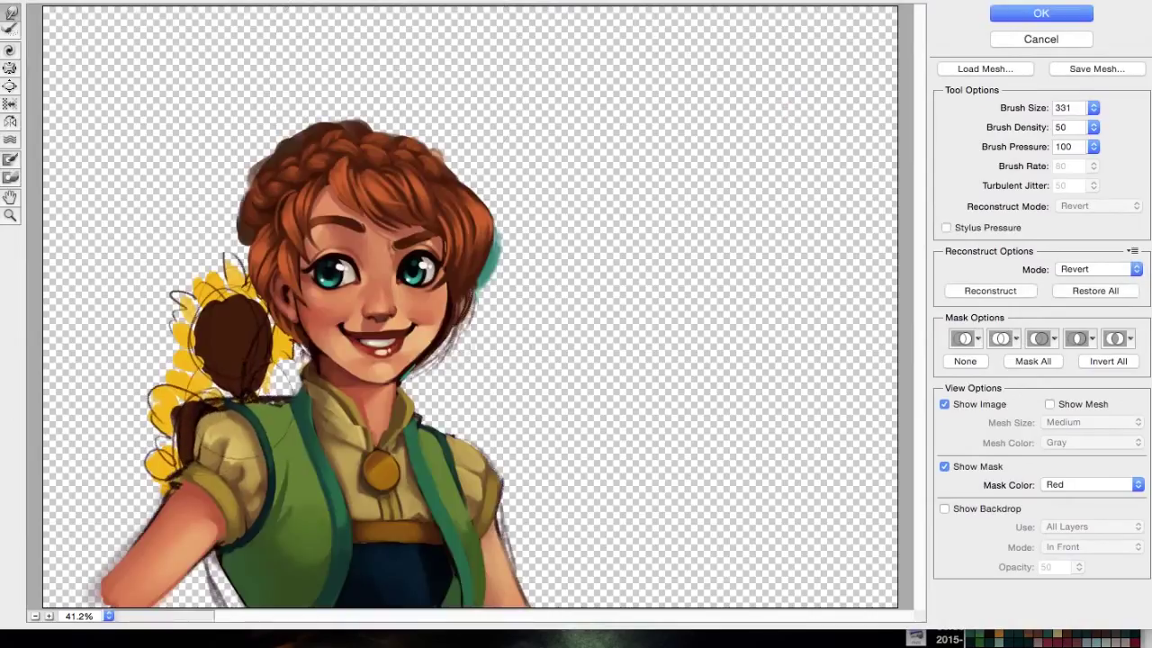
{"action": "left_click_drag", "start_coordinate": [504, 207], "coordinate": [473, 270]}
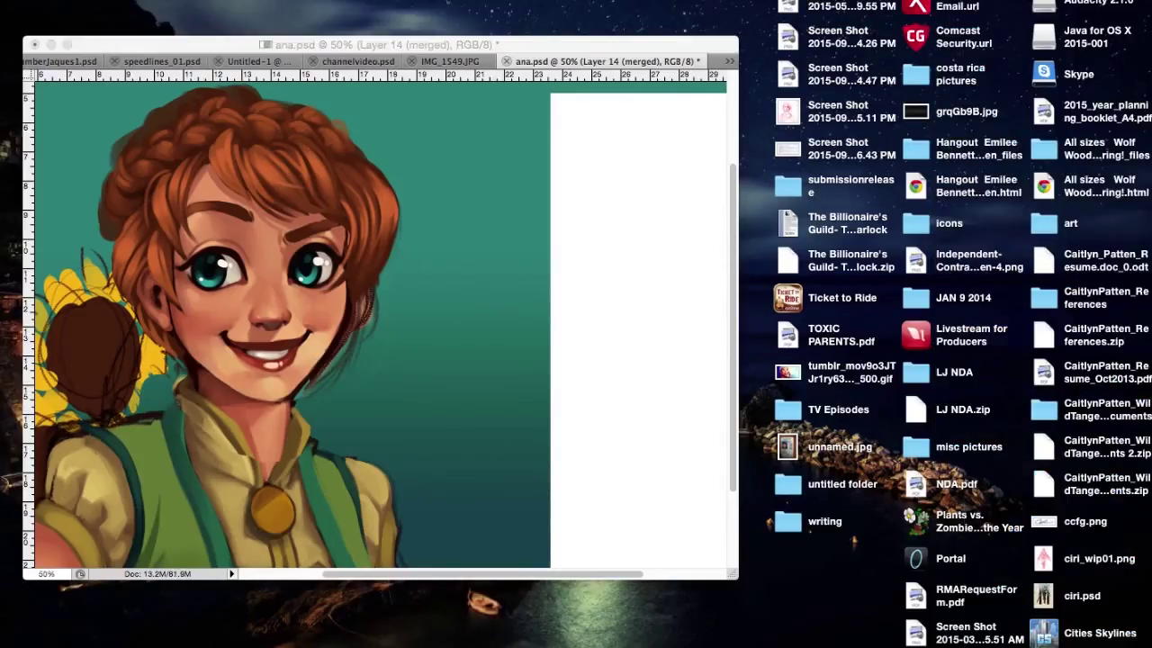
{"action": "scroll", "coordinate": [540, 321], "scroll_direction": "left", "scroll_amount": 5}
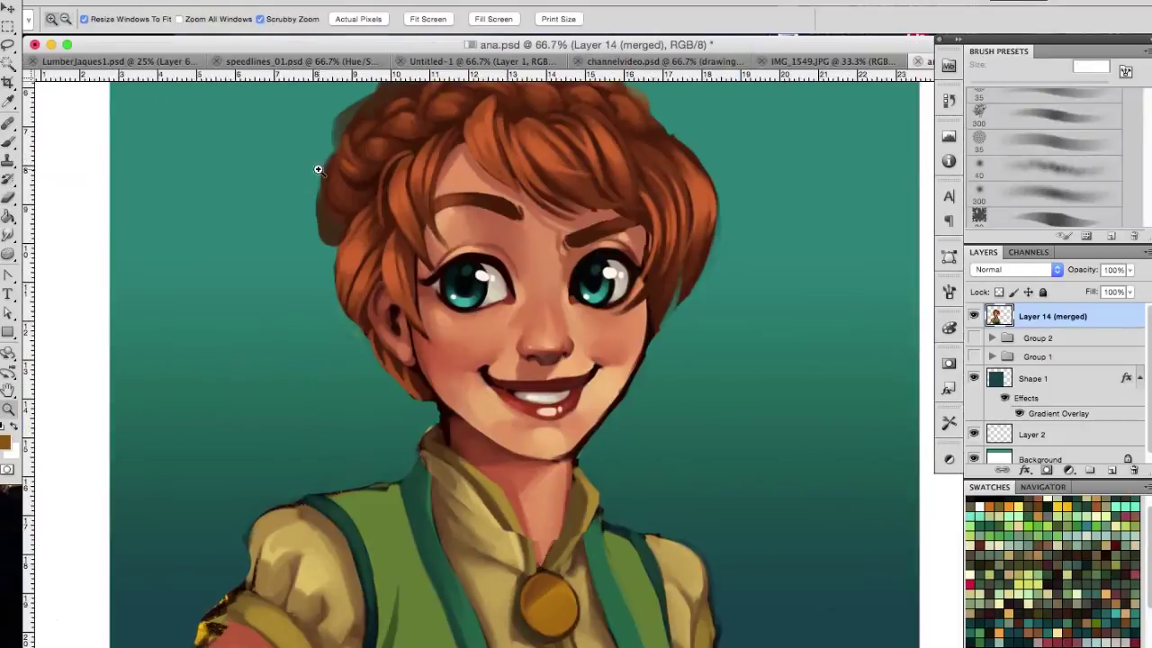
Paint dark and light strokes on the left hair and fine strands along the hair outline.
{"action": "mouse_move", "coordinate": [376, 356]}
{"action": "left_mouse_down"}
{"action": "mouse_move", "coordinate": [319, 238]}
{"action": "mouse_move", "coordinate": [333, 265]}
{"action": "left_mouse_up"}
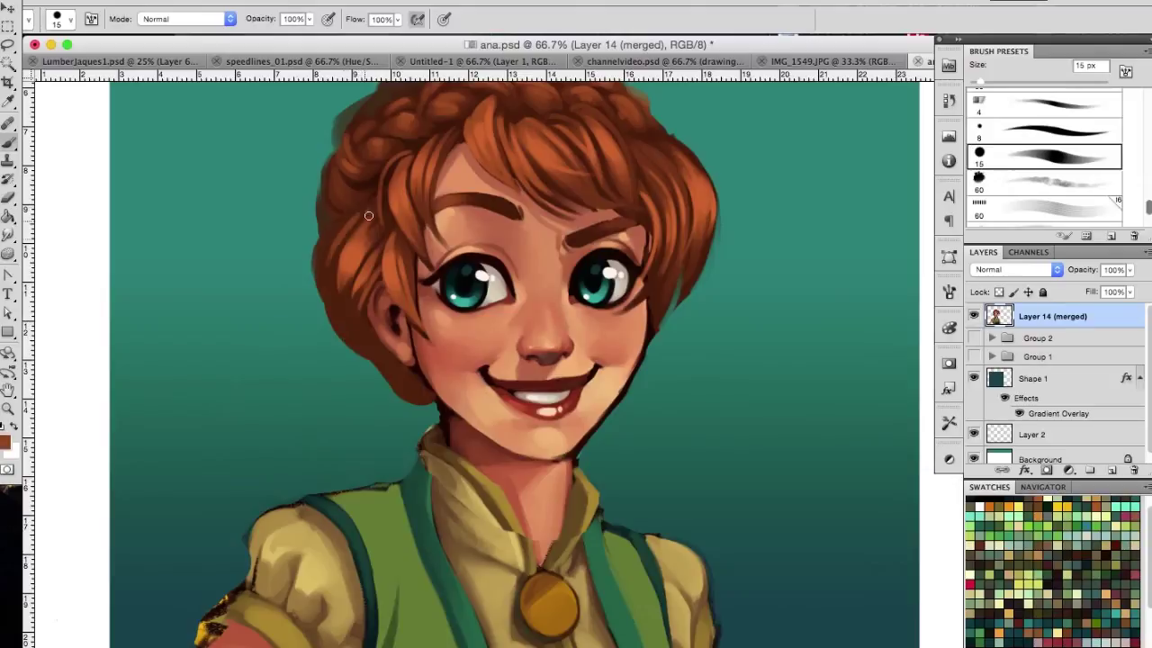
{"action": "left_click_drag", "start_coordinate": [355, 225], "coordinate": [338, 328]}
{"action": "left_click_drag", "start_coordinate": [369, 202], "coordinate": [324, 270]}
{"action": "key", "text": "bracketleft"}
{"action": "key", "text": "bracketleft"}
{"action": "key", "text": "bracketleft"}
{"action": "left_click_drag", "start_coordinate": [315, 225], "coordinate": [306, 310]}
{"action": "left_click_drag", "start_coordinate": [680, 135], "coordinate": [718, 189]}
{"action": "left_click_drag", "start_coordinate": [501, 99], "coordinate": [504, 158]}
{"action": "left_click_drag", "start_coordinate": [378, 355], "coordinate": [369, 387]}
{"action": "left_click_drag", "start_coordinate": [647, 337], "coordinate": [621, 405]}
Refine the collar, neck and jaw edges, then outline the left shoulder and collar in dark brown.
{"action": "left_click_drag", "start_coordinate": [425, 462], "coordinate": [441, 563]}
{"action": "left_click_drag", "start_coordinate": [517, 523], "coordinate": [529, 567]}
{"action": "left_click_drag", "start_coordinate": [569, 513], "coordinate": [580, 563]}
{"action": "left_click_drag", "start_coordinate": [450, 328], "coordinate": [423, 414]}
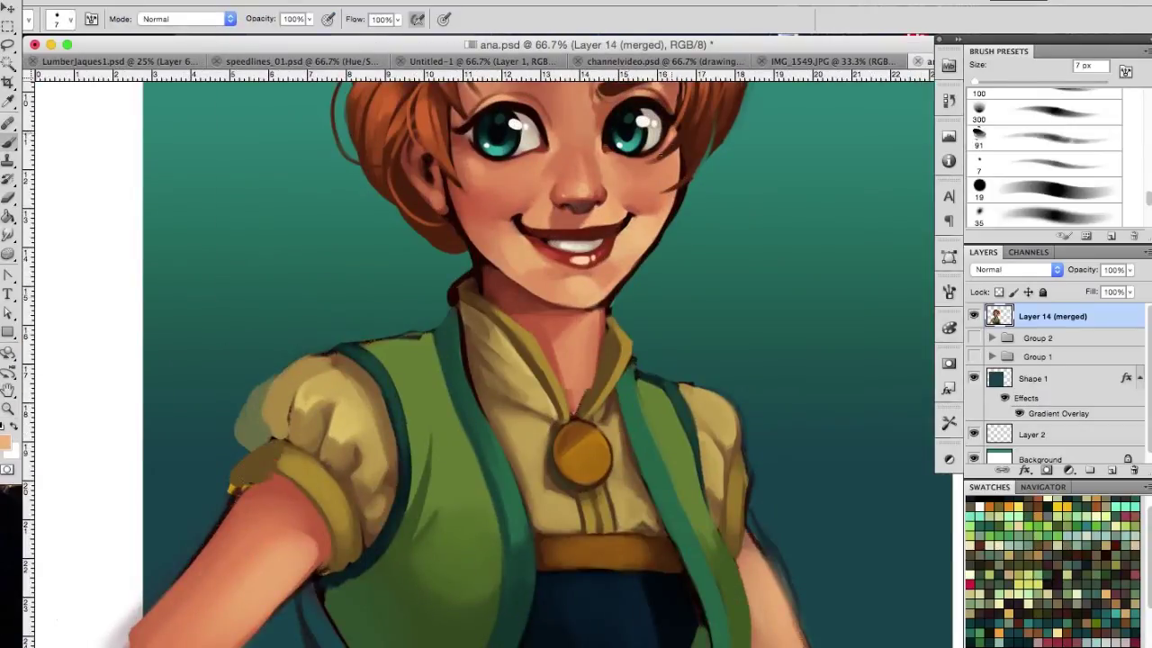
{"action": "left_click", "coordinate": [590, 360], "text": "alt"}
{"action": "left_click_drag", "start_coordinate": [454, 304], "coordinate": [420, 337]}
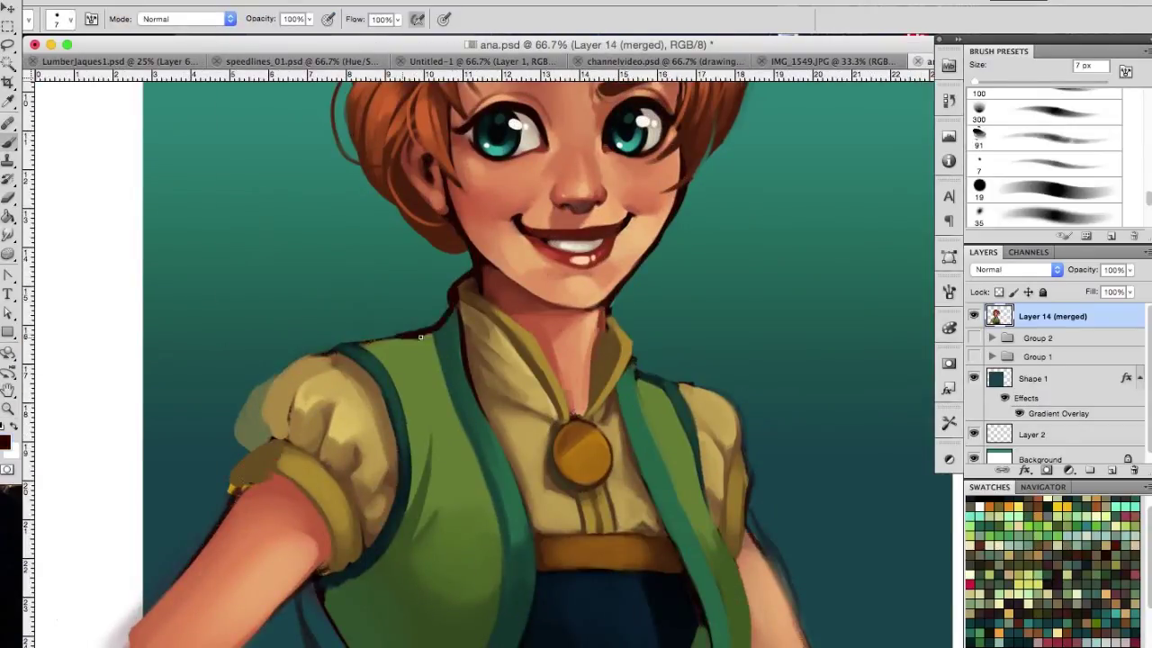
Add orange highlights to the brooch and set the brush size to 11 px.
{"action": "left_click", "coordinate": [4, 441]}
{"action": "left_click", "coordinate": [381, 414]}
{"action": "left_click", "coordinate": [4, 441]}
{"action": "left_click", "coordinate": [380, 414]}
{"action": "key", "text": "z"}
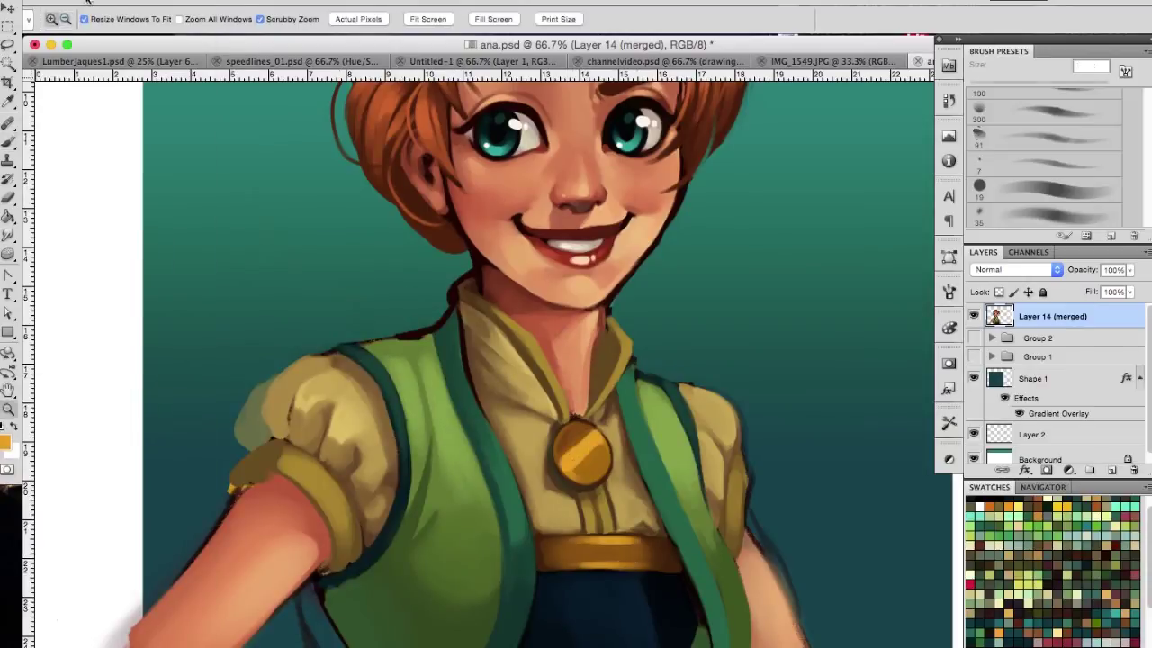
{"action": "key", "text": "b"}
{"action": "left_click", "coordinate": [57, 18]}
{"action": "key", "text": "Return"}
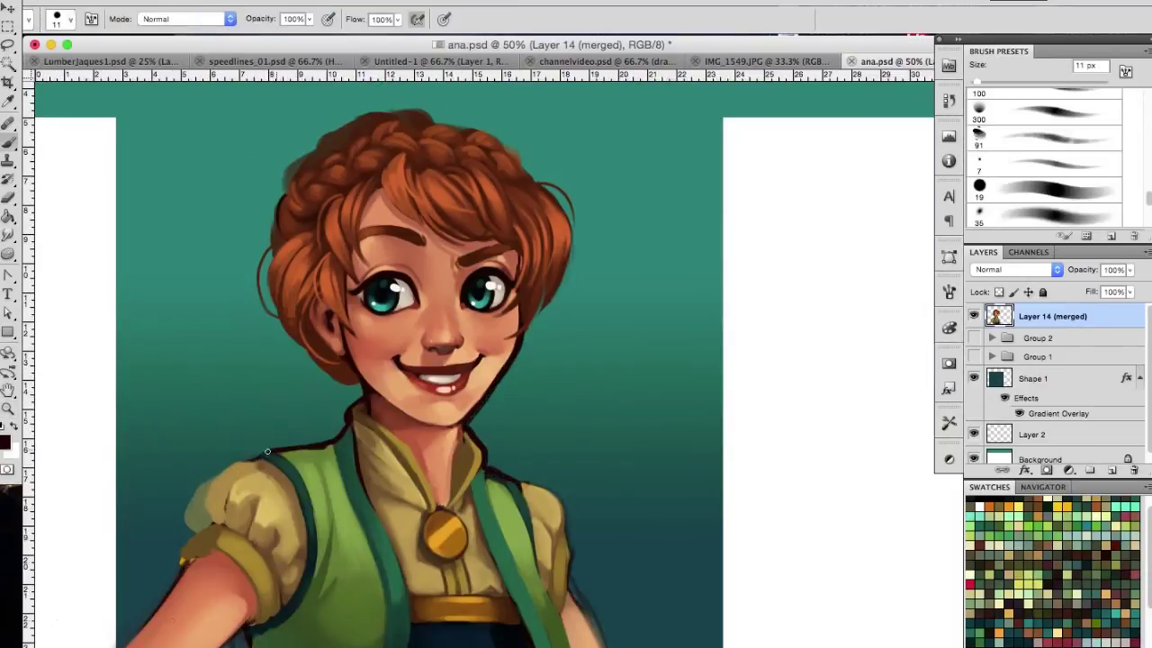
Outline the shoulder, arm and hair edges with dark brown strokes, including the lower arm.
{"action": "left_click_drag", "start_coordinate": [267, 451], "coordinate": [252, 460]}
{"action": "left_click_drag", "start_coordinate": [522, 482], "coordinate": [568, 550]}
{"action": "left_click_drag", "start_coordinate": [284, 194], "coordinate": [270, 342]}
{"action": "mouse_move", "coordinate": [258, 457]}
{"action": "left_mouse_down"}
{"action": "mouse_move", "coordinate": [216, 482]}
{"action": "mouse_move", "coordinate": [182, 542]}
{"action": "mouse_move", "coordinate": [77, 641]}
{"action": "left_mouse_up"}
{"action": "left_click", "coordinate": [4, 441]}
{"action": "left_click", "coordinate": [380, 414]}
{"action": "scroll", "coordinate": [540, 360], "scroll_direction": "right", "scroll_amount": 2}
{"action": "left_click", "coordinate": [180, 499], "text": "alt"}
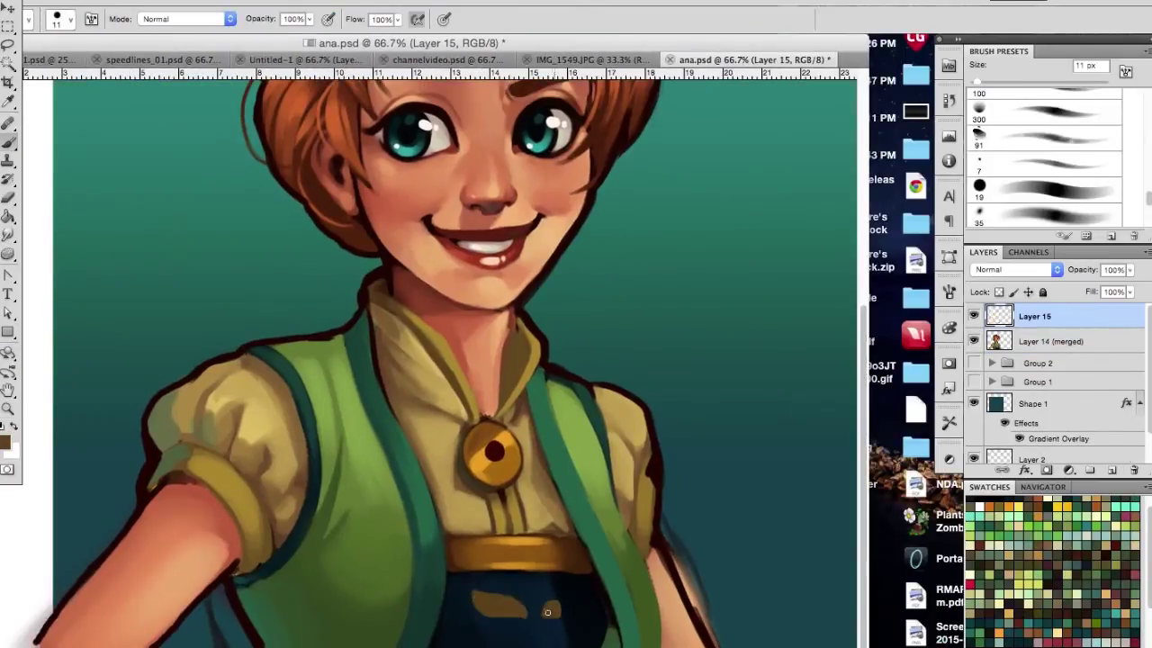
Paint brown leaf shapes on the skirt and outline the yellow ribbon's left edge in dark teal-green.
{"action": "left_click_drag", "start_coordinate": [547, 612], "coordinate": [591, 606]}
{"action": "left_click", "coordinate": [535, 635], "text": "alt"}
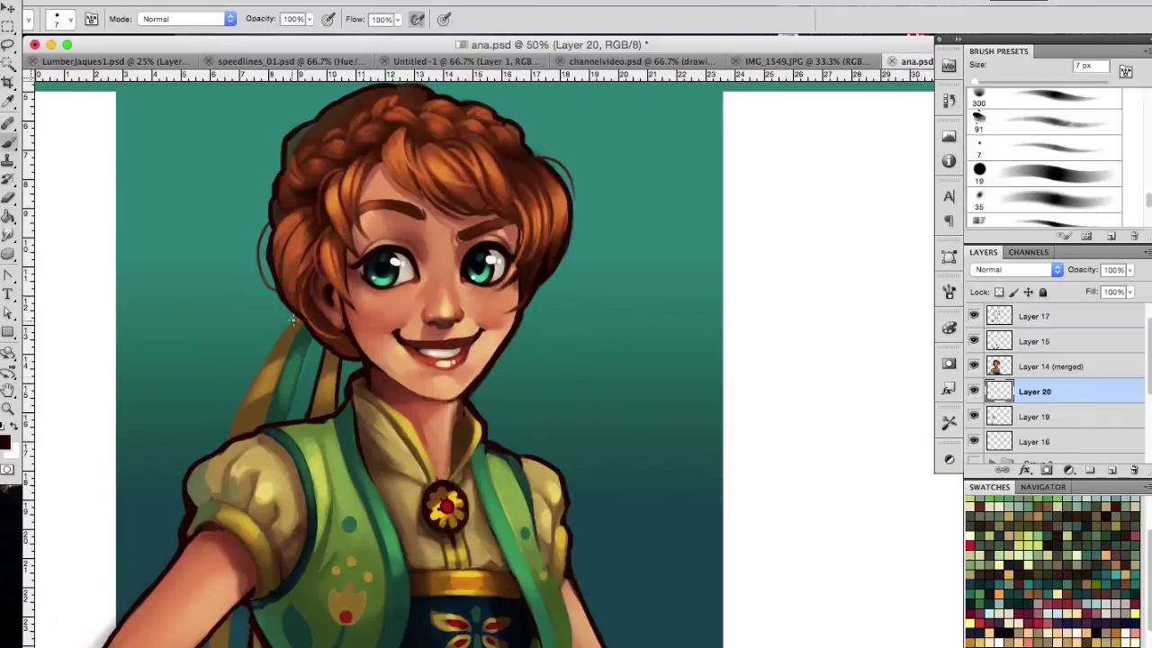
{"action": "left_click_drag", "start_coordinate": [292, 320], "coordinate": [230, 439]}
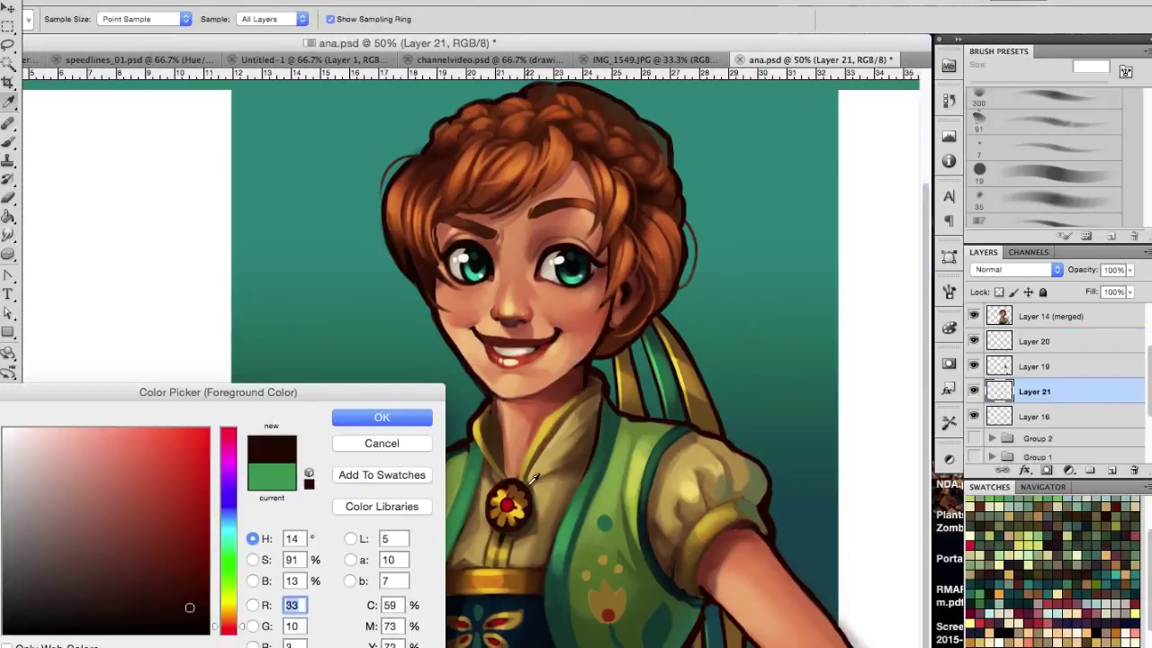
Sketch the sunflower's outline beside Anna's shoulder.
{"action": "left_click_drag", "start_coordinate": [279, 419], "coordinate": [408, 389]}
{"action": "left_click_drag", "start_coordinate": [382, 303], "coordinate": [393, 287]}
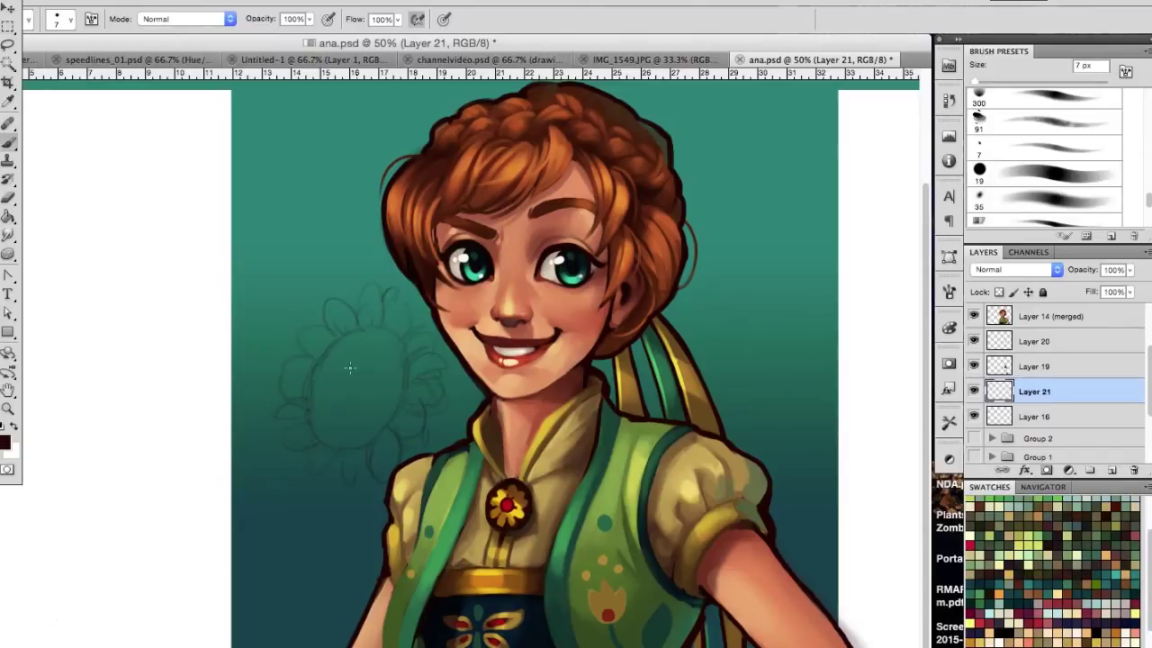
{"action": "left_click_drag", "start_coordinate": [281, 452], "coordinate": [290, 502]}
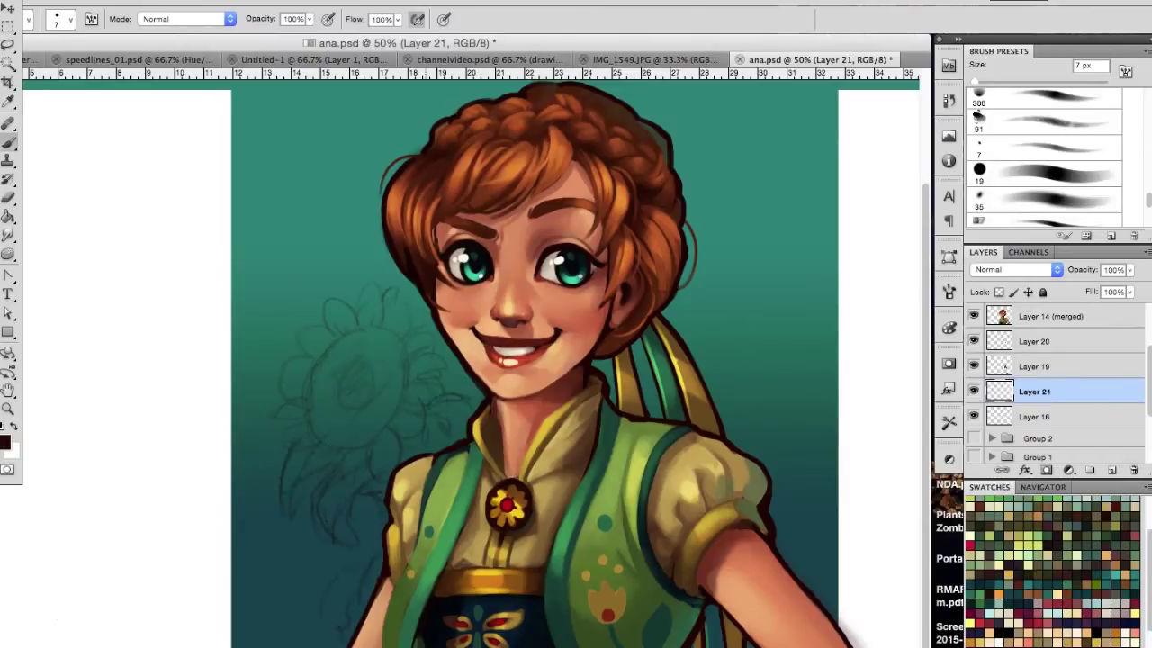
On the layer below the sketch, paint orange petals and a dark brown flower centre.
{"action": "left_click", "coordinate": [1034, 417]}
{"action": "left_click_drag", "start_coordinate": [329, 319], "coordinate": [396, 297]}
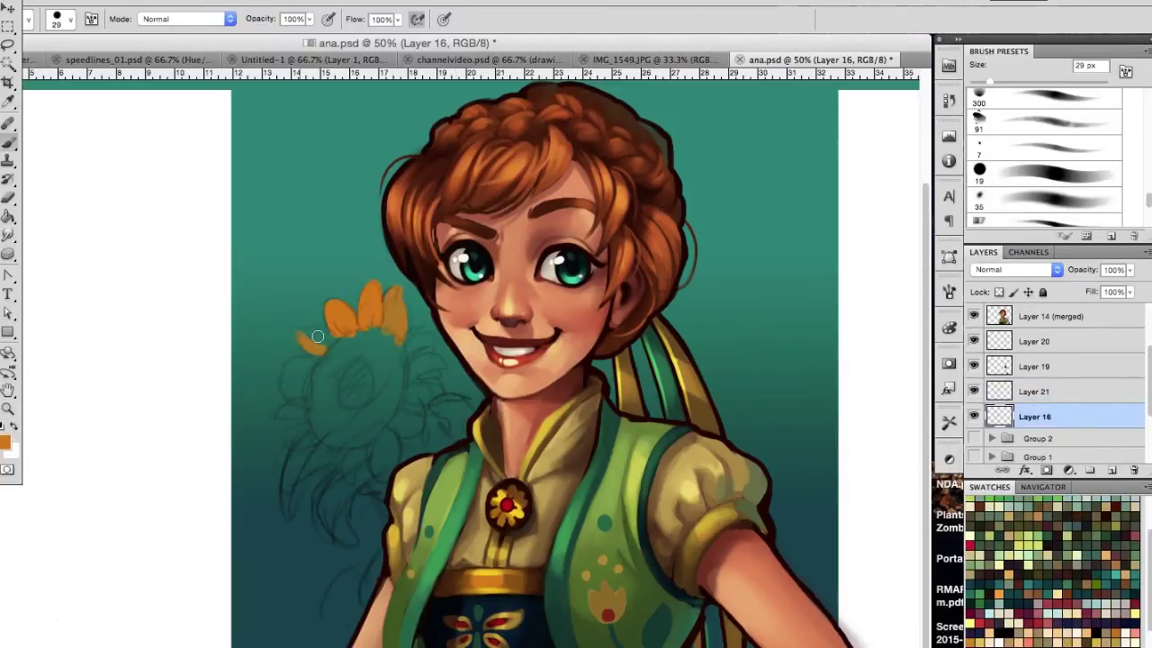
{"action": "left_click_drag", "start_coordinate": [306, 360], "coordinate": [293, 391]}
{"action": "left_click_drag", "start_coordinate": [346, 346], "coordinate": [334, 404]}
{"action": "left_click", "coordinate": [5, 441]}
{"action": "left_click", "coordinate": [380, 417]}
{"action": "mouse_move", "coordinate": [378, 468]}
{"action": "left_mouse_down"}
{"action": "mouse_move", "coordinate": [413, 305]}
{"action": "mouse_move", "coordinate": [436, 387]}
{"action": "left_mouse_up"}
{"action": "left_click", "coordinate": [360, 387], "text": "alt"}
{"action": "mouse_move", "coordinate": [382, 319]}
{"action": "left_mouse_down"}
{"action": "mouse_move", "coordinate": [338, 427]}
{"action": "mouse_move", "coordinate": [357, 481]}
{"action": "mouse_move", "coordinate": [369, 306]}
{"action": "mouse_move", "coordinate": [389, 453]}
{"action": "mouse_move", "coordinate": [336, 489]}
{"action": "left_mouse_up"}
On a new layer, paint bright orange highlights on the petals.
{"action": "left_click", "coordinate": [5, 441]}
{"action": "left_click", "coordinate": [380, 414]}
{"action": "key", "text": "ctrl+shift+alt+n"}
{"action": "key", "text": "bracketleft"}
{"action": "key", "text": "bracketright"}
{"action": "key", "text": "bracketright"}
{"action": "key", "text": "bracketright"}
{"action": "left_click", "coordinate": [395, 360], "text": "alt"}
{"action": "left_click_drag", "start_coordinate": [306, 446], "coordinate": [270, 396]}
{"action": "mouse_move", "coordinate": [382, 486]}
{"action": "left_mouse_down"}
{"action": "mouse_move", "coordinate": [419, 414]}
{"action": "mouse_move", "coordinate": [315, 477]}
{"action": "left_mouse_up"}
{"action": "left_click_drag", "start_coordinate": [446, 383], "coordinate": [411, 318]}
Add yellow highlights across the petals, including the lower and right ones.
{"action": "left_click", "coordinate": [6, 441]}
{"action": "left_click", "coordinate": [381, 417]}
{"action": "left_click_drag", "start_coordinate": [340, 450], "coordinate": [325, 491]}
{"action": "mouse_move", "coordinate": [308, 423]}
{"action": "left_mouse_down"}
{"action": "mouse_move", "coordinate": [282, 394]}
{"action": "mouse_move", "coordinate": [292, 337]}
{"action": "left_mouse_up"}
{"action": "left_click_drag", "start_coordinate": [394, 333], "coordinate": [387, 297]}
{"action": "mouse_move", "coordinate": [437, 383]}
{"action": "left_mouse_down"}
{"action": "mouse_move", "coordinate": [410, 405]}
{"action": "mouse_move", "coordinate": [378, 477]}
{"action": "mouse_move", "coordinate": [407, 360]}
{"action": "left_mouse_up"}
{"action": "mouse_move", "coordinate": [320, 481]}
{"action": "left_mouse_down"}
{"action": "mouse_move", "coordinate": [388, 449]}
{"action": "mouse_move", "coordinate": [355, 475]}
{"action": "left_mouse_up"}
{"action": "left_click_drag", "start_coordinate": [421, 433], "coordinate": [404, 398]}
Outline the top and lower sunflower petals in black with a smaller brush.
{"action": "key", "text": "x"}
{"action": "right_click", "coordinate": [302, 439]}
{"action": "left_click_drag", "start_coordinate": [326, 306], "coordinate": [397, 290]}
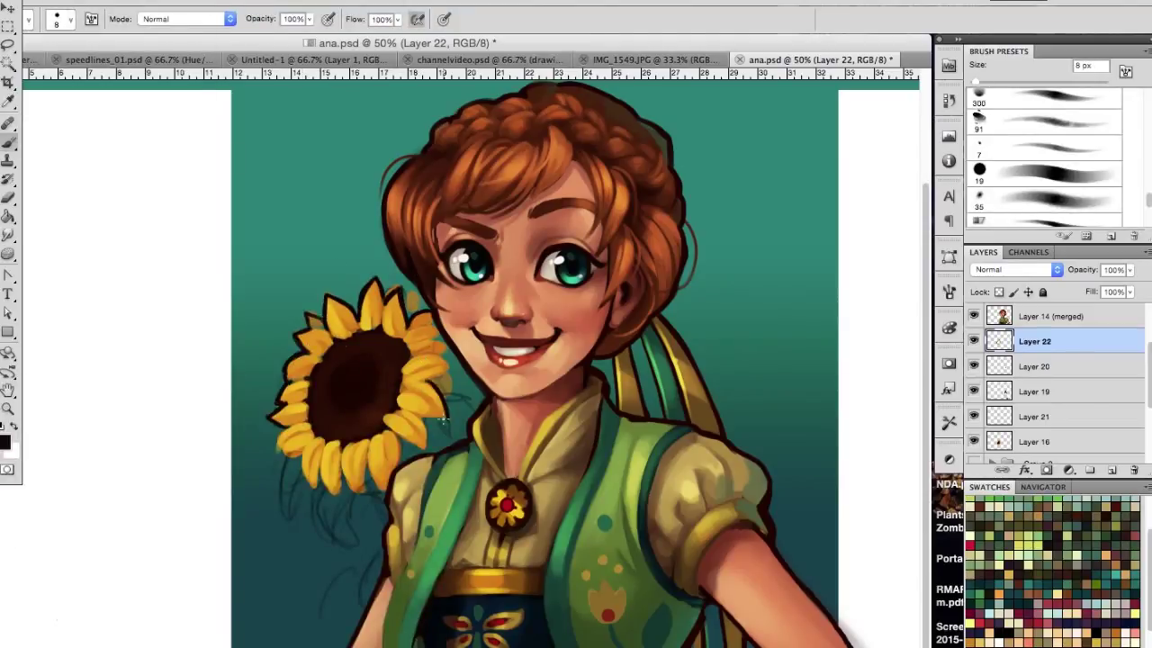
{"action": "mouse_move", "coordinate": [360, 493]}
{"action": "left_mouse_down"}
{"action": "mouse_move", "coordinate": [318, 481]}
{"action": "mouse_move", "coordinate": [343, 494]}
{"action": "left_mouse_up"}
Paint the green leaves below the sunflower.
{"action": "left_click", "coordinate": [7, 441]}
{"action": "left_click", "coordinate": [381, 417]}
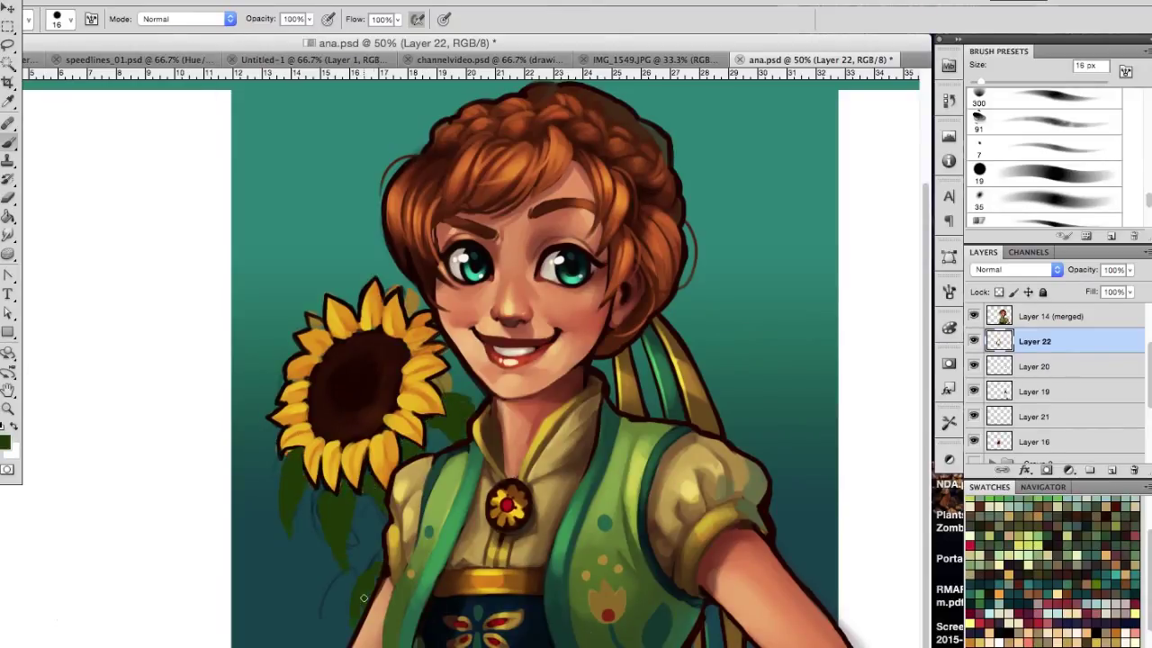
{"action": "left_click_drag", "start_coordinate": [348, 495], "coordinate": [335, 569]}
{"action": "left_click_drag", "start_coordinate": [299, 450], "coordinate": [290, 513]}
Outline the left leaf's edge in dark brown with a 9 px brush.
{"action": "left_click", "coordinate": [6, 441]}
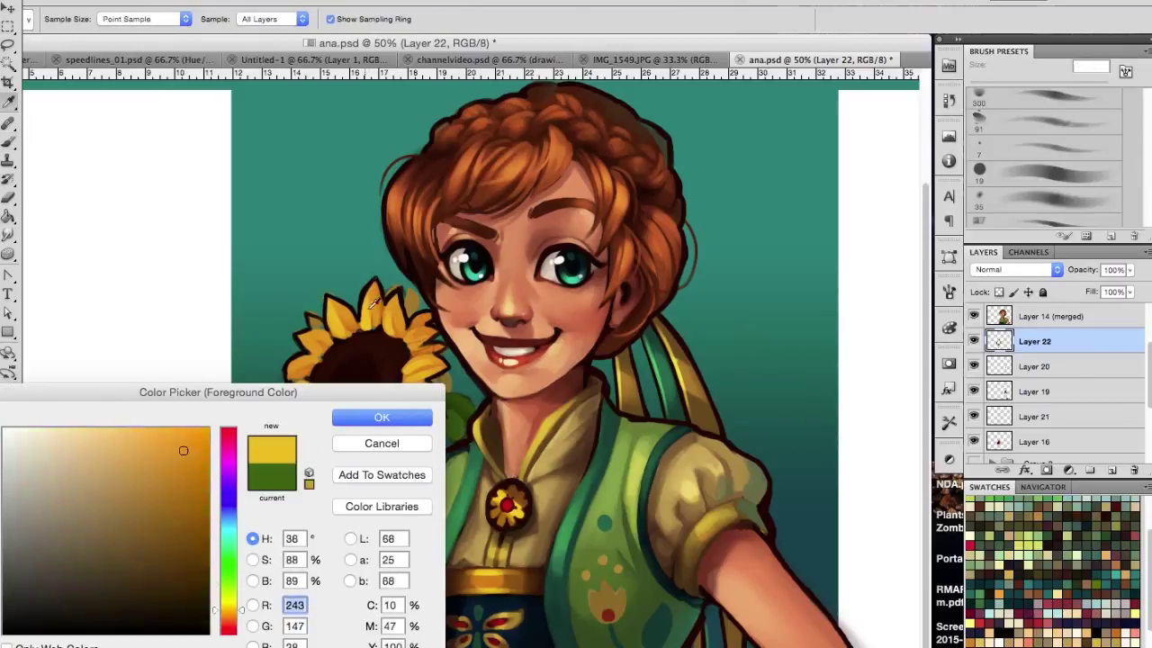
{"action": "left_click", "coordinate": [360, 378]}
{"action": "left_click", "coordinate": [381, 417]}
{"action": "key", "text": "bracketleft"}
{"action": "left_click_drag", "start_coordinate": [303, 461], "coordinate": [289, 538]}
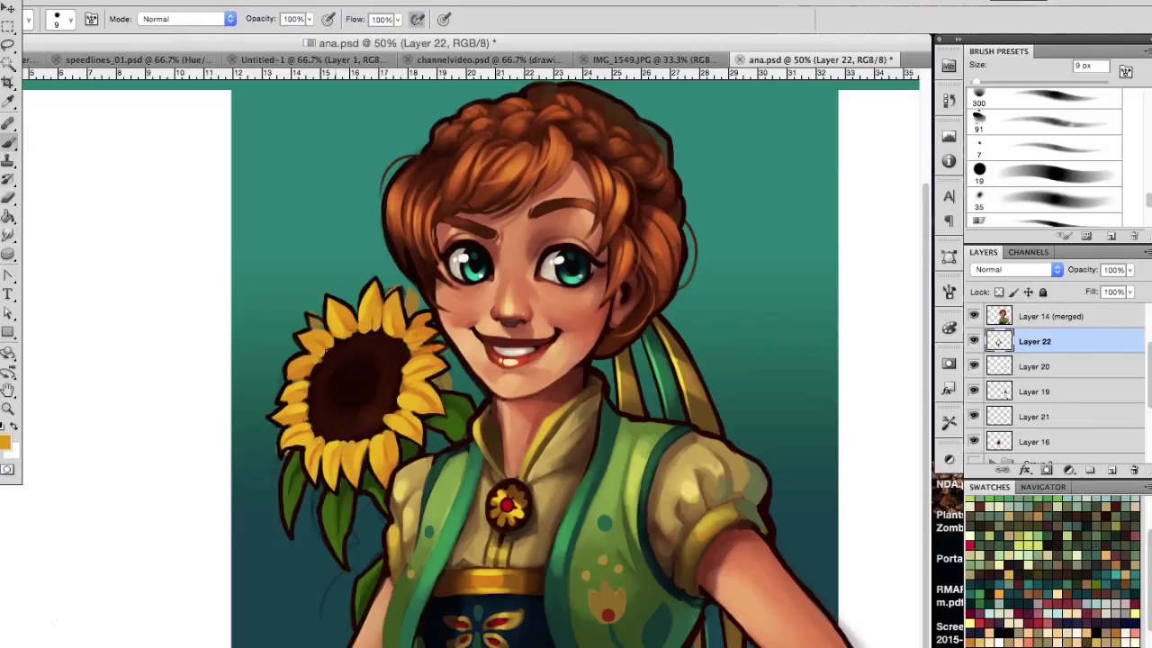
{"action": "key", "text": "e"}
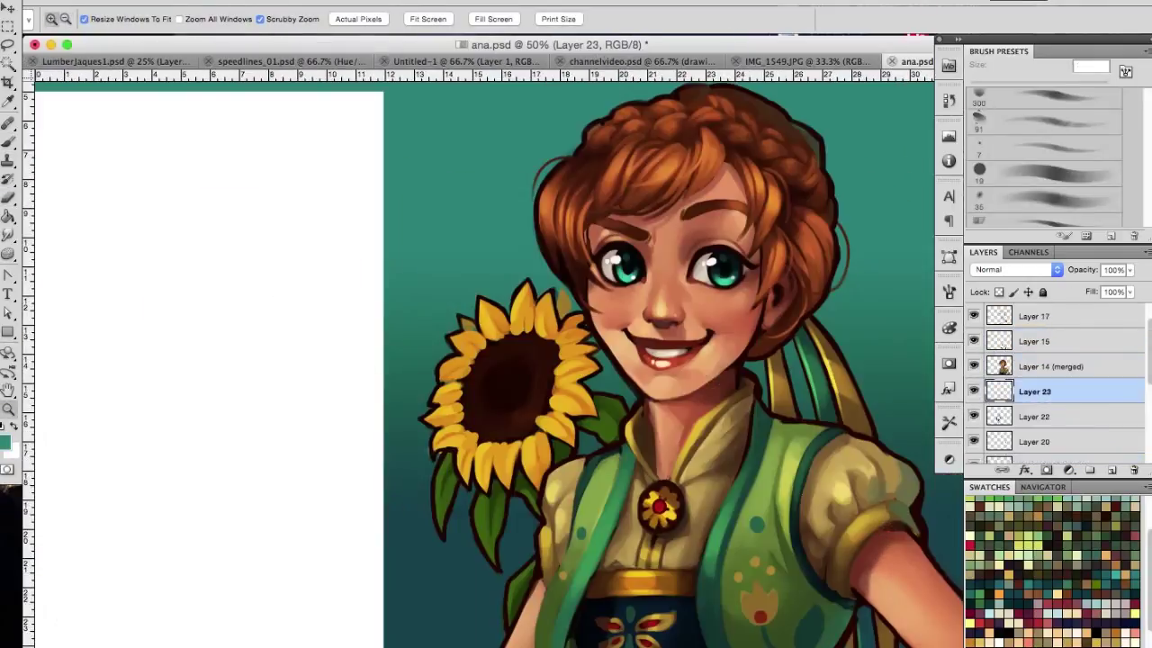
Lower the teal wash Layer 23 to 32% opacity and erase it from the flower centre.
{"action": "left_click", "coordinate": [1047, 273]}
{"action": "left_click", "coordinate": [1046, 273]}
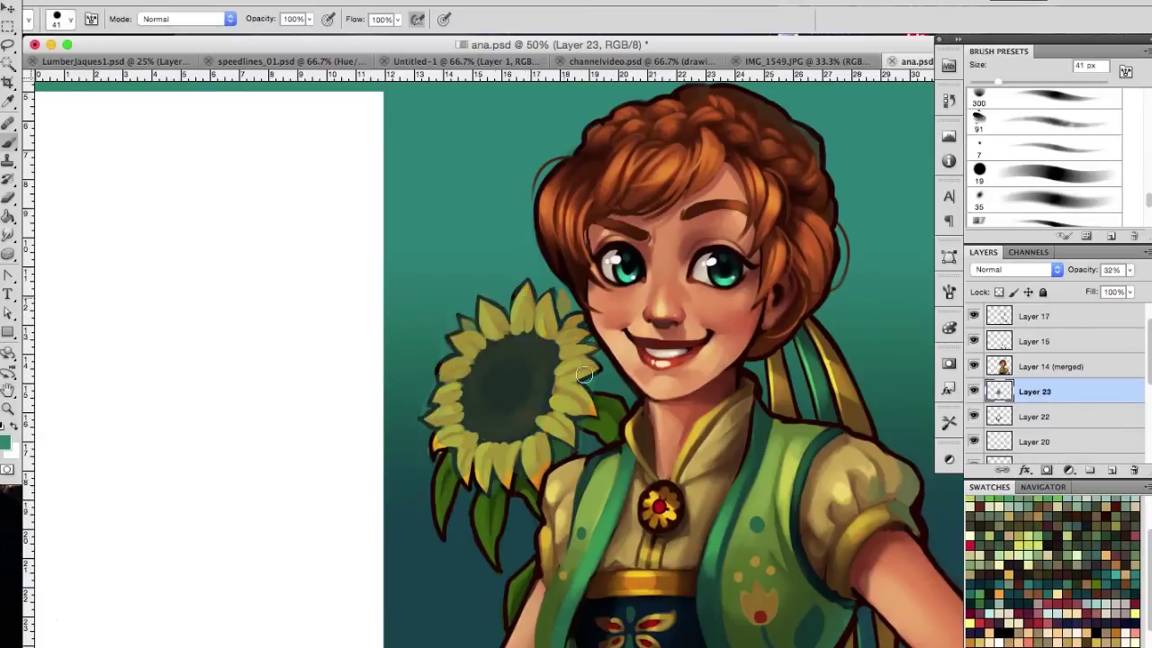
{"action": "left_click", "coordinate": [1001, 417]}
{"action": "scroll", "coordinate": [1034, 387], "scroll_direction": "down", "scroll_amount": 2}
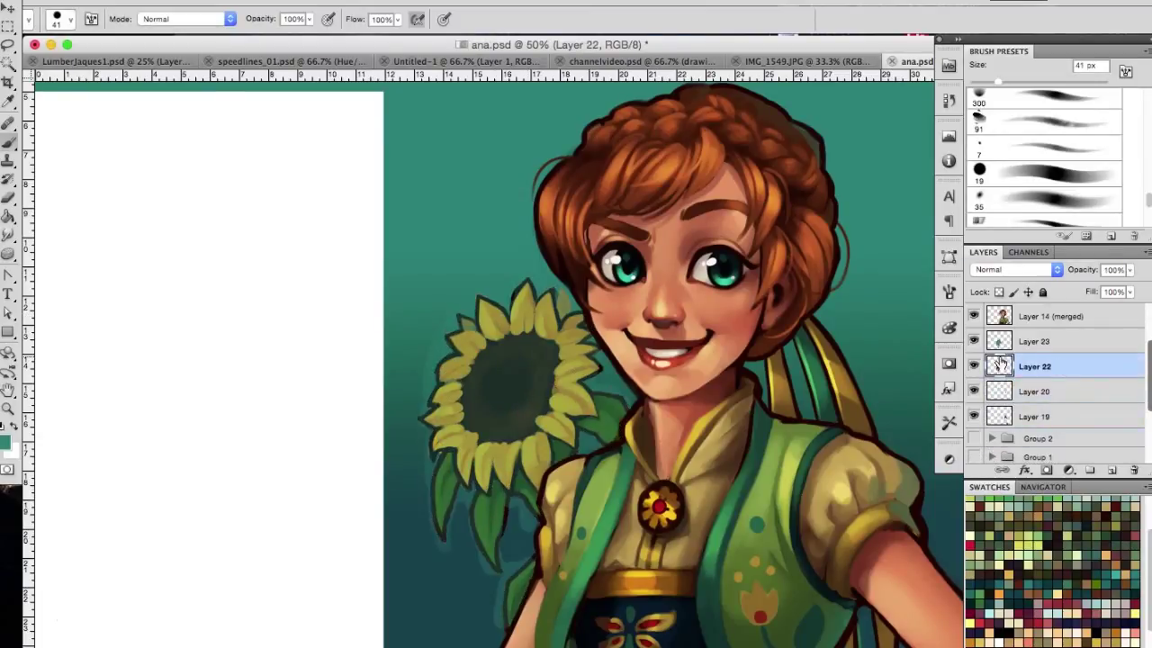
{"action": "left_click", "coordinate": [1035, 341]}
{"action": "left_click_drag", "start_coordinate": [1129, 270], "coordinate": [1086, 286]}
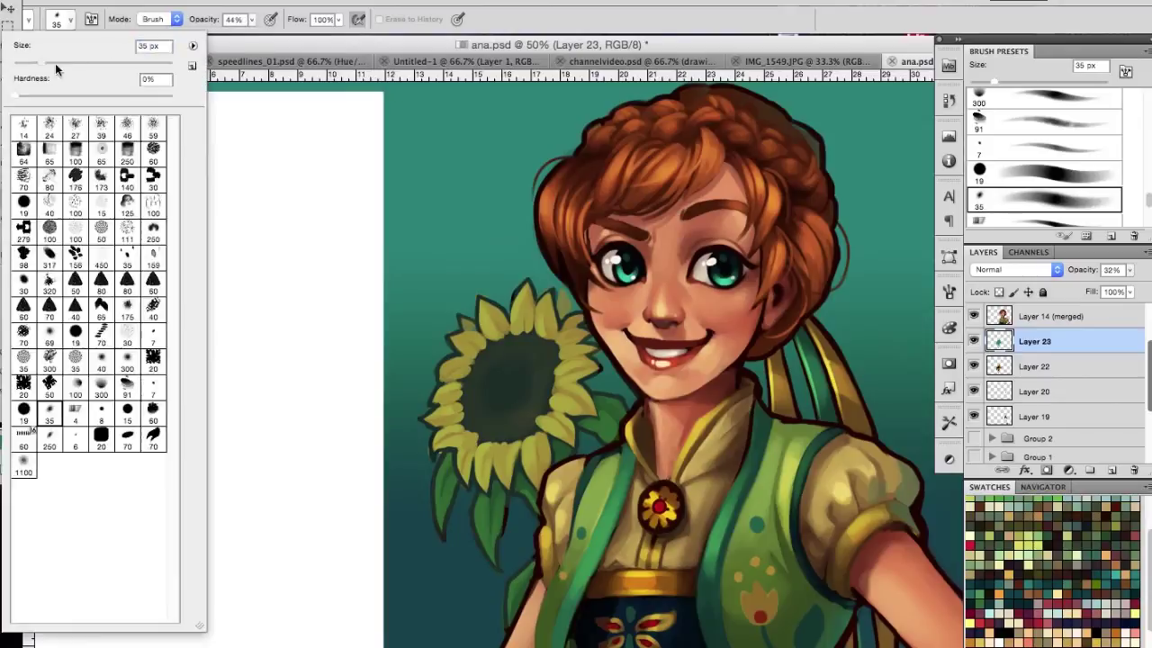
{"action": "left_click_drag", "start_coordinate": [522, 378], "coordinate": [488, 506]}
{"action": "key", "text": "z"}
{"action": "left_click", "coordinate": [475, 362], "text": "alt"}
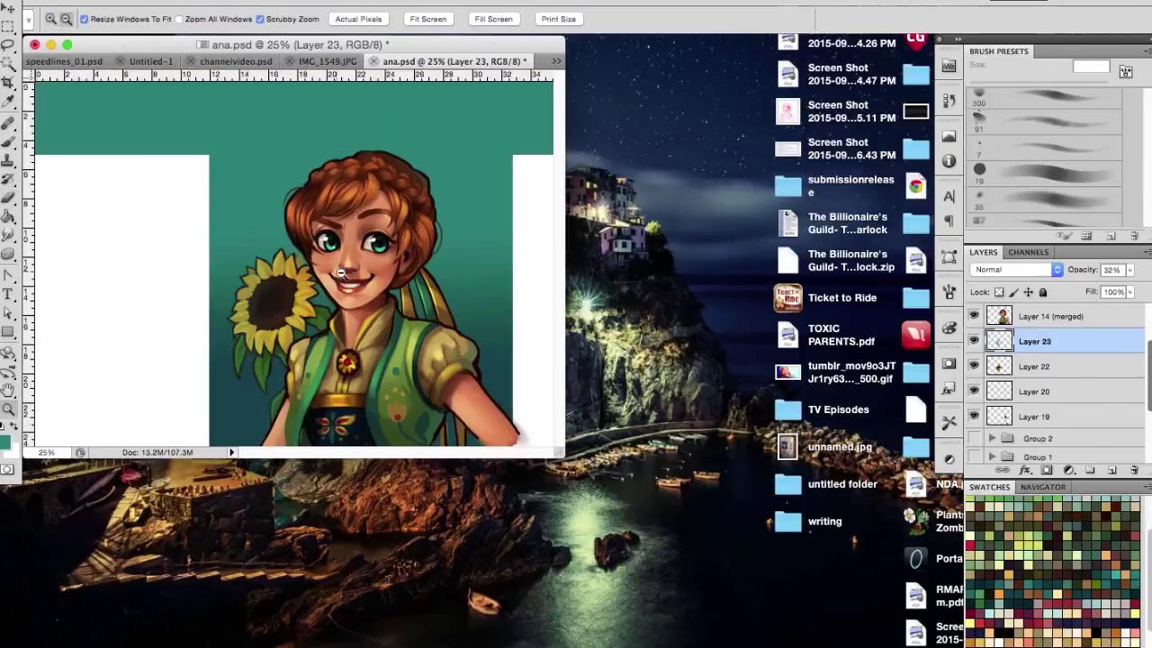
{"action": "left_click", "coordinate": [475, 362]}
On a new layer, draw a diagonal light beam filled with a gradient in Overlay mode.
{"action": "key", "text": "ctrl+shift+alt+n"}
{"action": "key", "text": "l"}
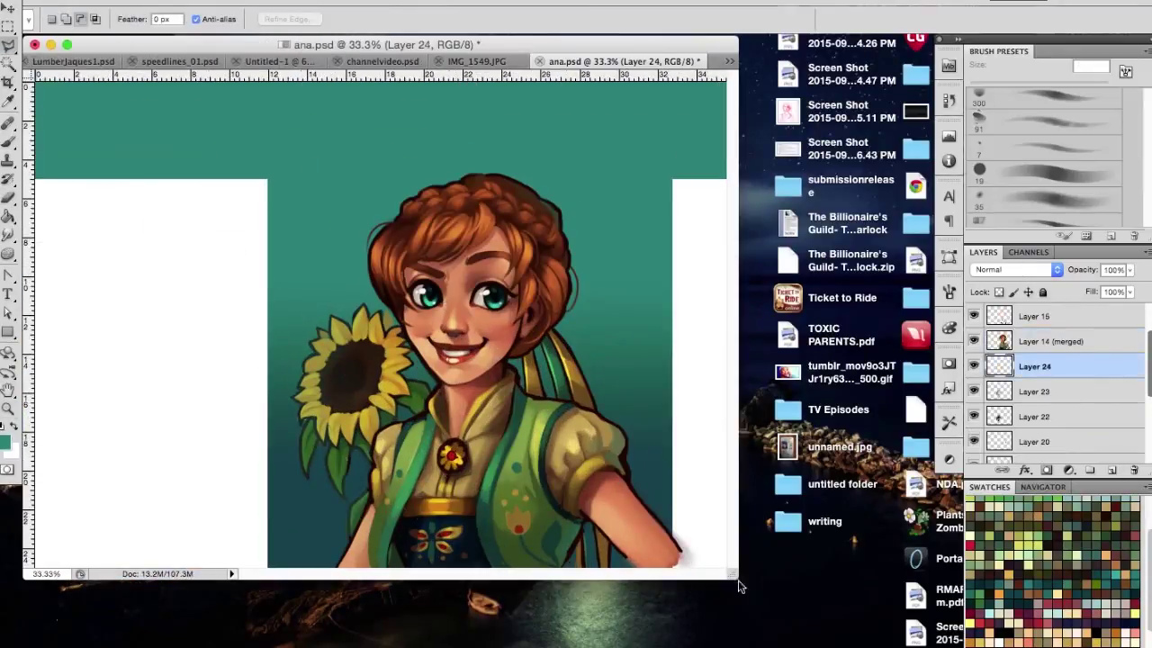
{"action": "left_click", "coordinate": [245, 220]}
{"action": "key", "text": "g"}
{"action": "left_click_drag", "start_coordinate": [237, 90], "coordinate": [432, 378]}
{"action": "left_click", "coordinate": [1015, 269]}
{"action": "left_click", "coordinate": [1016, 438]}
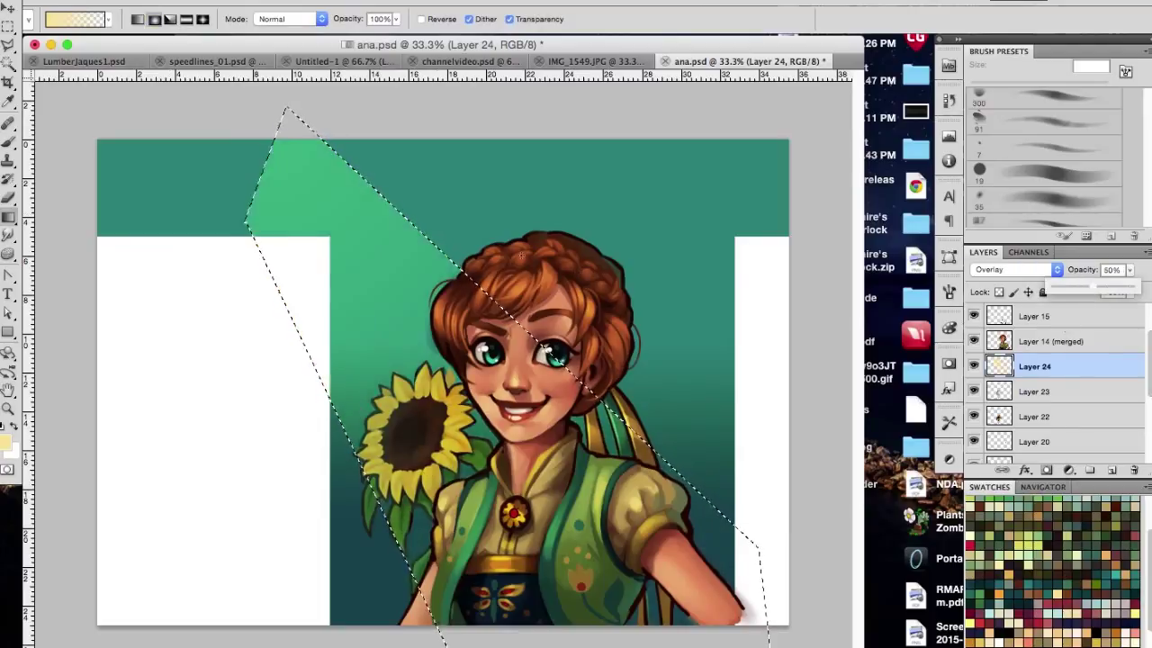
{"action": "key", "text": "ctrl+d"}
{"action": "left_click", "coordinate": [1051, 341]}
Paint glowing sparkle dots along the light ray on a new layer.
{"action": "key", "text": "b"}
{"action": "key", "text": "ctrl+shift+alt+n"}
{"action": "left_click_drag", "start_coordinate": [398, 234], "coordinate": [270, 170]}
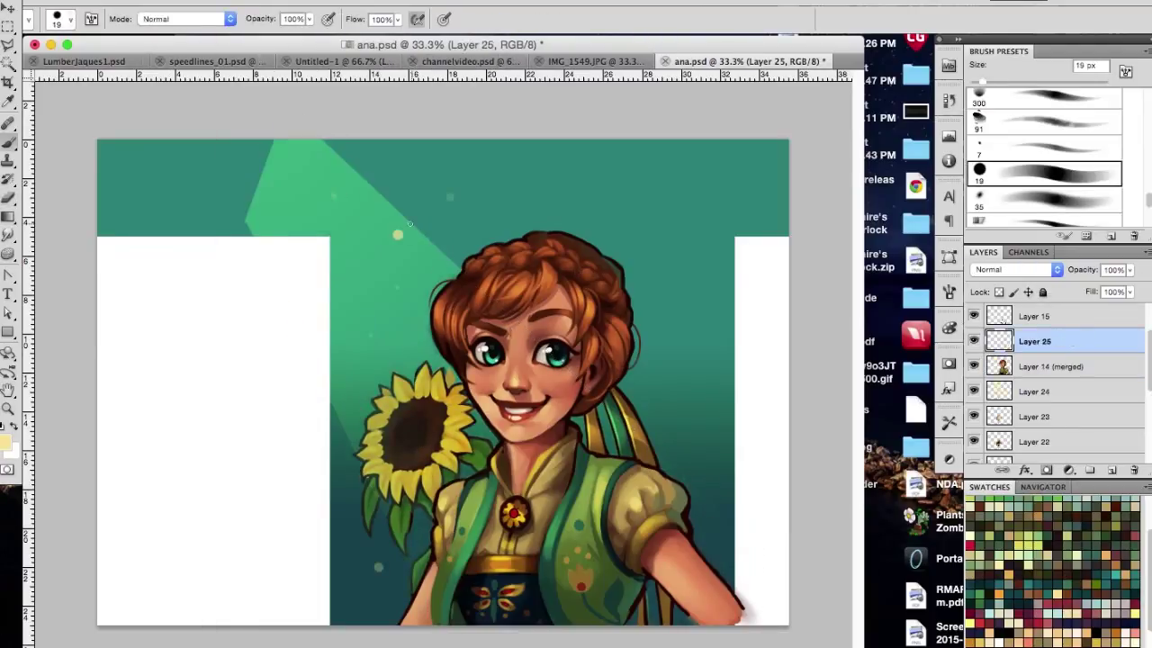